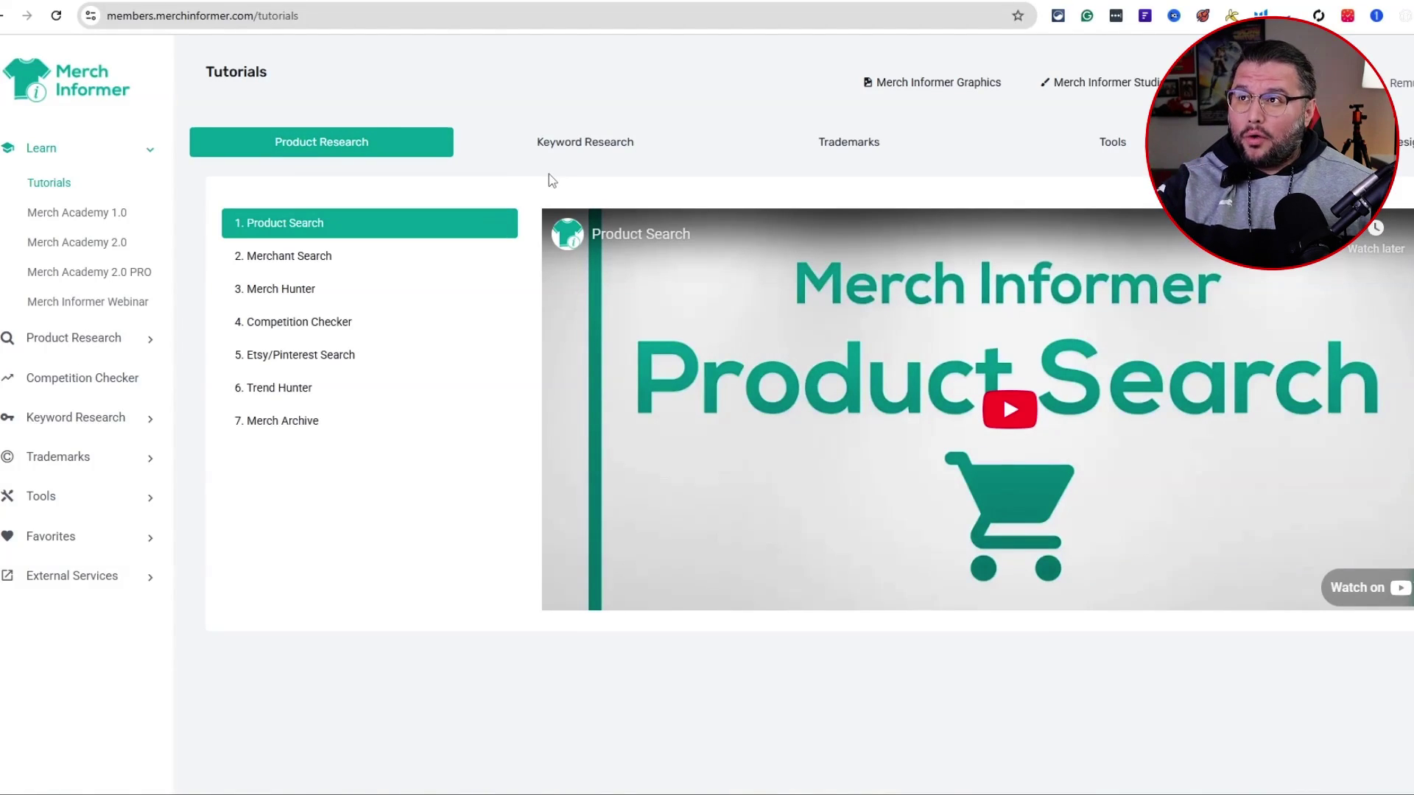
- Open the Print On Demand YouTube channel in a new tab and view the latest post on its Posts page
key("ctrl+t")
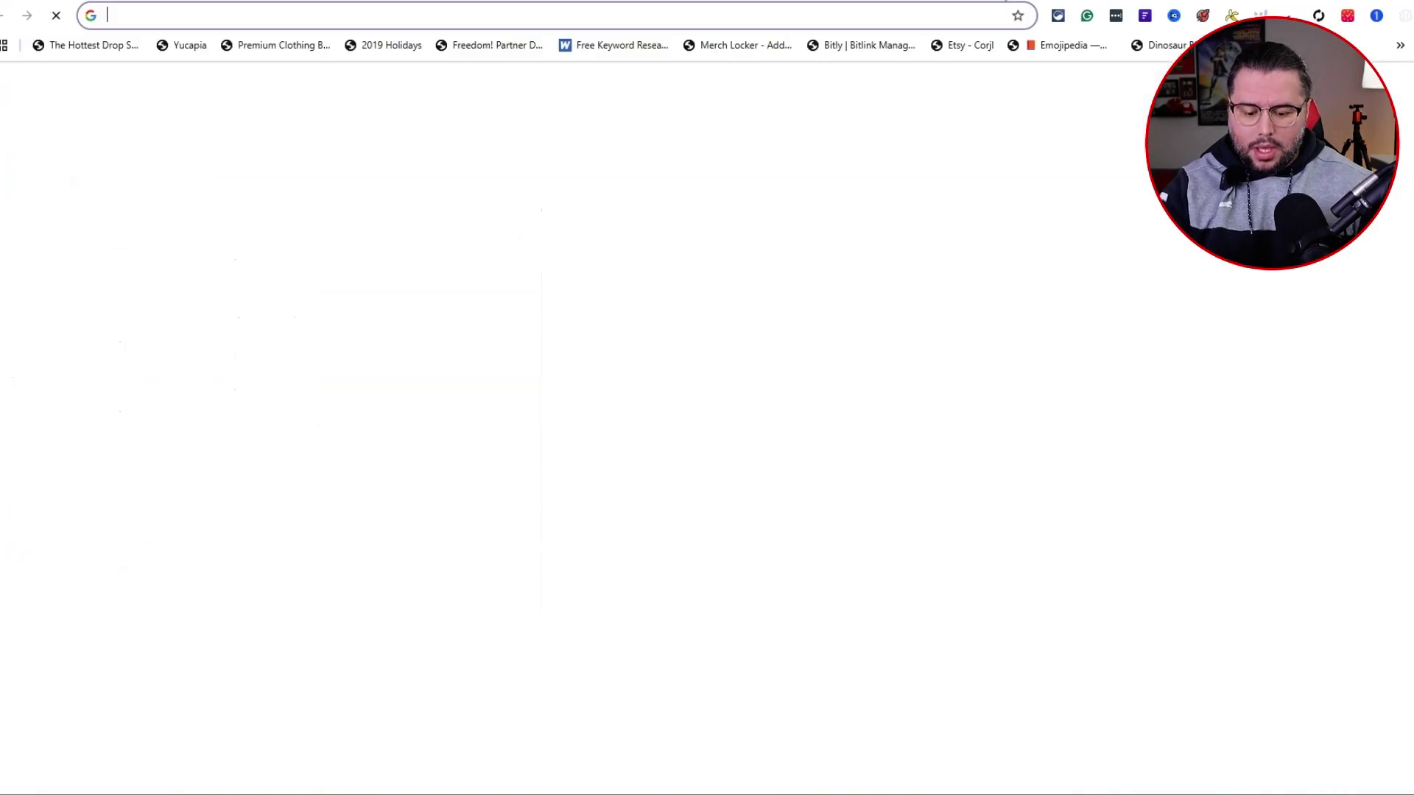
type("you")
key("Return")
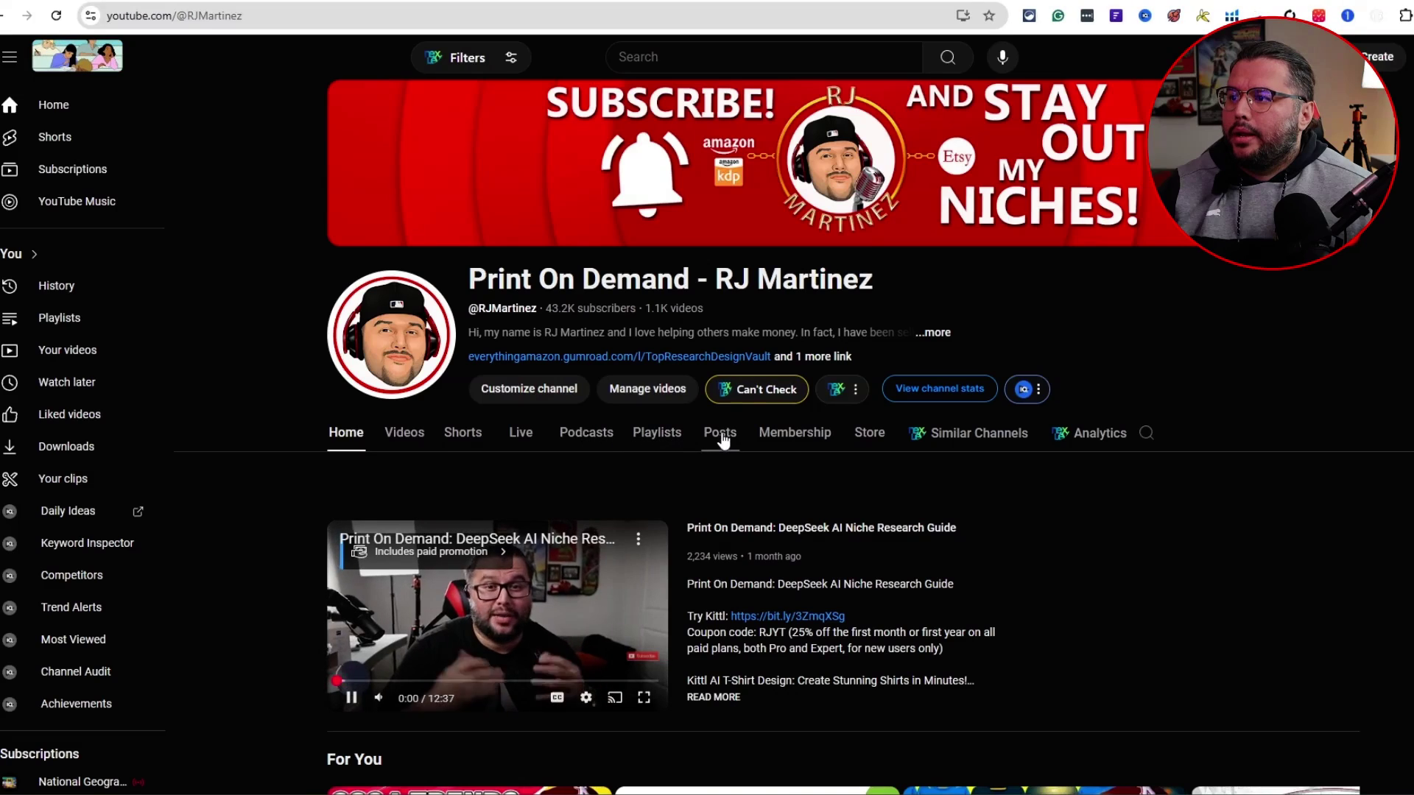
left_click(721, 435)
scroll(863, 456, "down", 4)
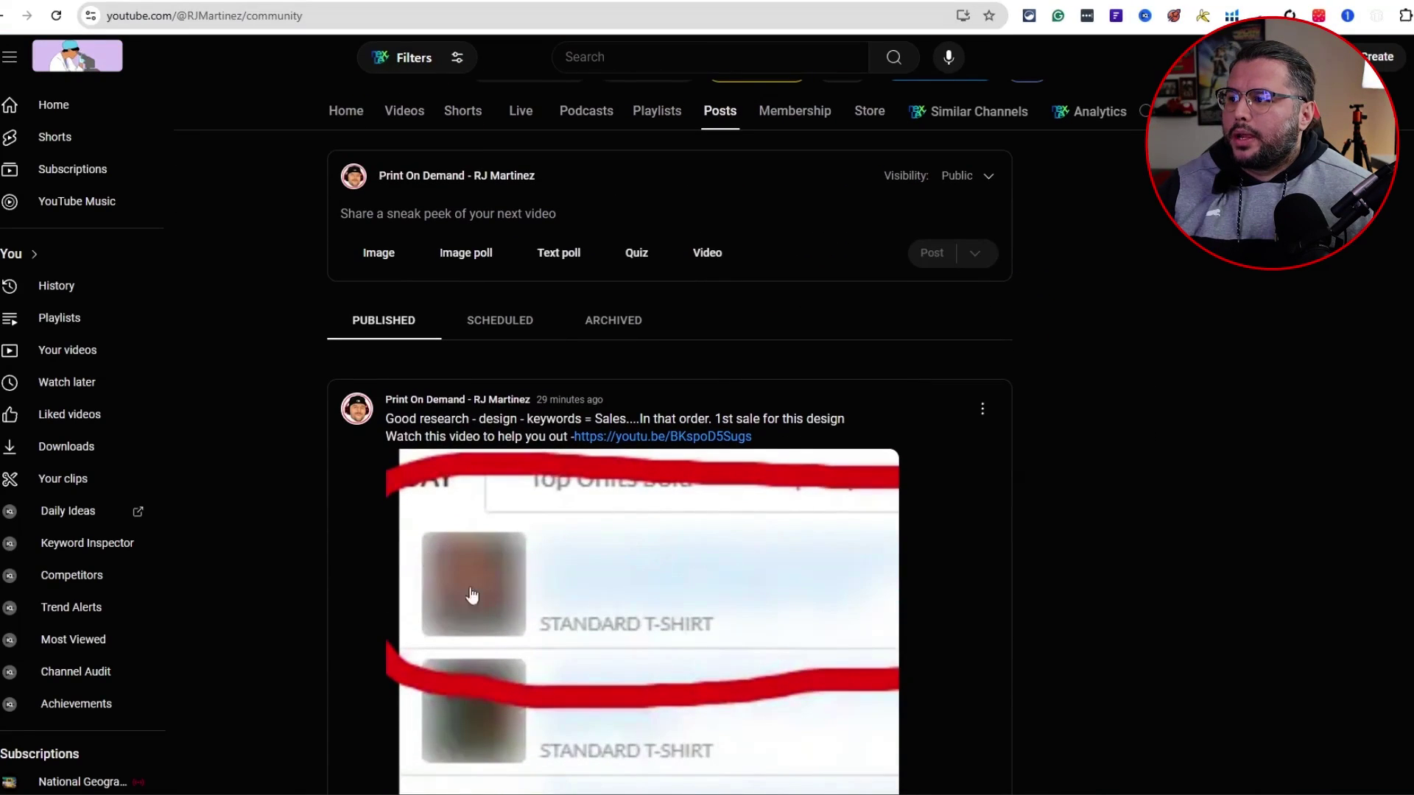
left_click(839, 435)
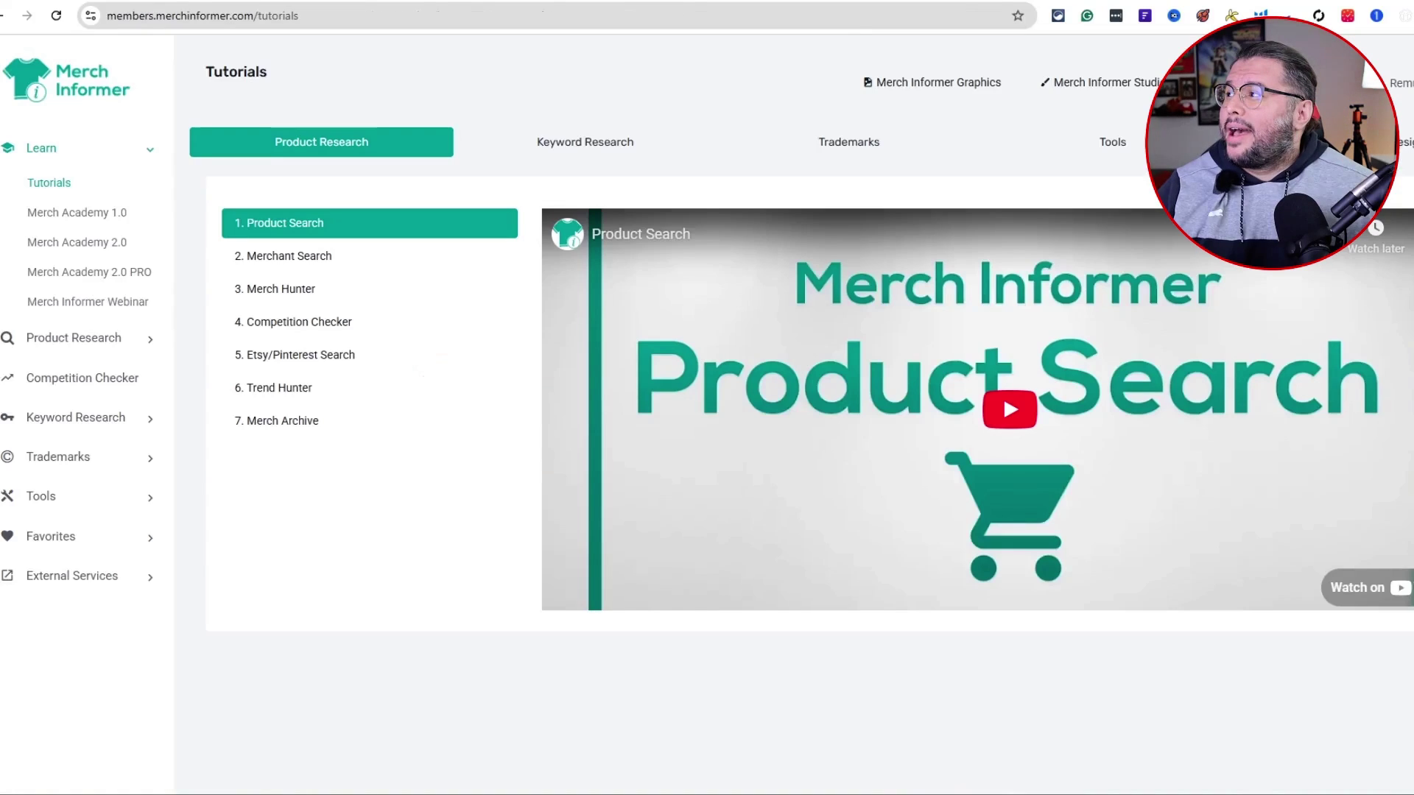
- Open the daily Movers And Shakers list from the product research tools
left_click(74, 337)
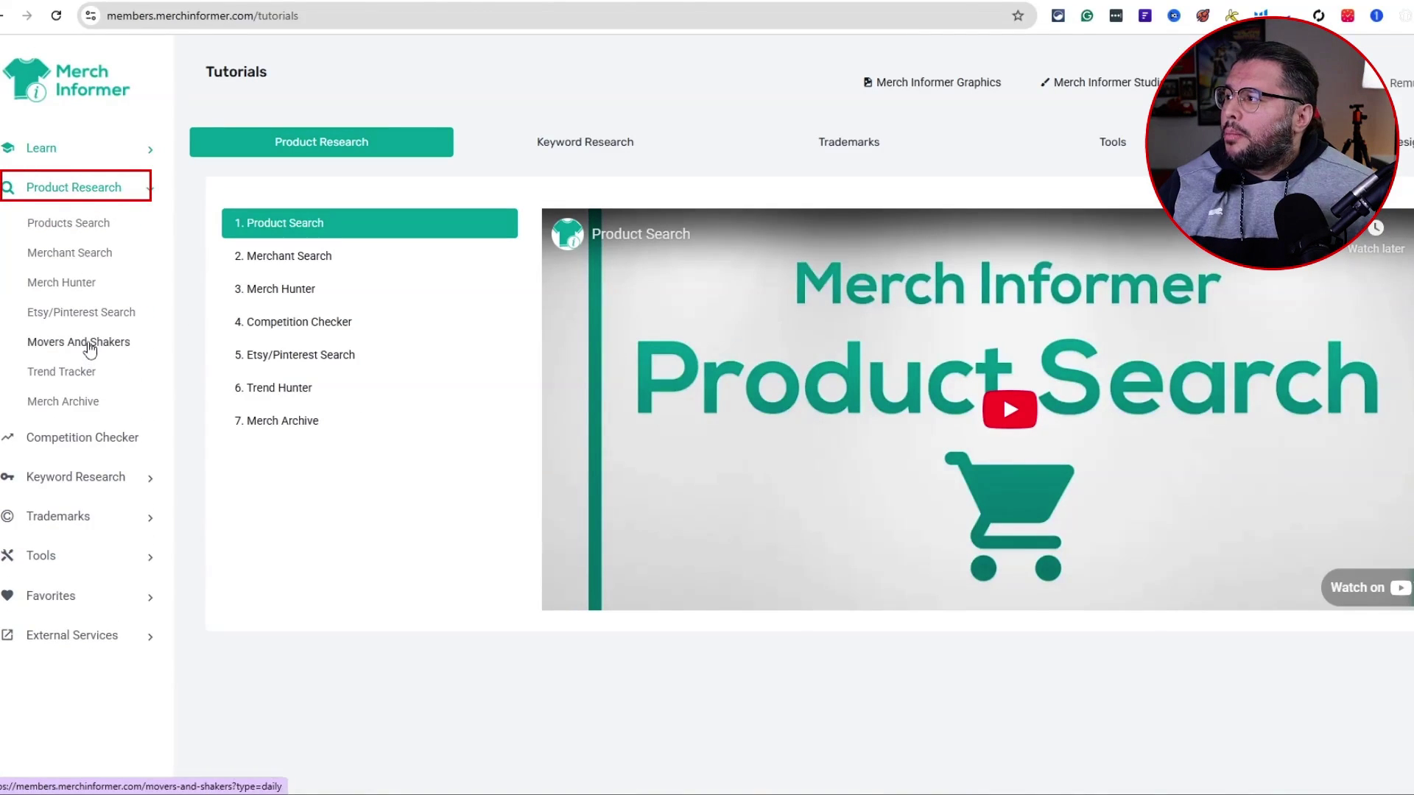
left_click(86, 341)
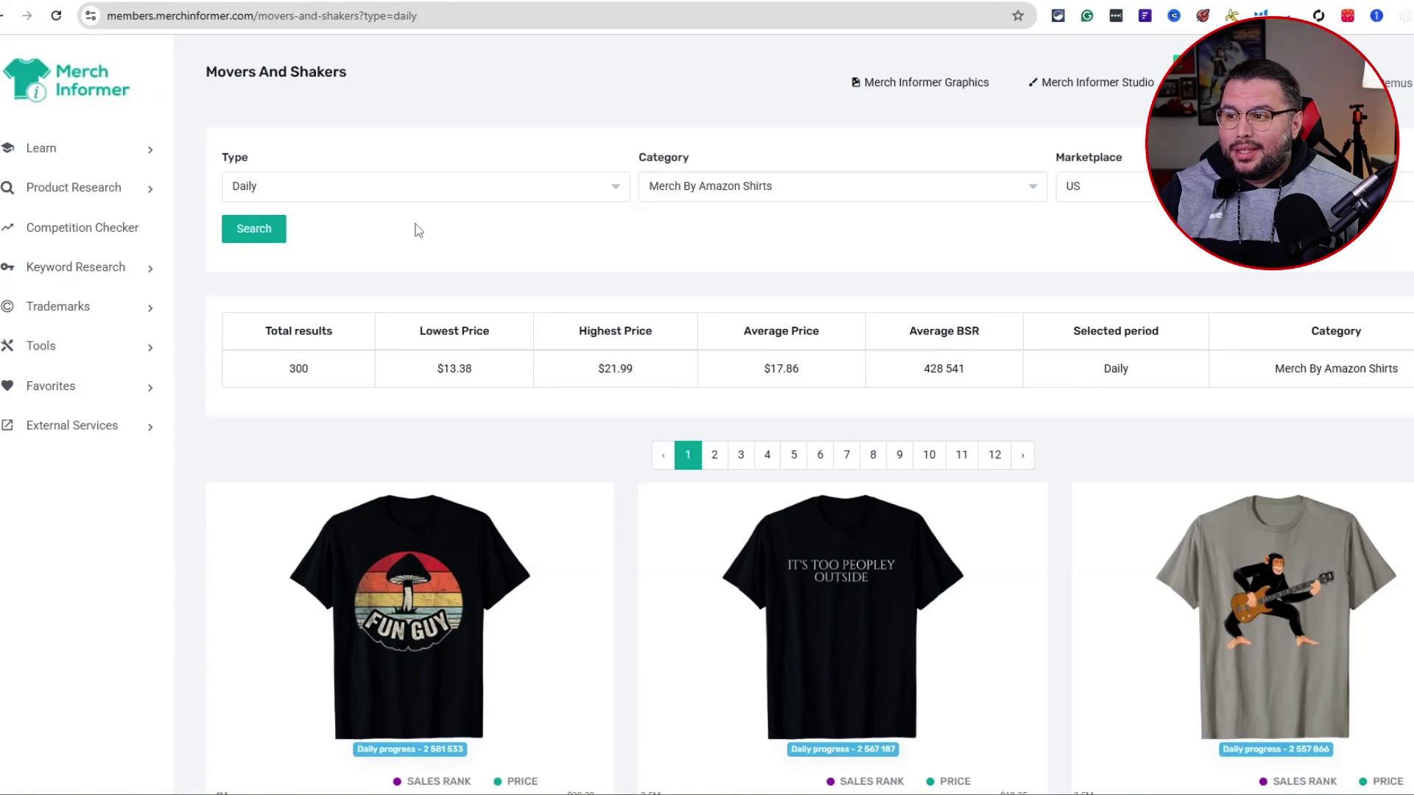
scroll(536, 216, "down", 1)
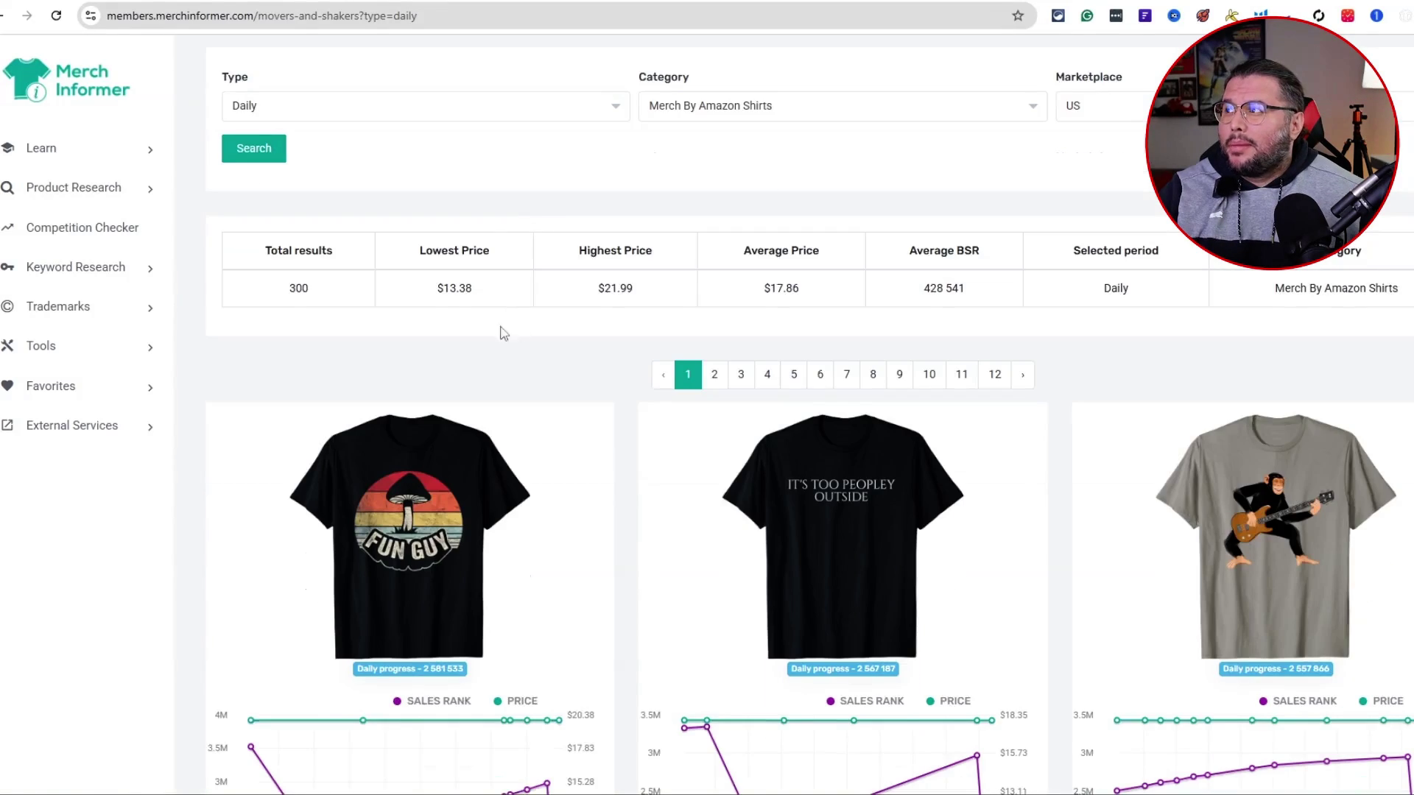
scroll(383, 269, "up", 1)
- Review the available Type, Category and Marketplace filter options without changing them
left_click(396, 208)
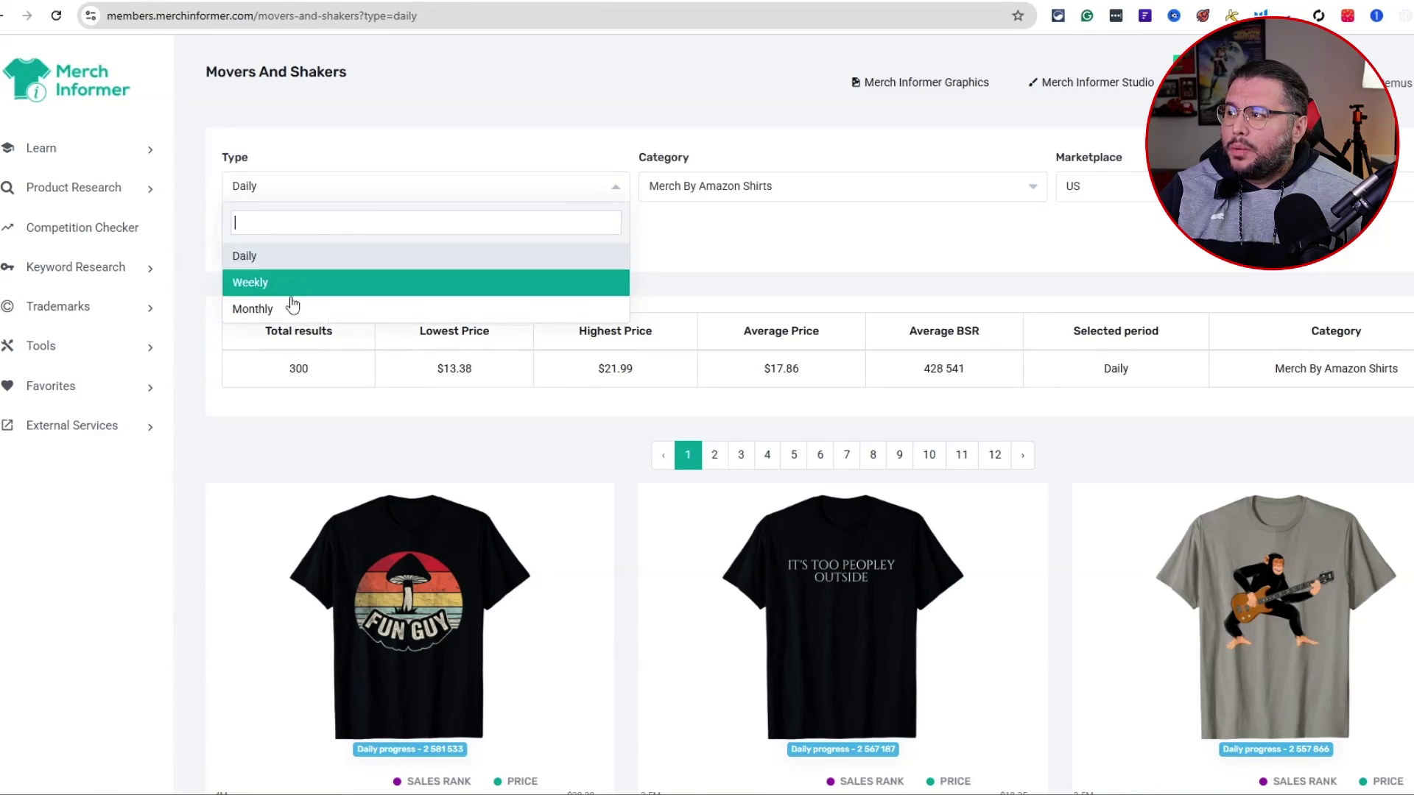
left_click(690, 259)
left_click(707, 203)
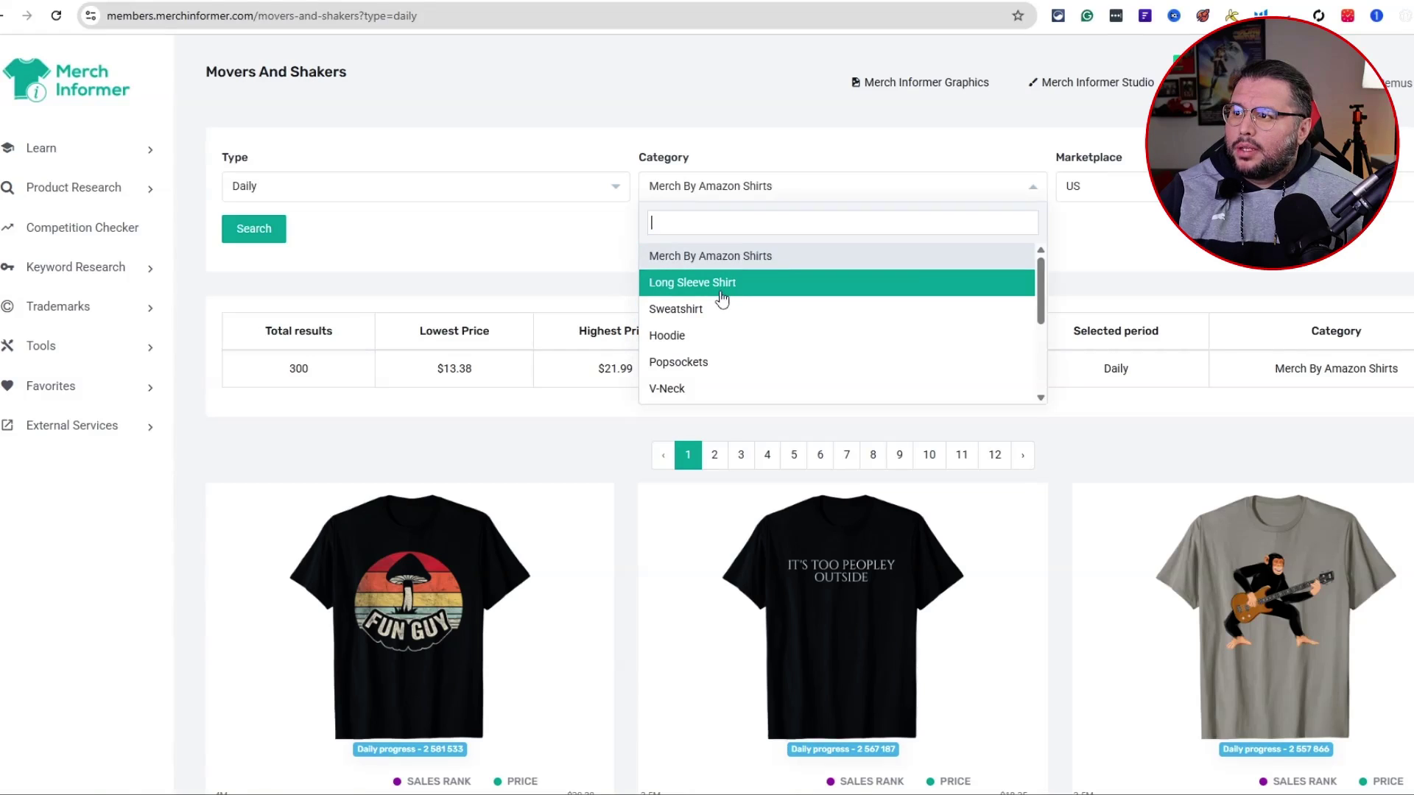
scroll(721, 298, "down", 5)
scroll(975, 325, "up", 2)
left_click(1104, 201)
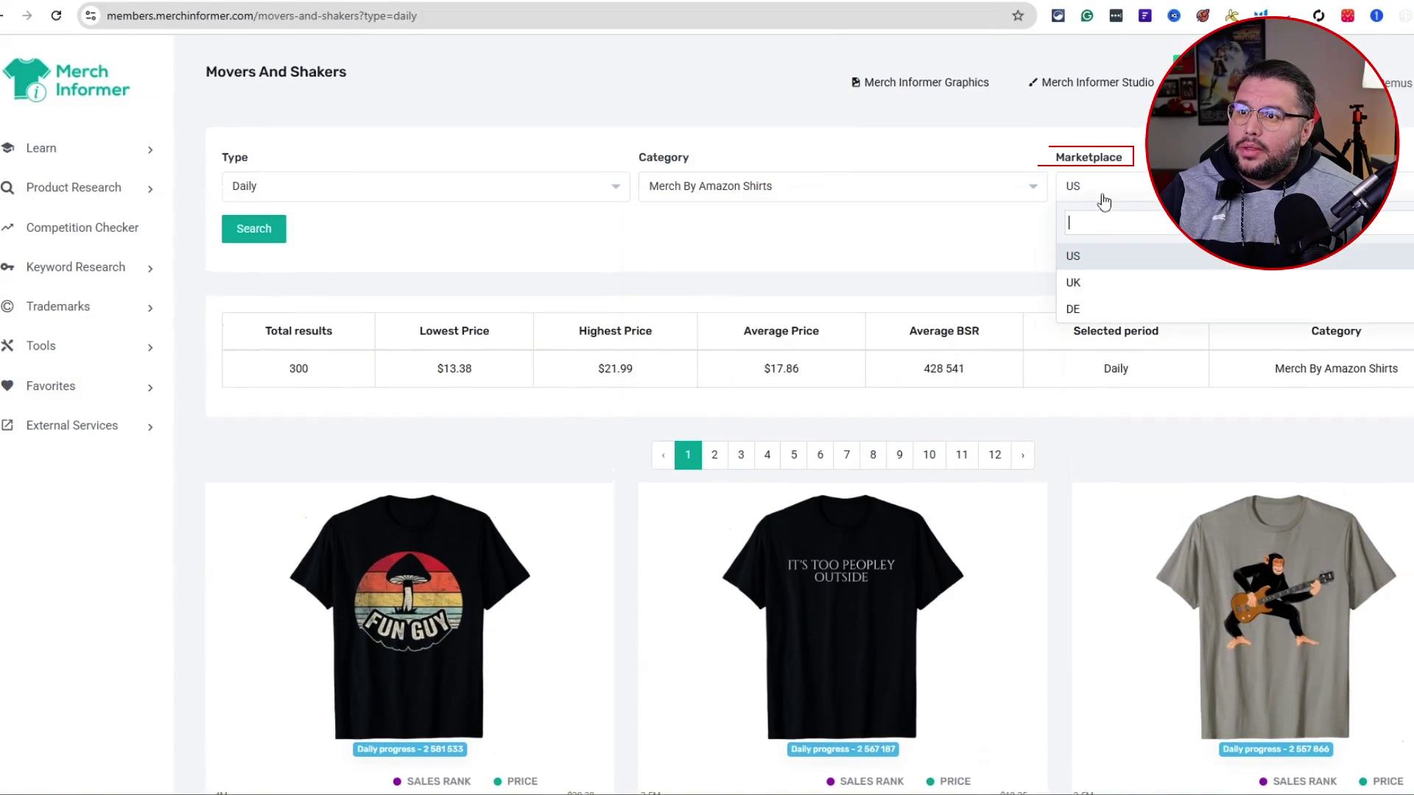
left_click(815, 234)
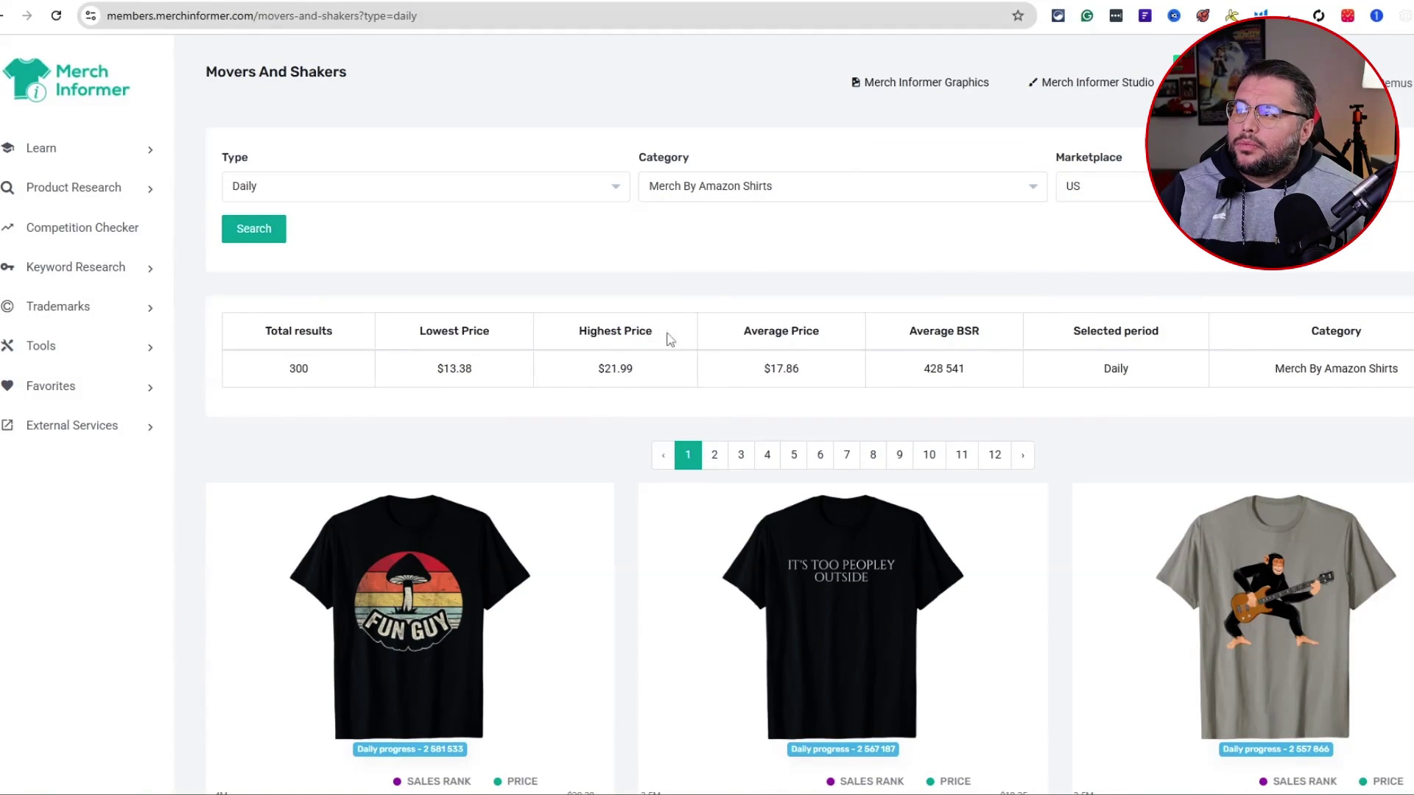
- Examine the first two rows of daily trending shirts, including the sales rank history of the Fun Guy and It's Too Peopley Outside shirts
scroll(587, 362, "down", 2)
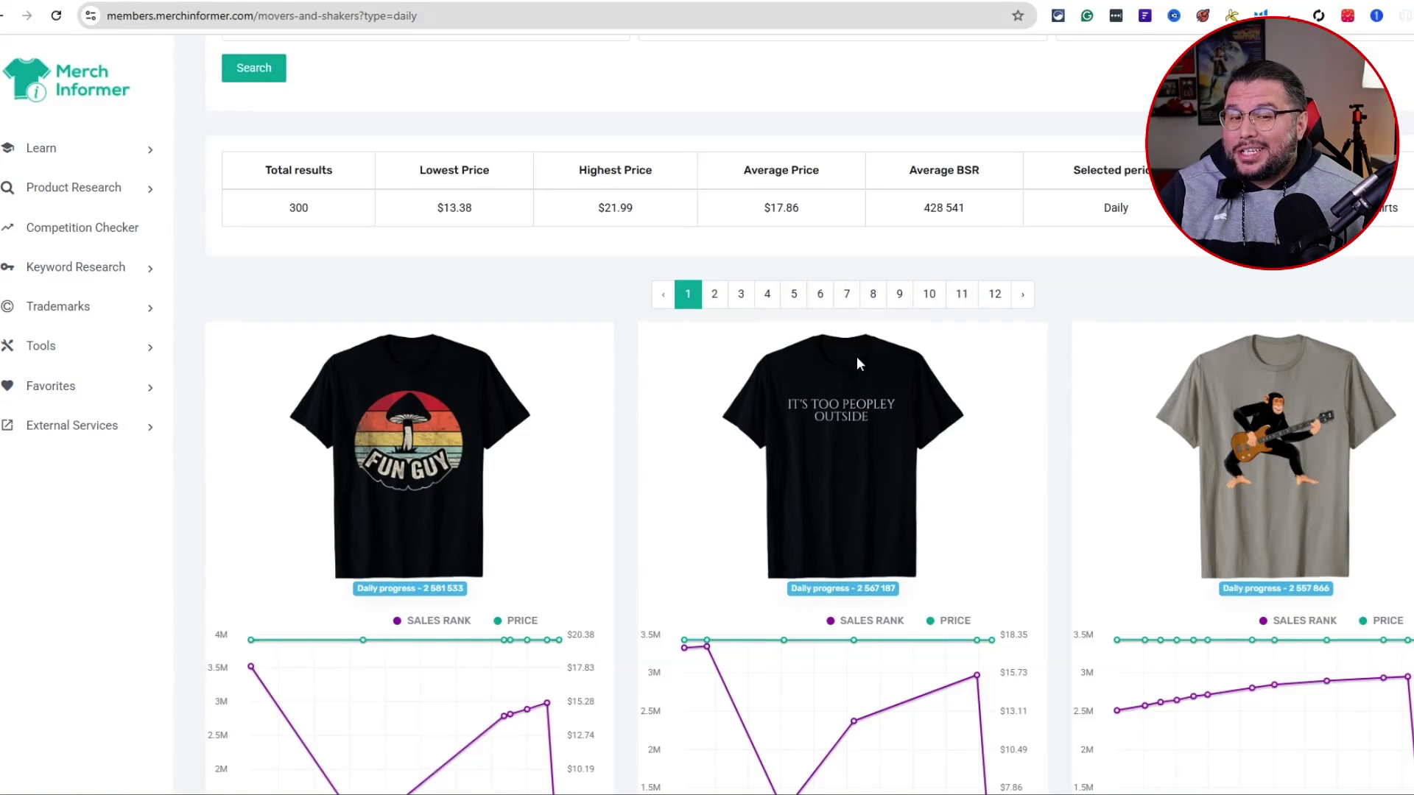
scroll(615, 293, "up", 2)
scroll(346, 258, "down", 5)
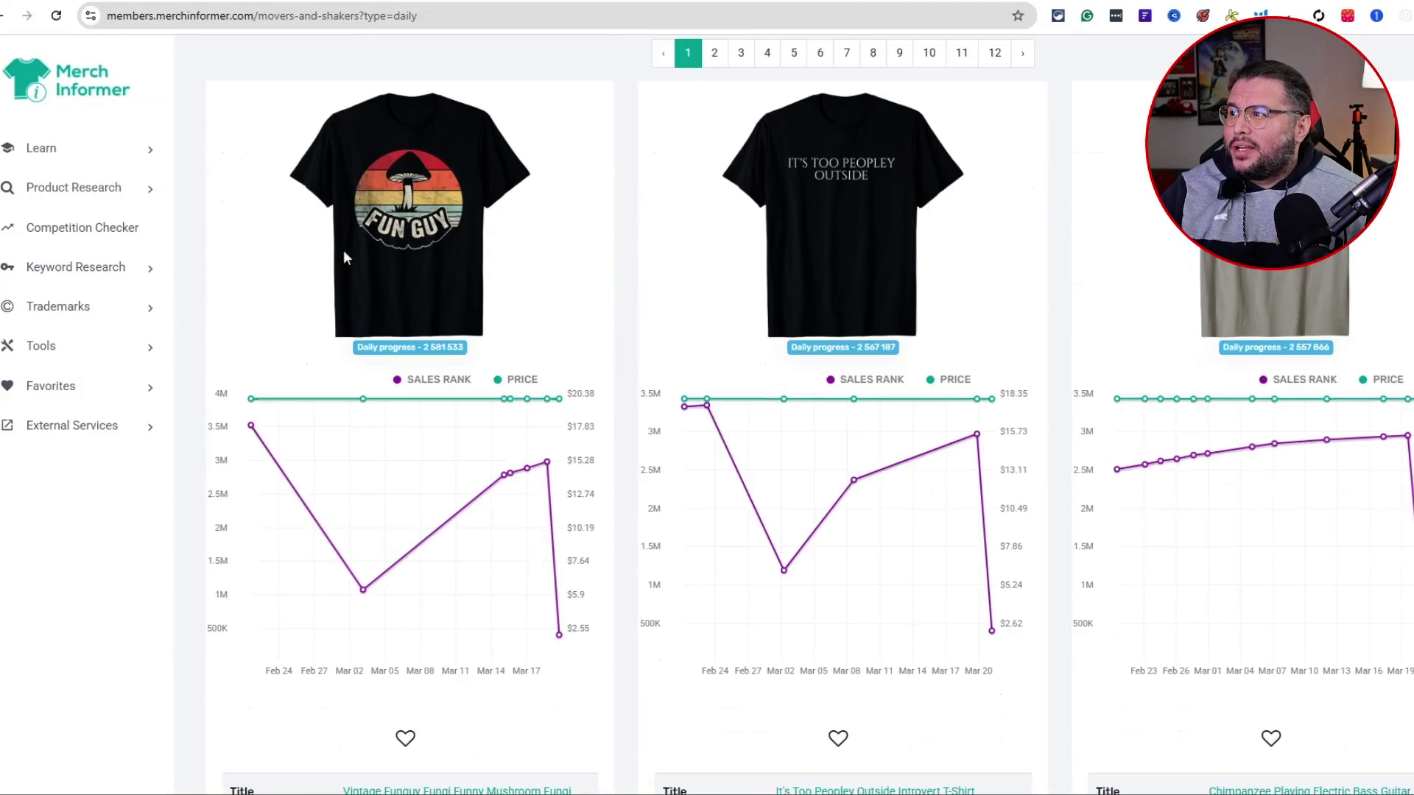
scroll(473, 488, "down", 1)
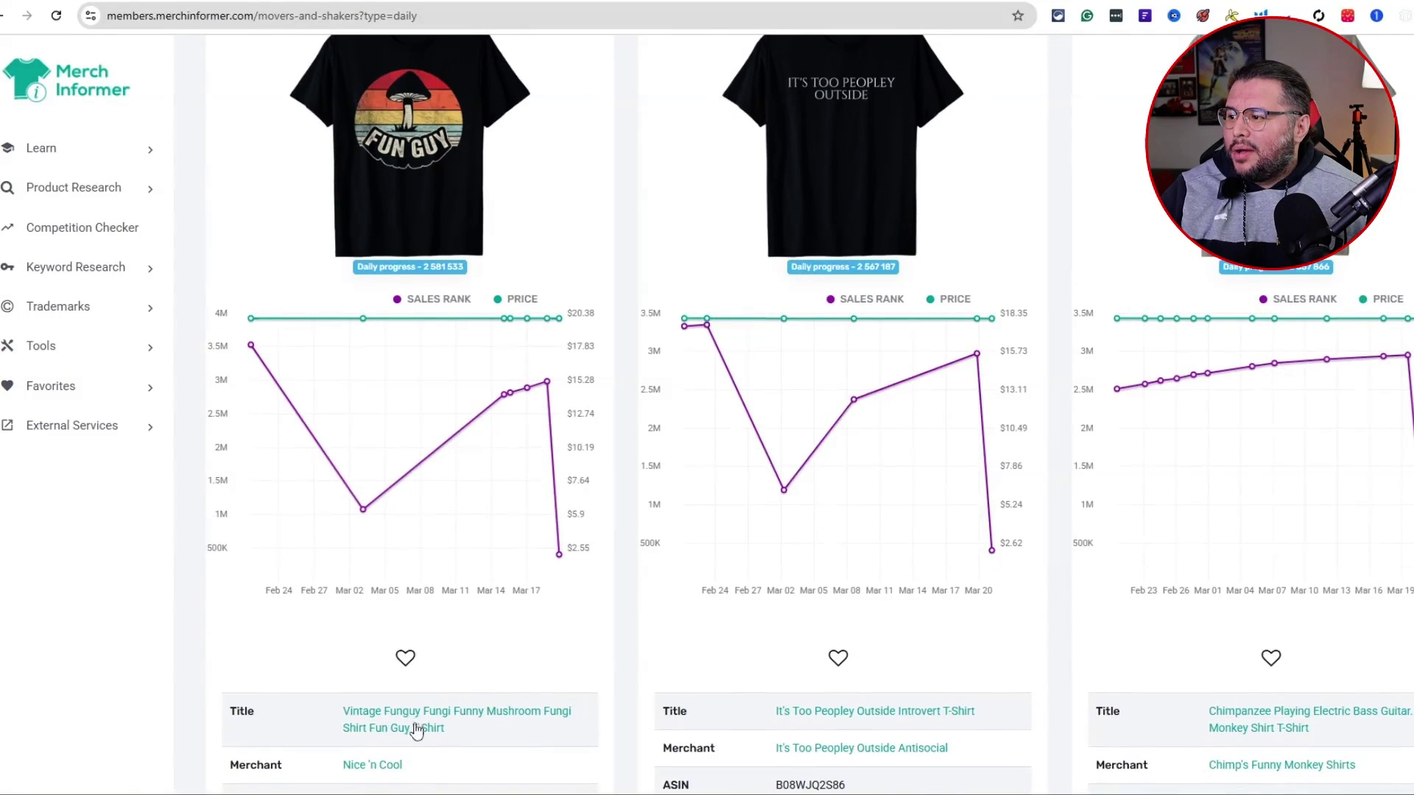
scroll(477, 718, "down", 1)
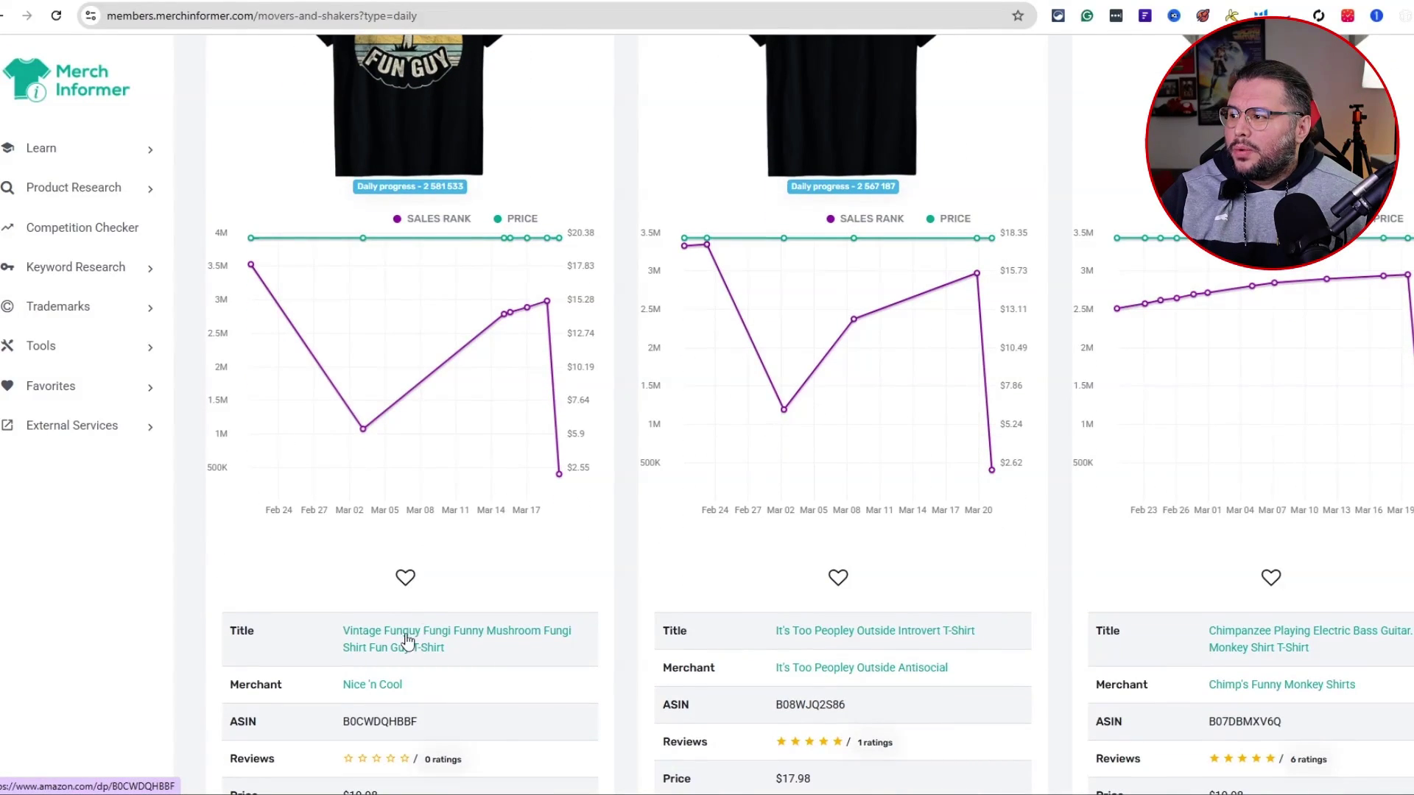
scroll(489, 581, "up", 1)
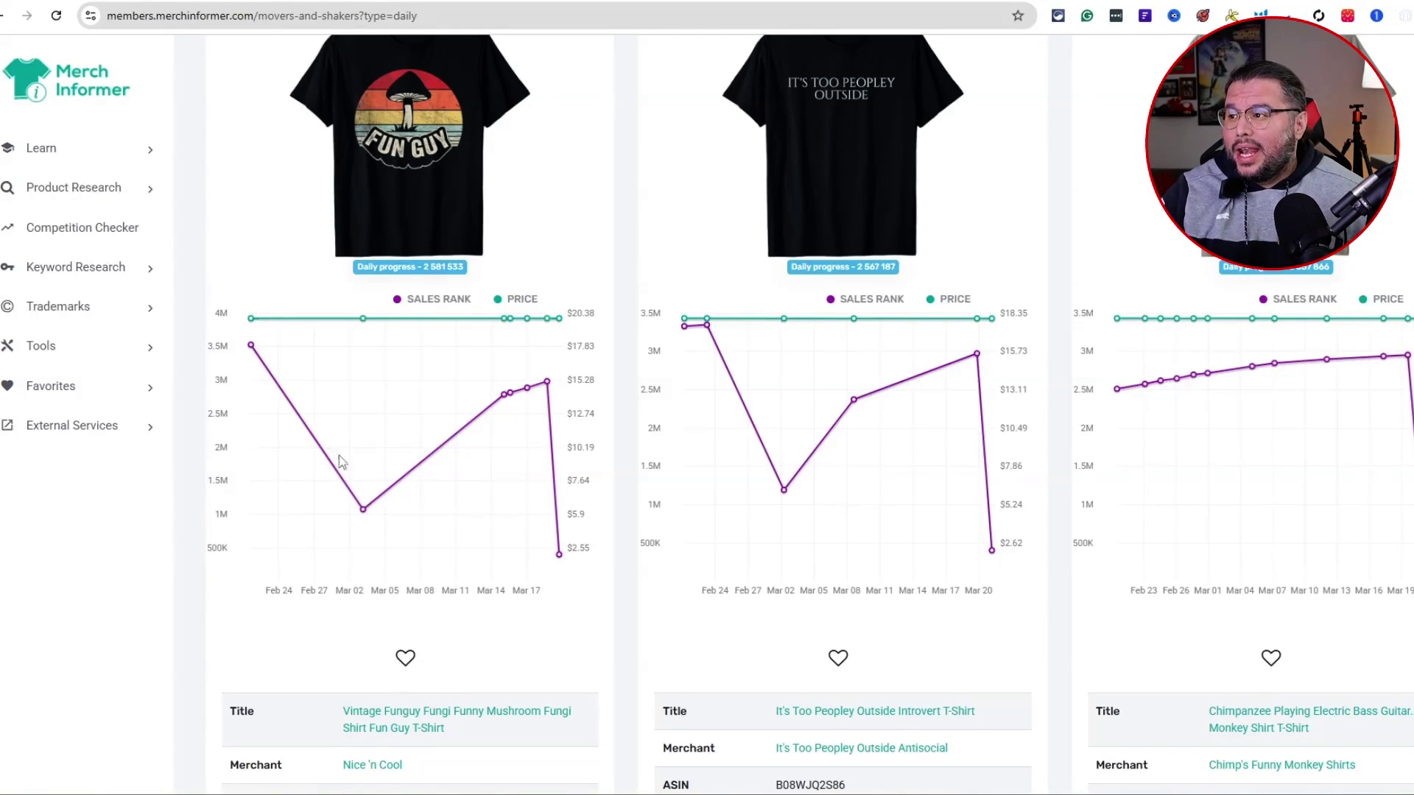
mouse_move(250, 346)
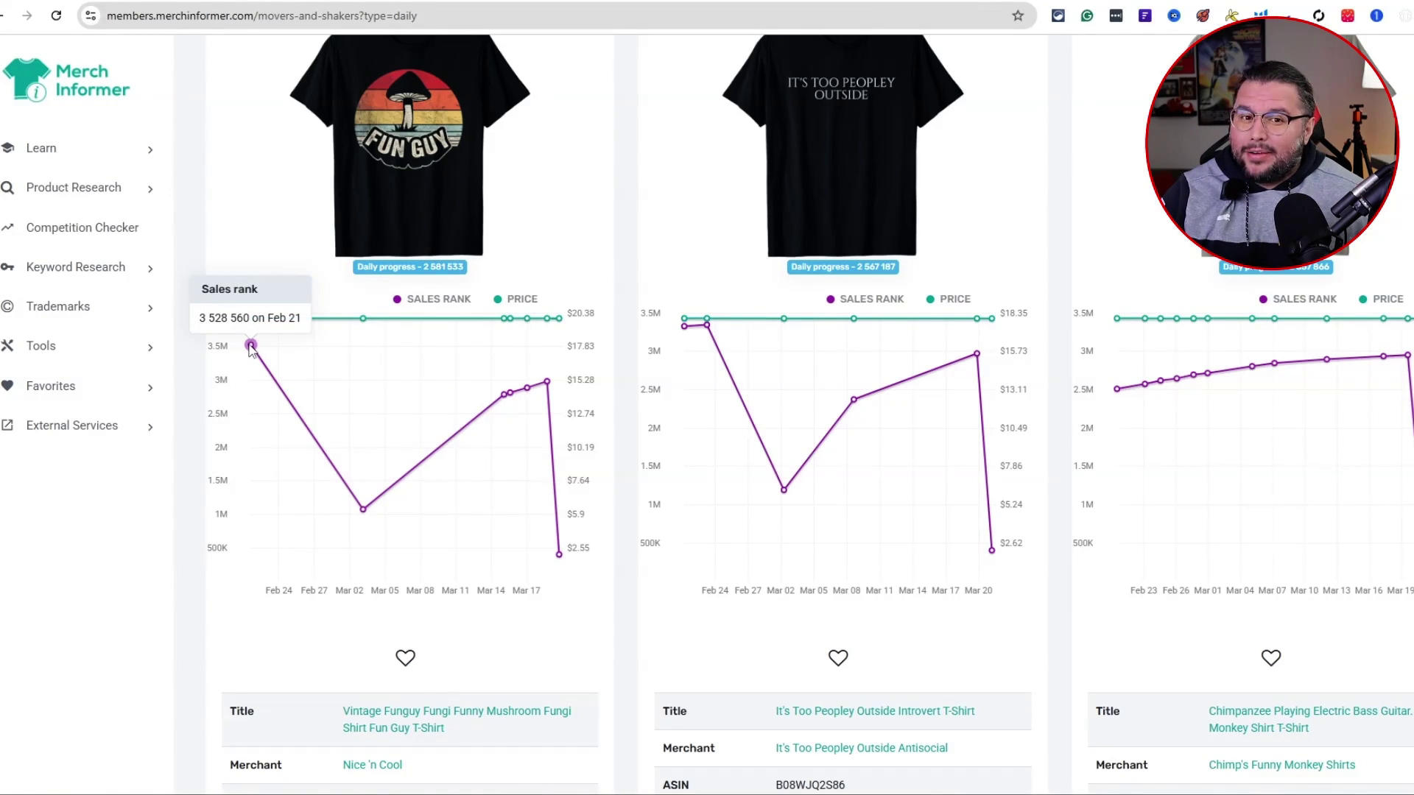
mouse_move(365, 510)
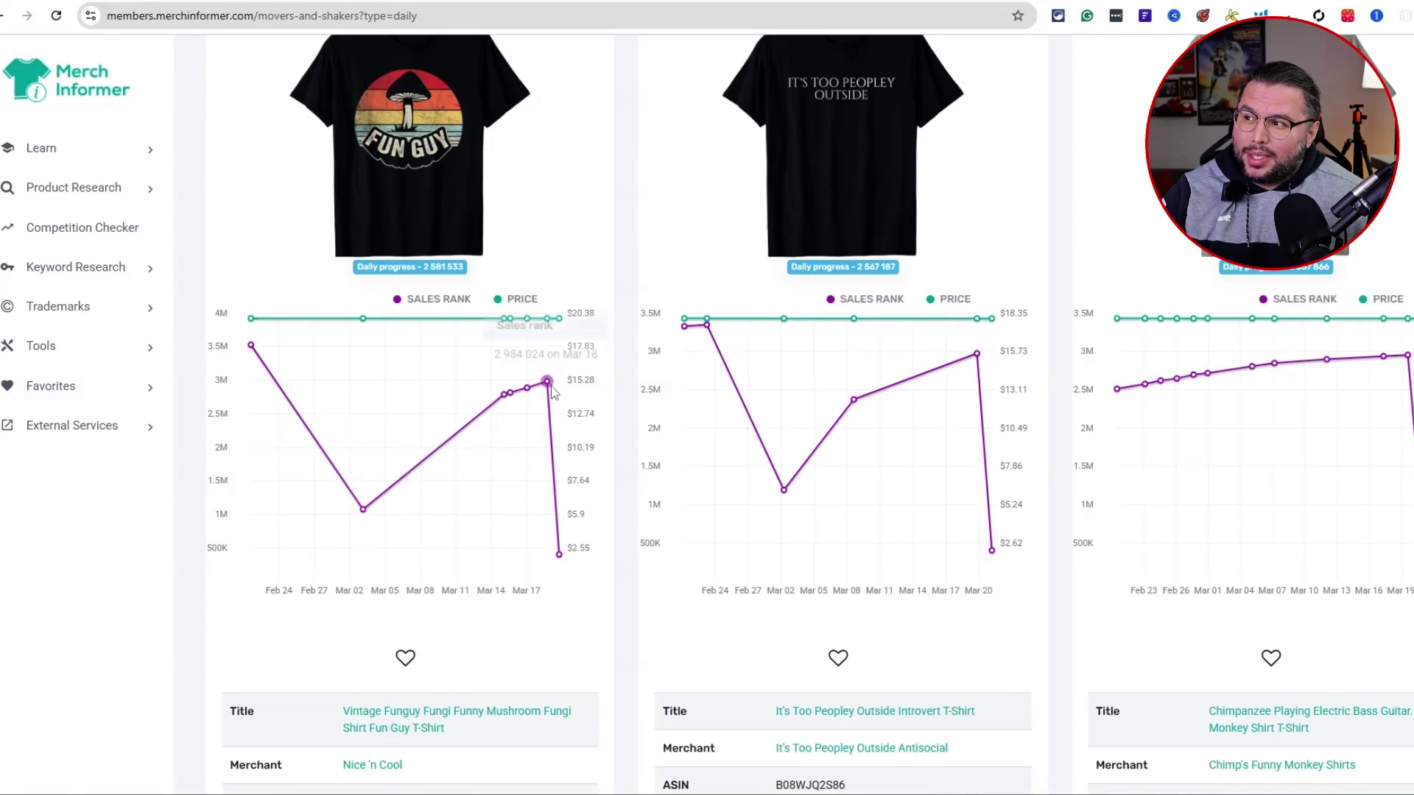
mouse_move(559, 554)
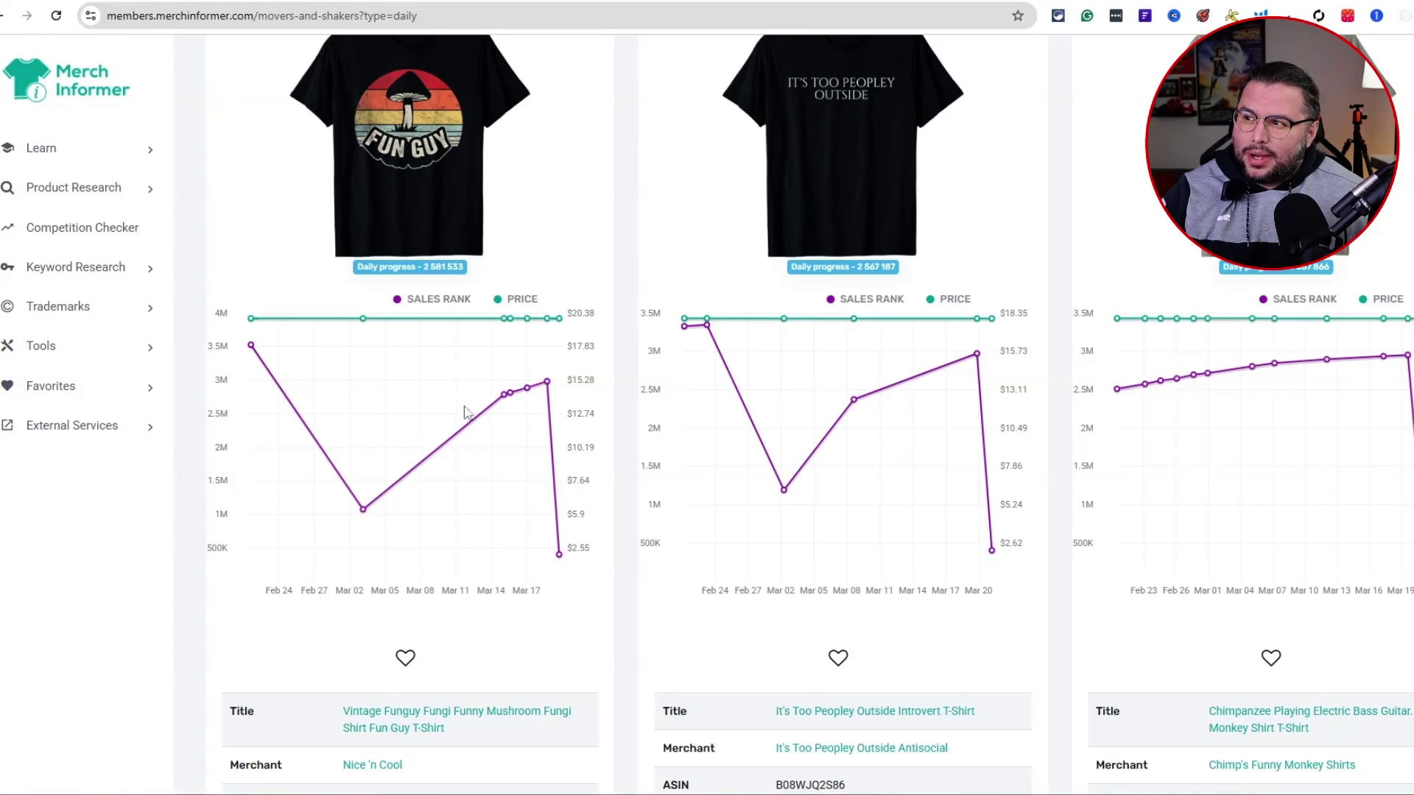
mouse_move(685, 326)
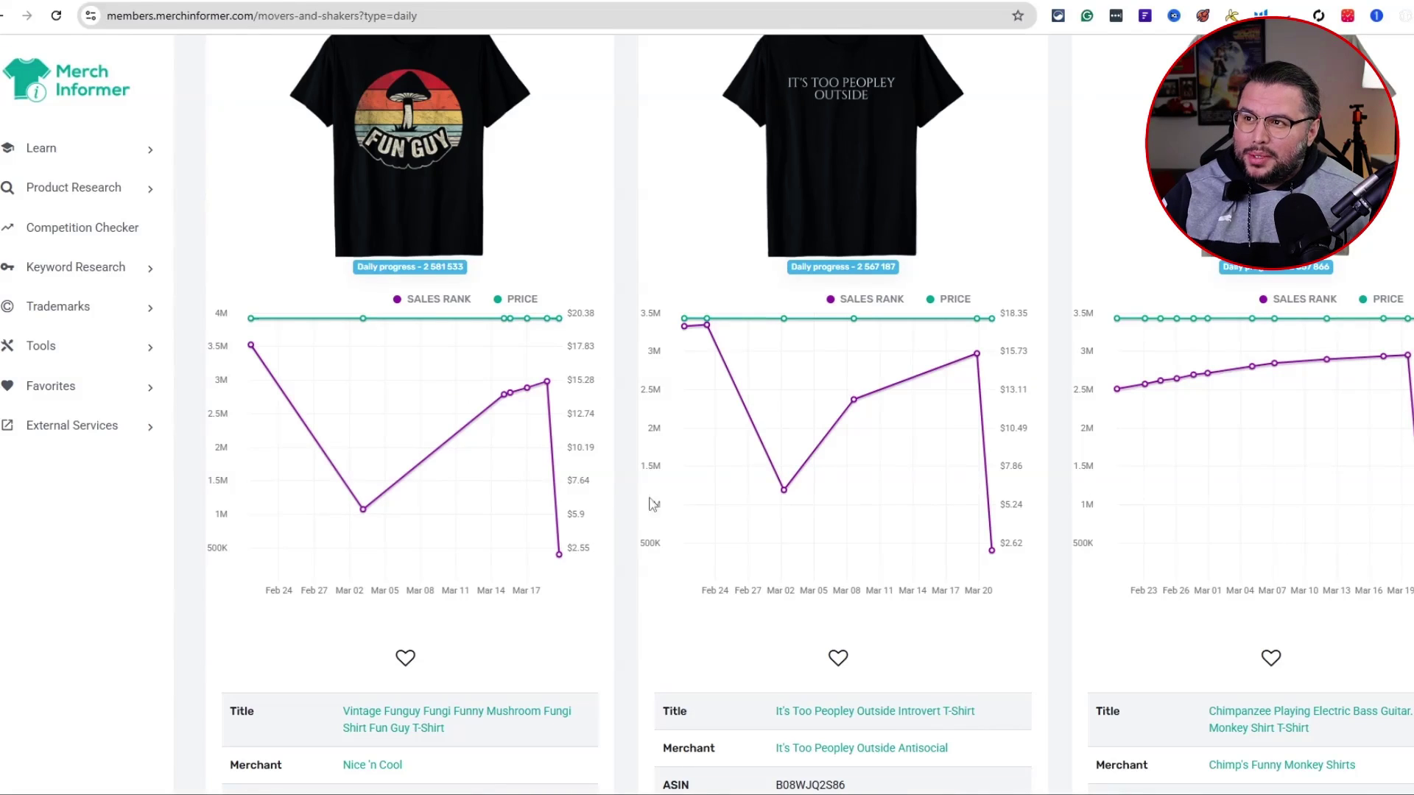
scroll(1005, 483, "down", 13)
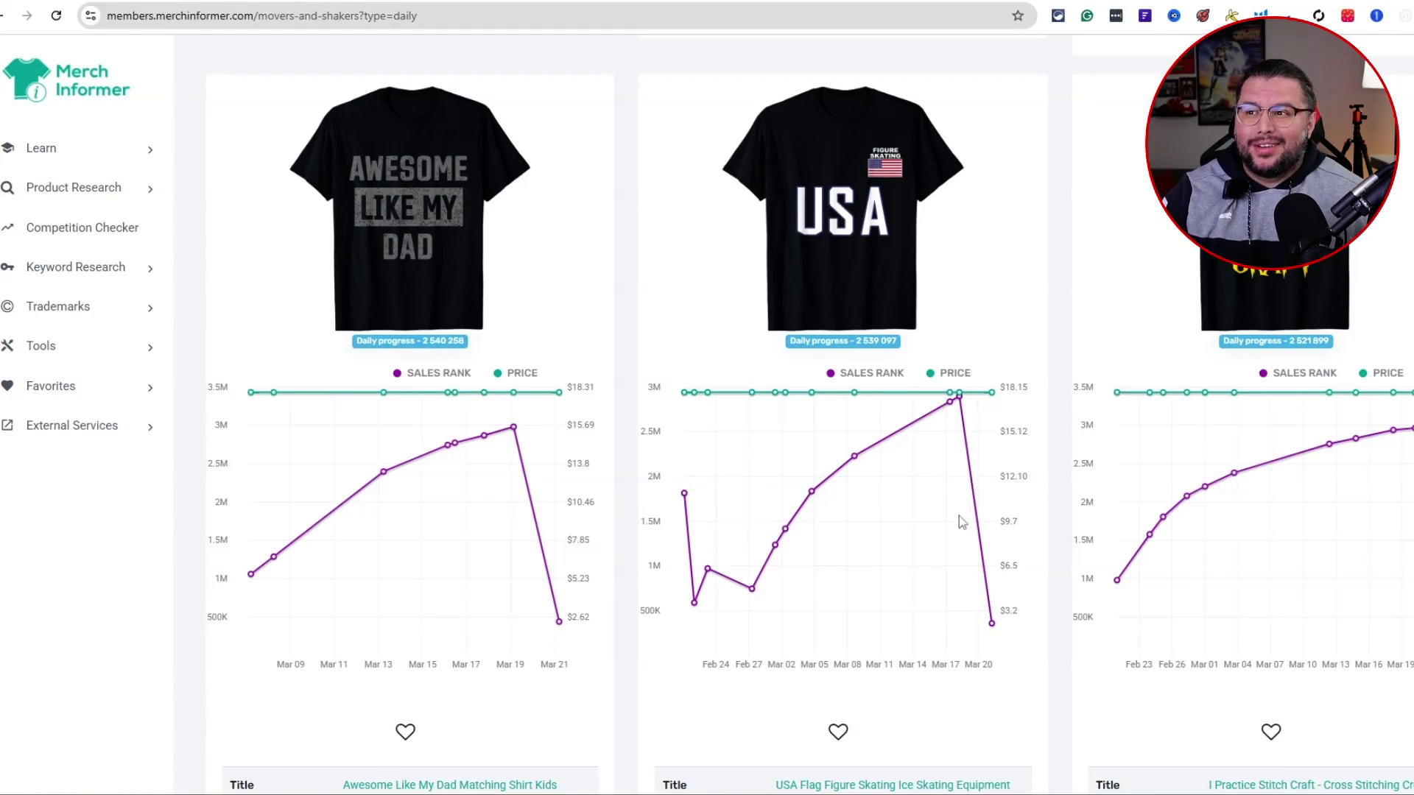
scroll(959, 517, "up", 5)
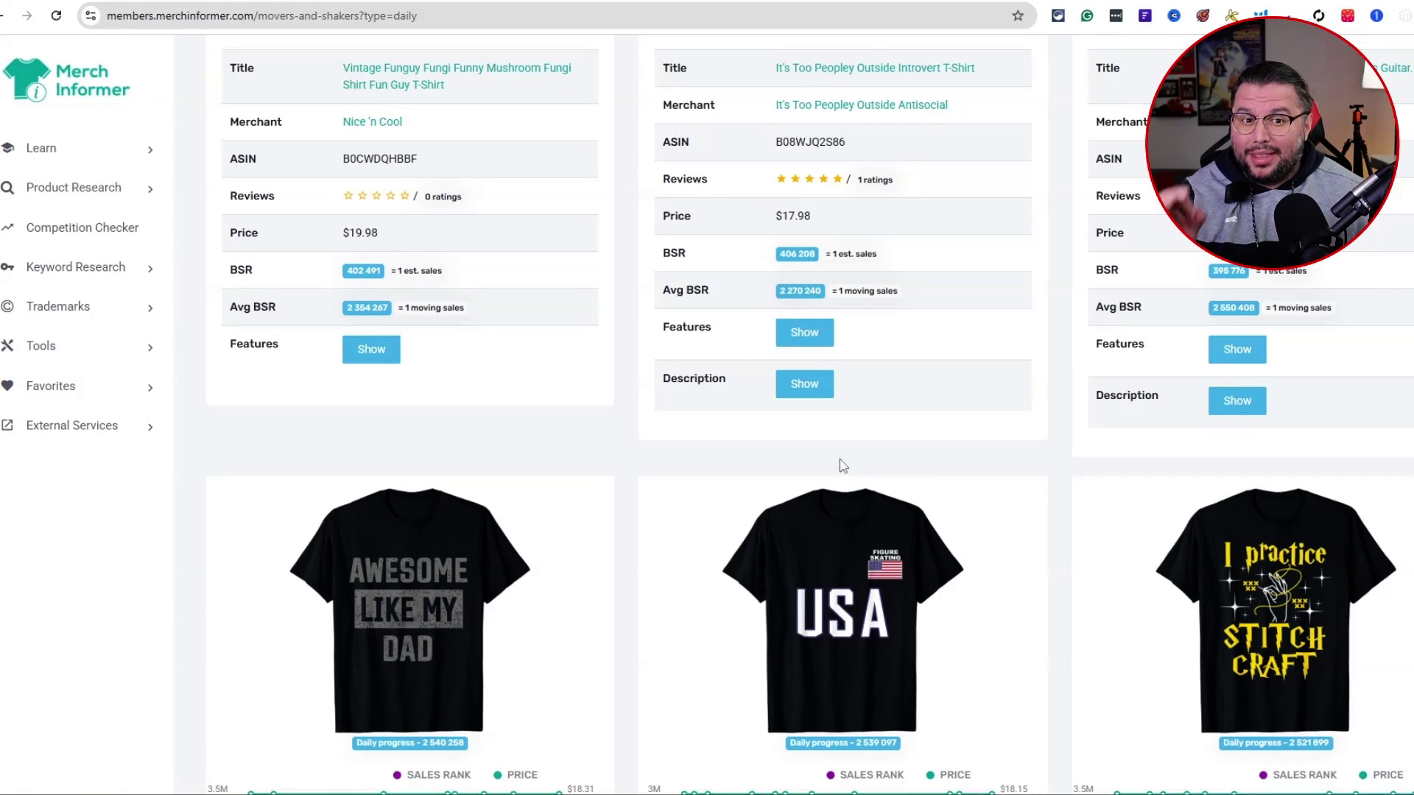
scroll(842, 465, "up", 9)
- Open the Amazon listings of the Fun Guy, It's Too Peopley Outside and Chimpanzee Playing Electric Bass Guitar shirts in new tabs
scroll(873, 498, "down", 3)
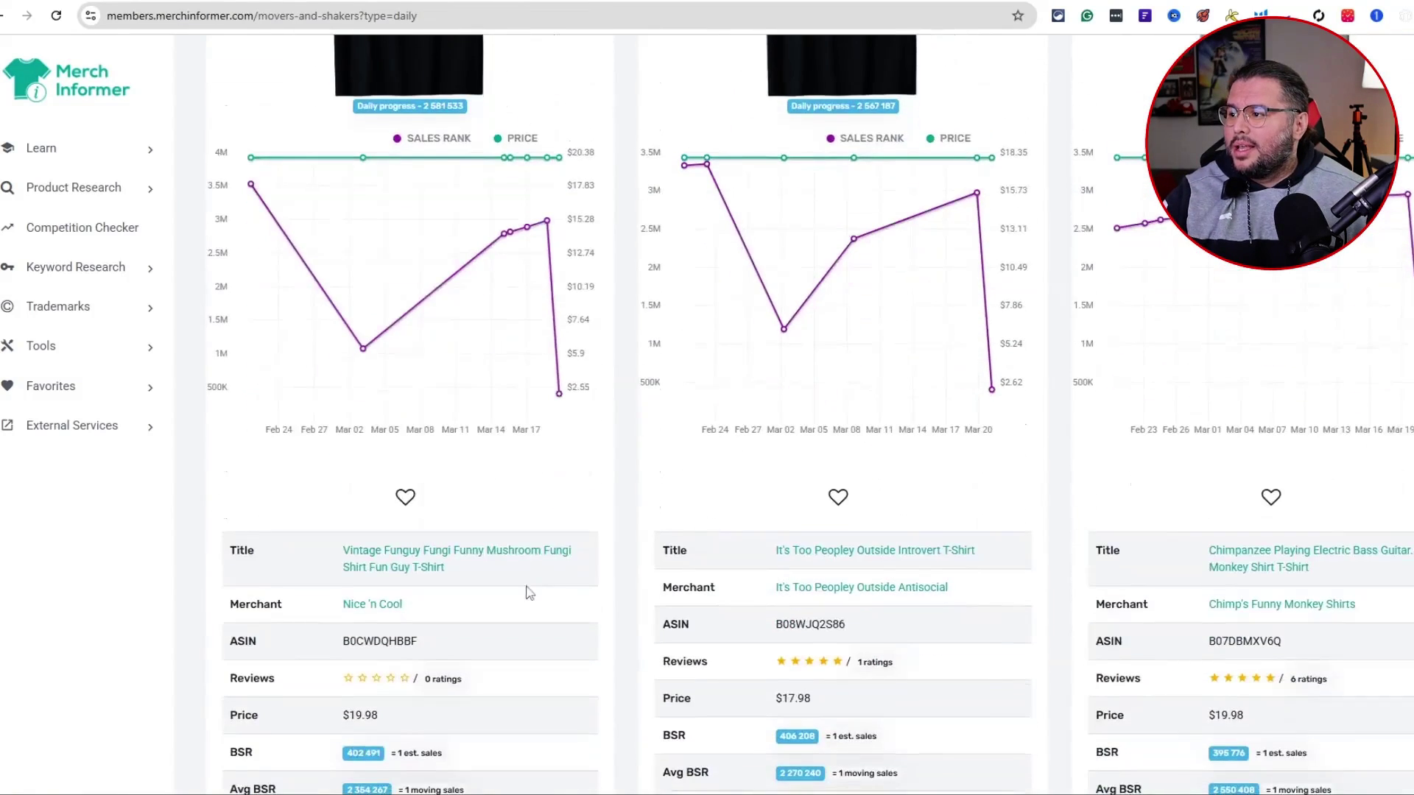
right_click(429, 292)
left_click(490, 312)
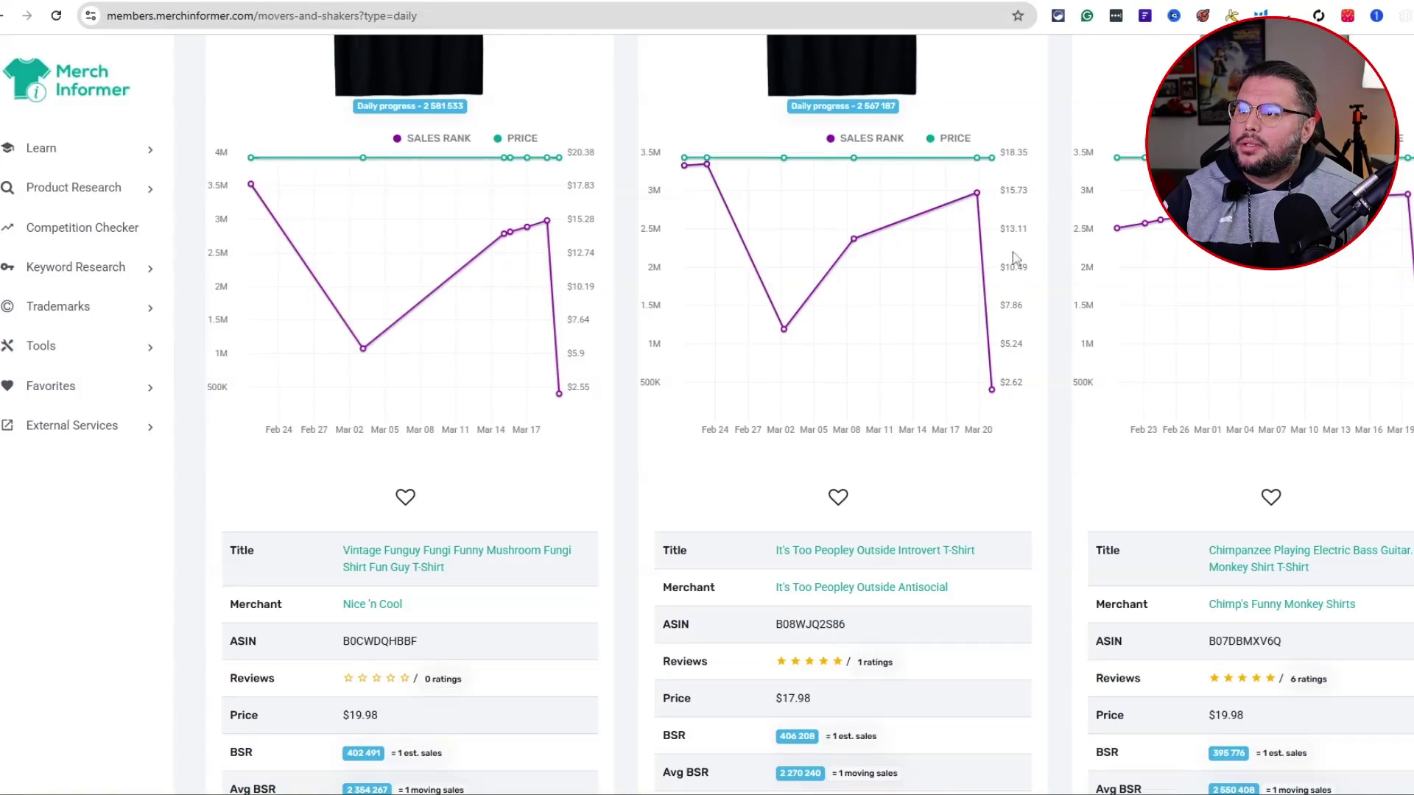
scroll(1043, 579, "up", 3)
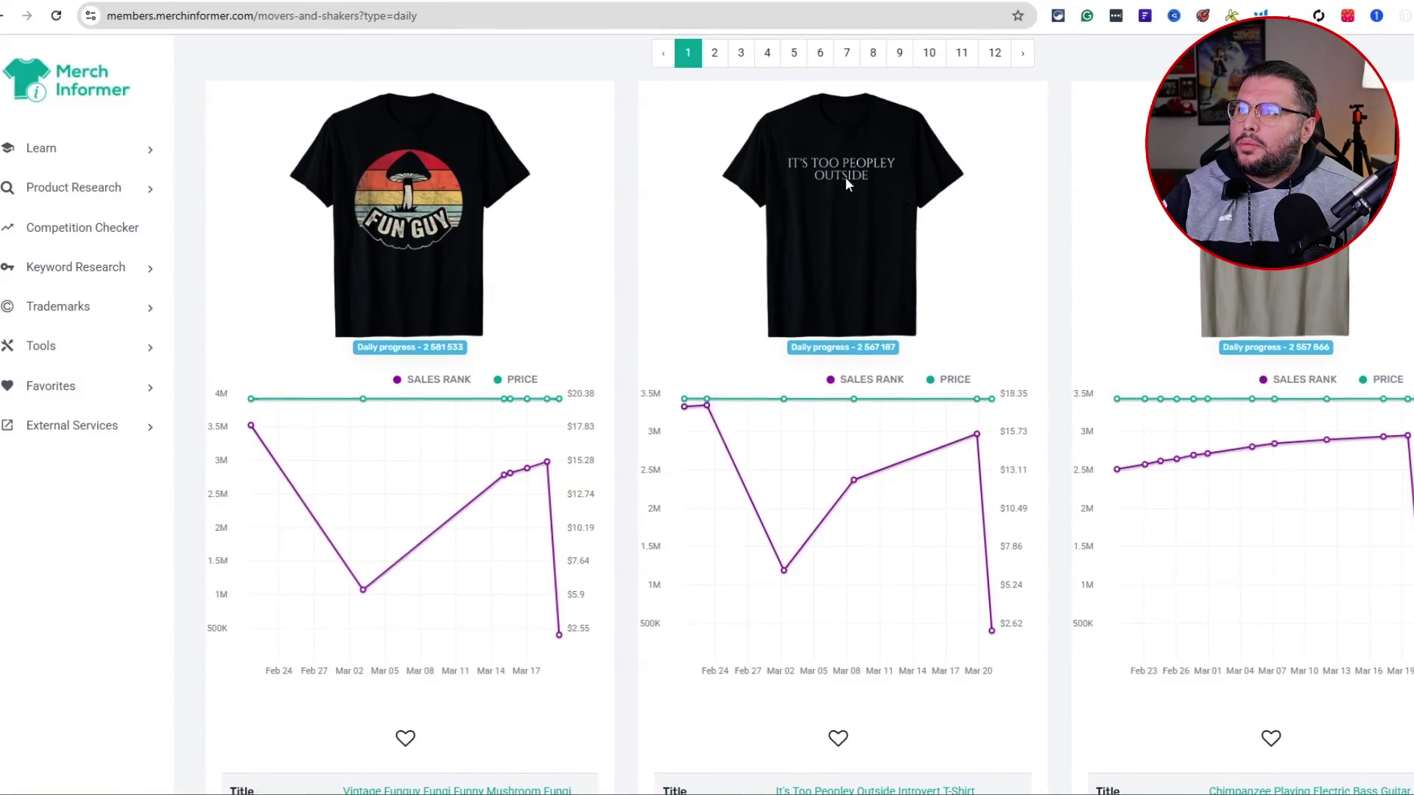
scroll(810, 332, "down", 4)
right_click(924, 468)
left_click(976, 486)
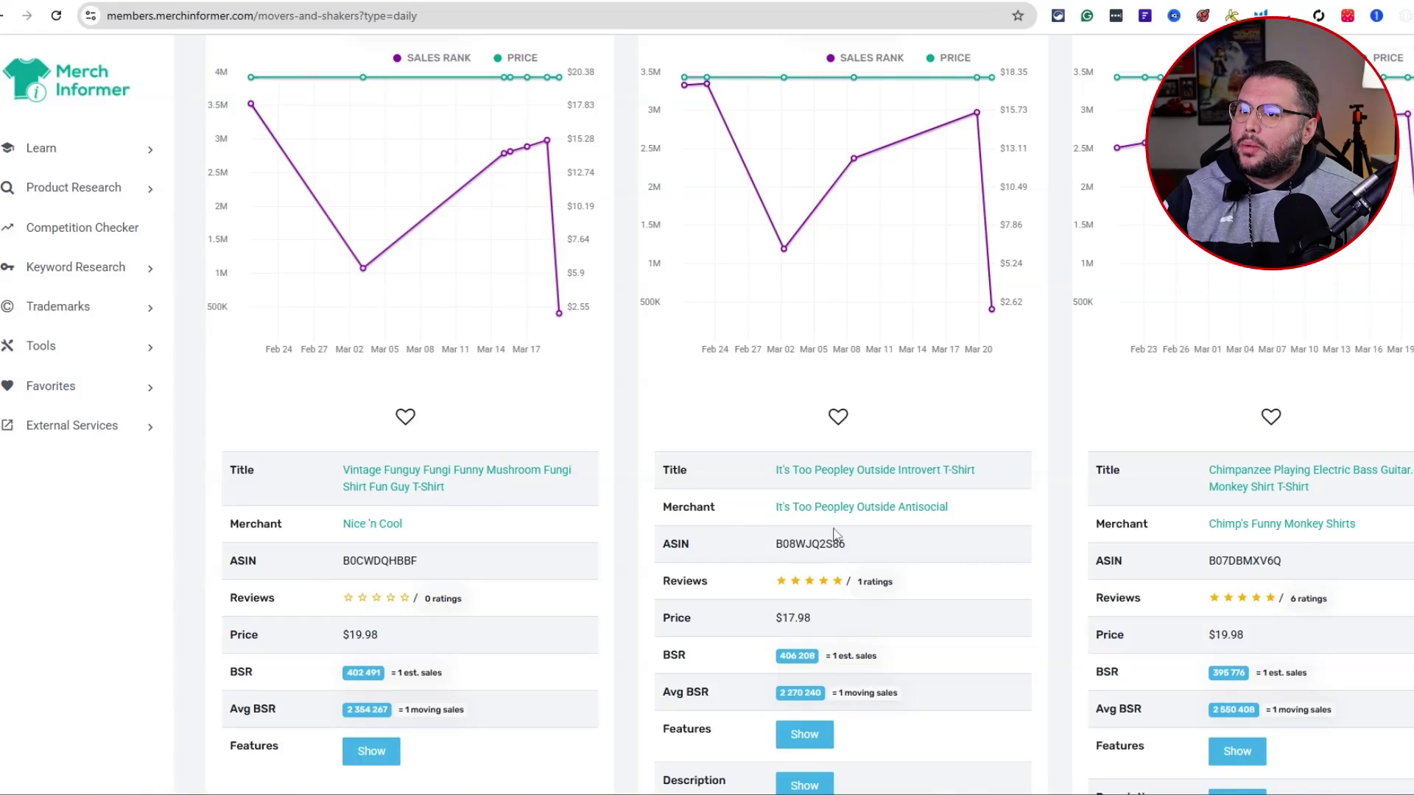
right_click(1281, 506)
right_click(1321, 466)
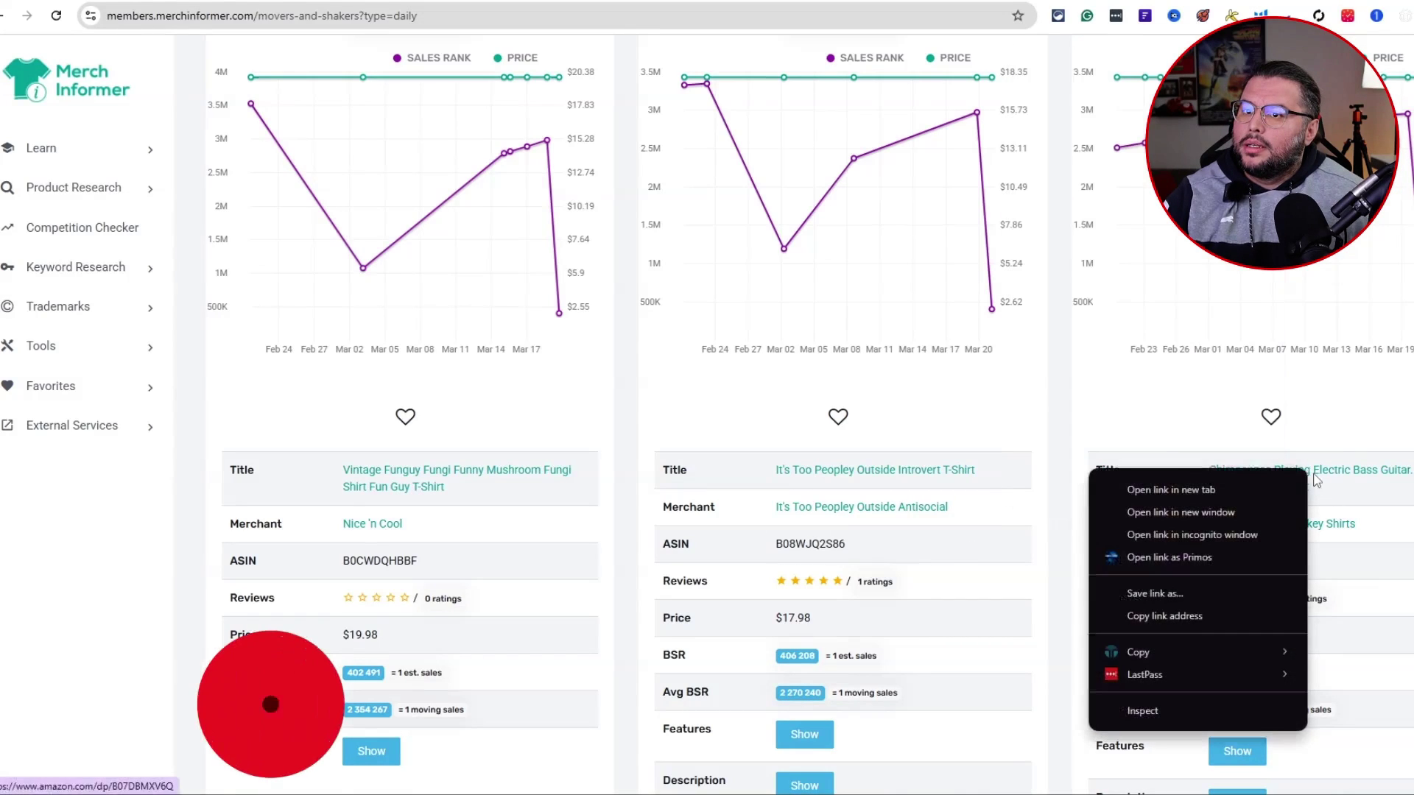
left_click(1259, 490)
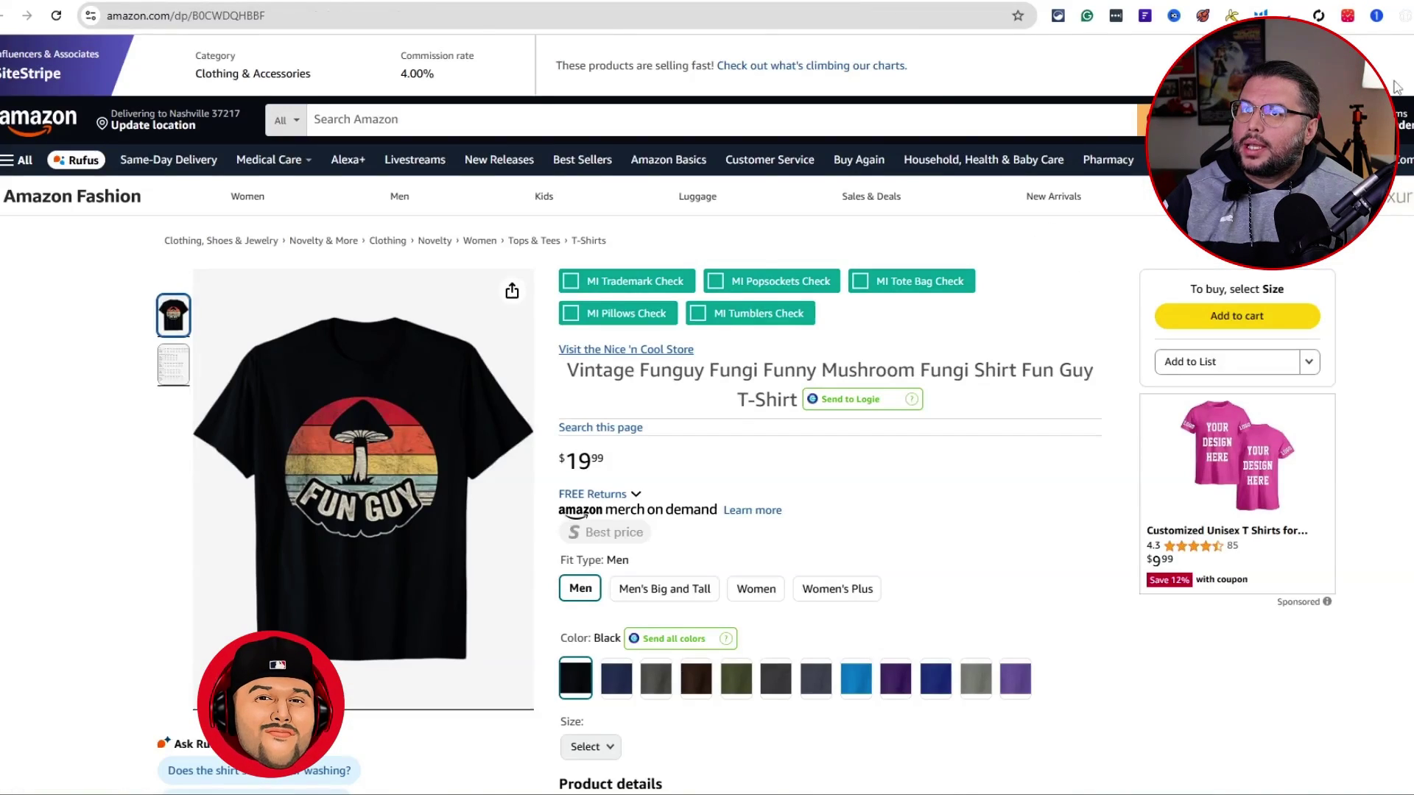
- Run the MI Trademark Check on the Fun Guy shirt listing and open the USPTO record of the FUN GUY mark
left_click(668, 282)
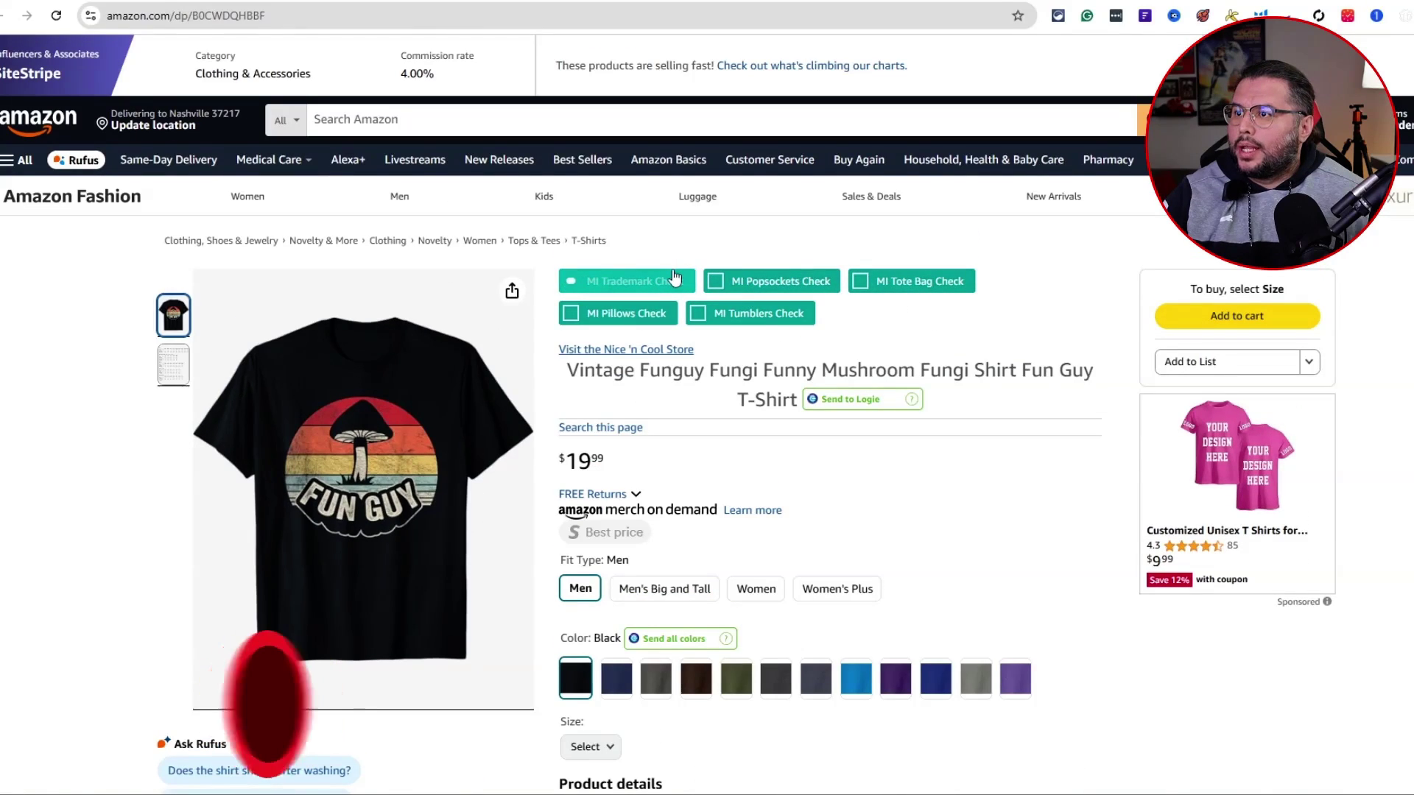
left_click(600, 293)
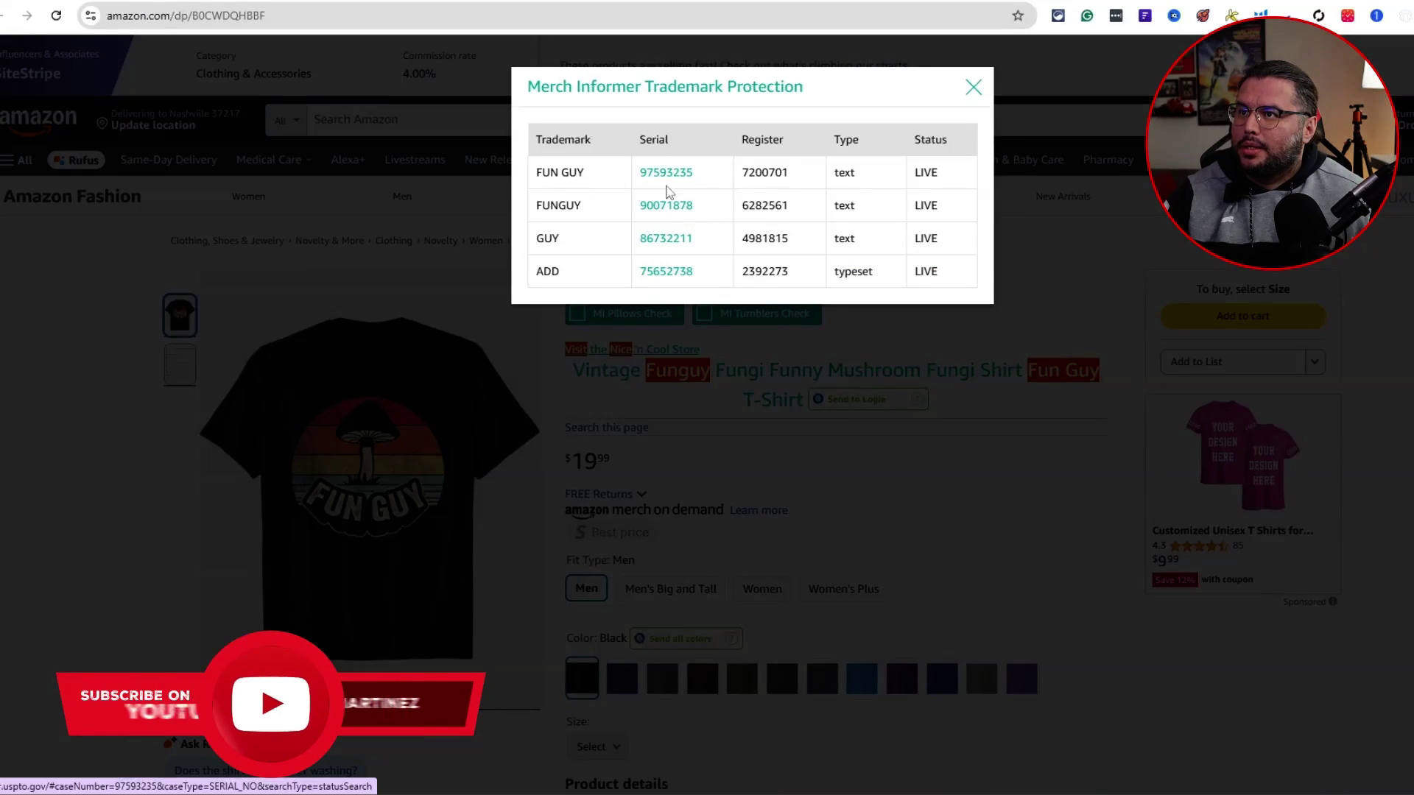
left_click(674, 175)
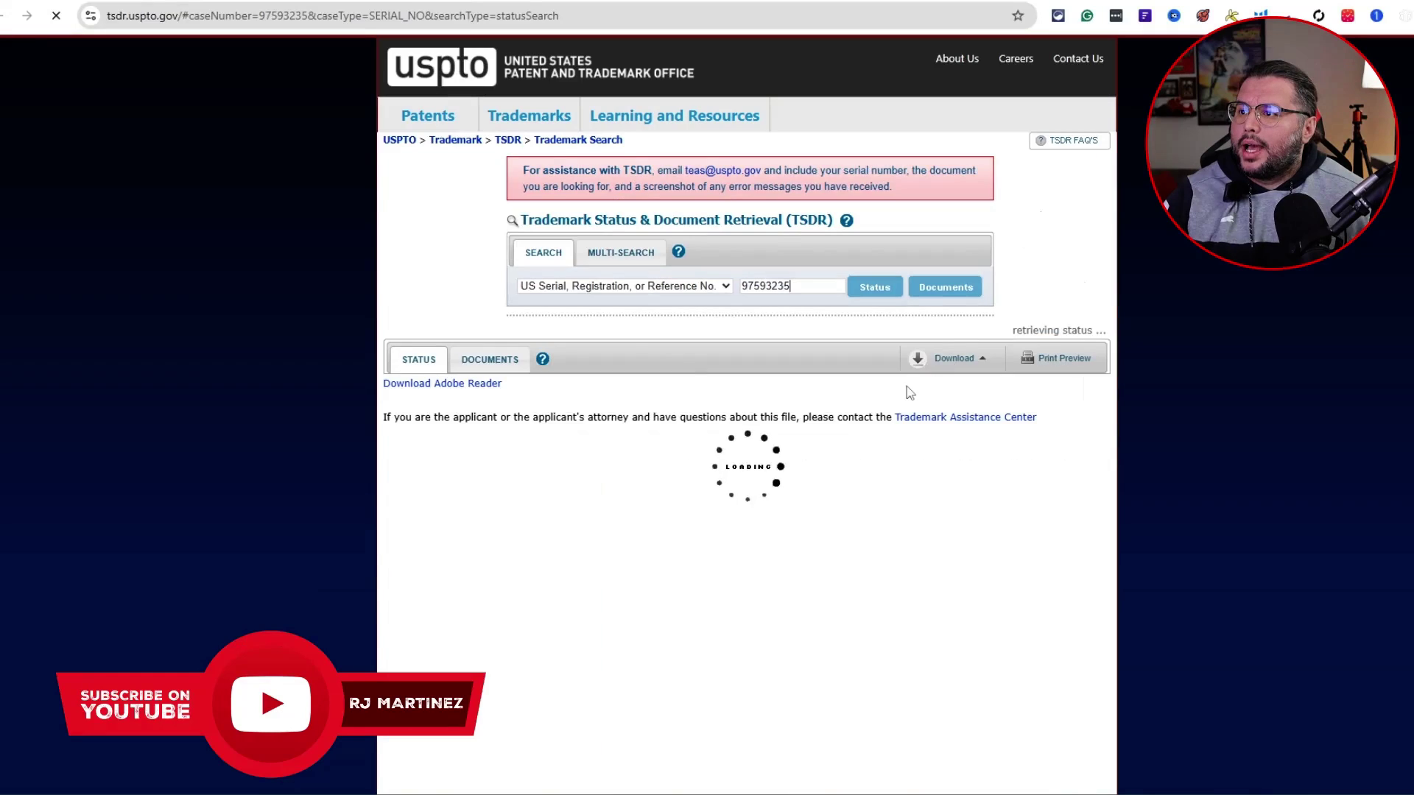
- Expand the Goods and Services section of the FUN GUY trademark record to read which products it covers
scroll(565, 300, "down", 1)
scroll(501, 579, "down", 1)
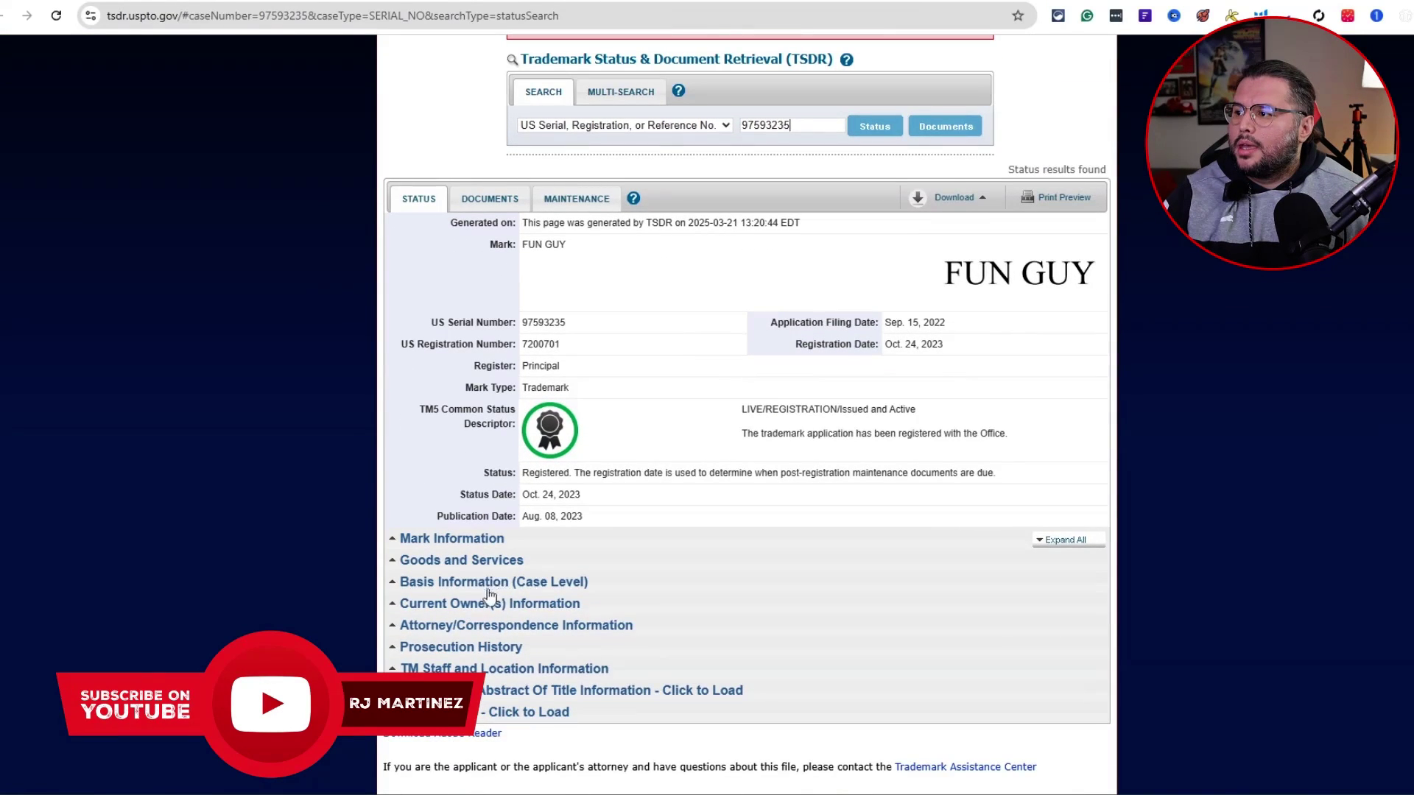
left_click(461, 559)
scroll(569, 527, "down", 2)
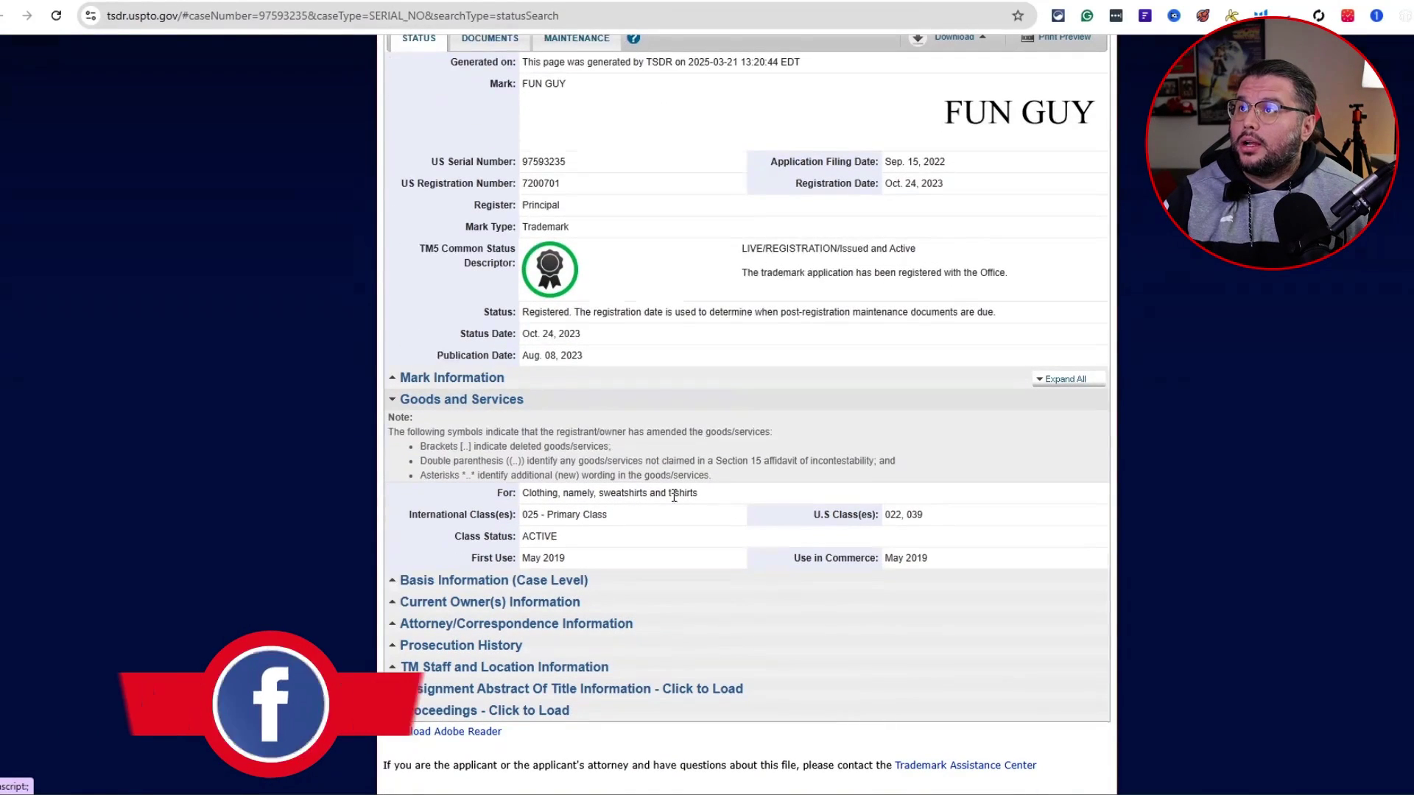
- Inspect the FUNGUY mark's USPTO record and the FUN GUY record's document list, and close the trademark check results
key("ctrl+w")
left_click(665, 204)
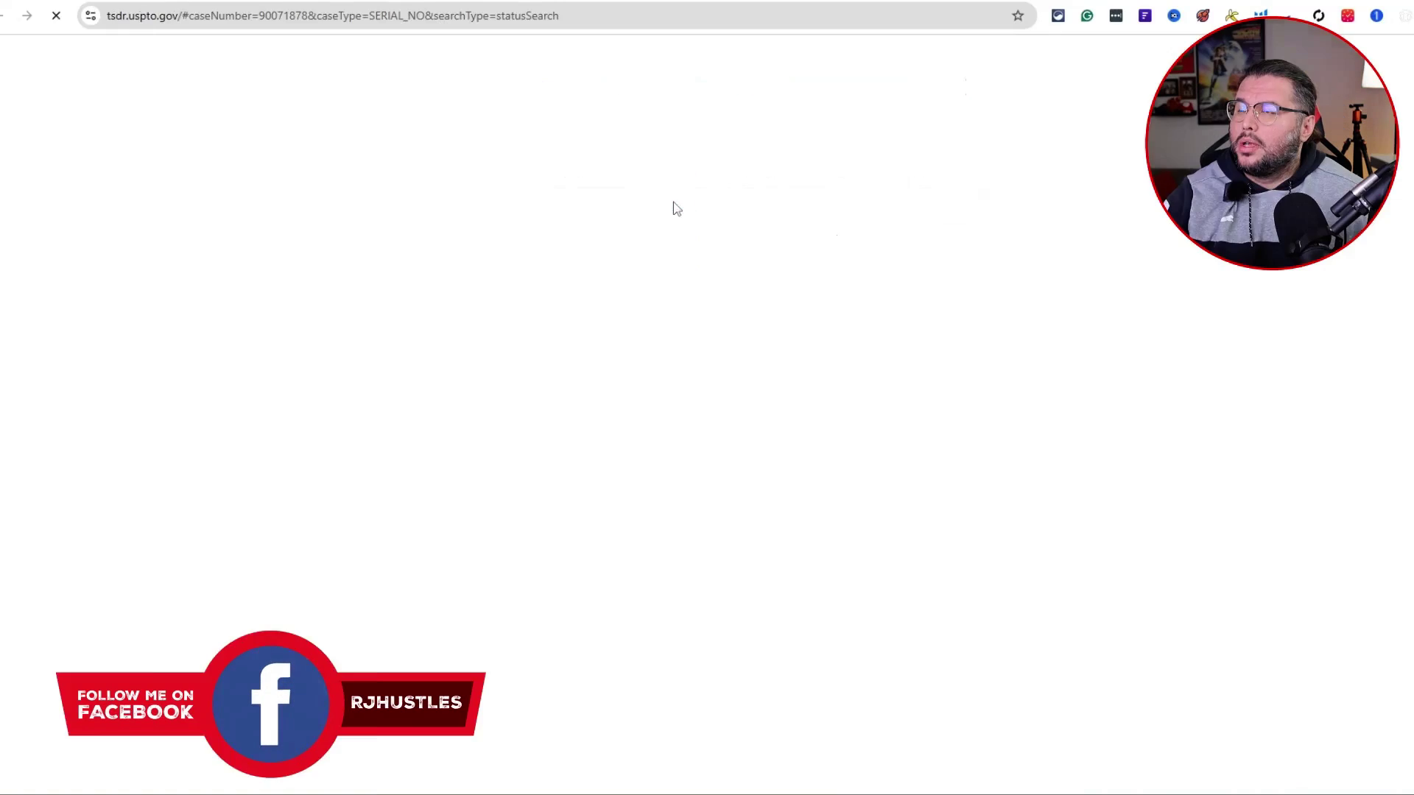
scroll(687, 410, "down", 1)
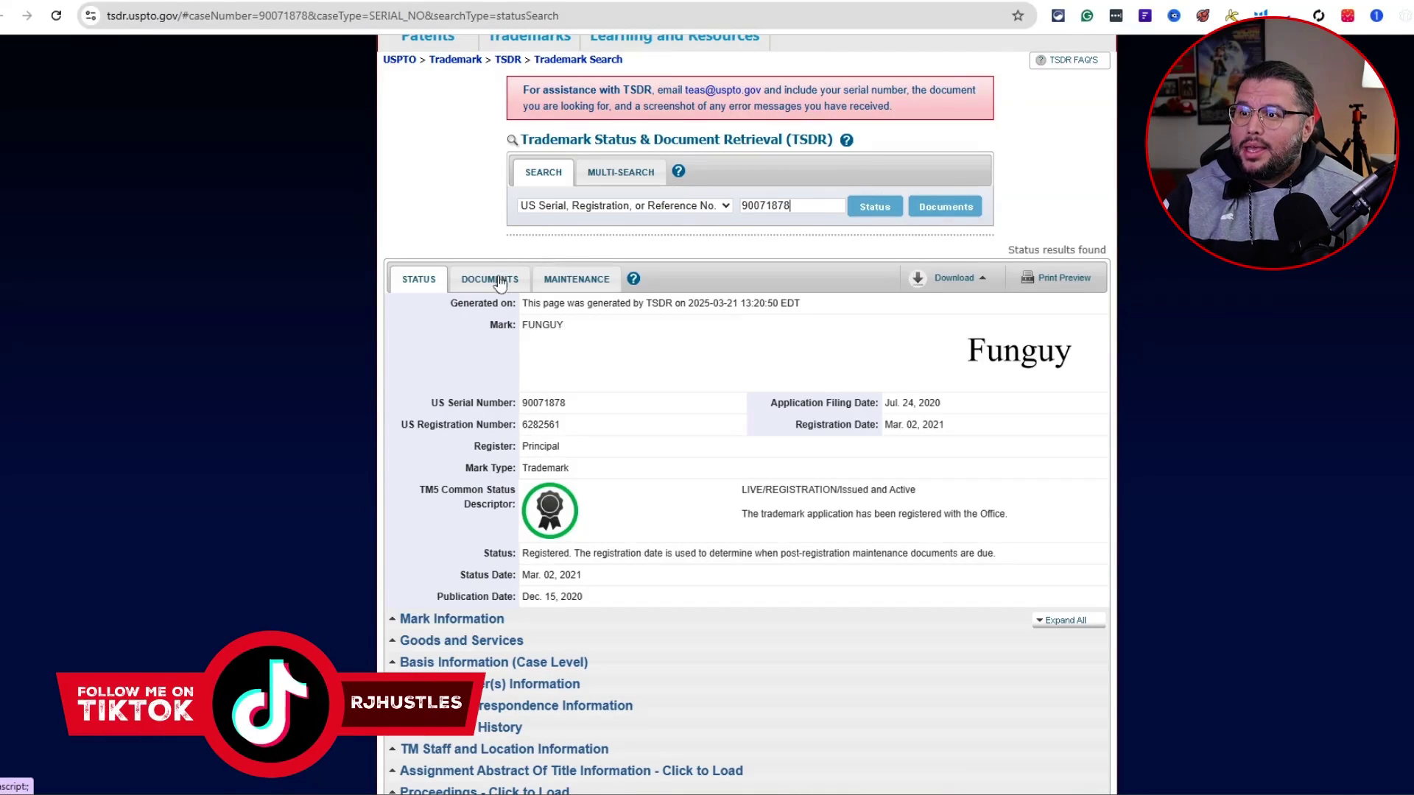
left_click(471, 282)
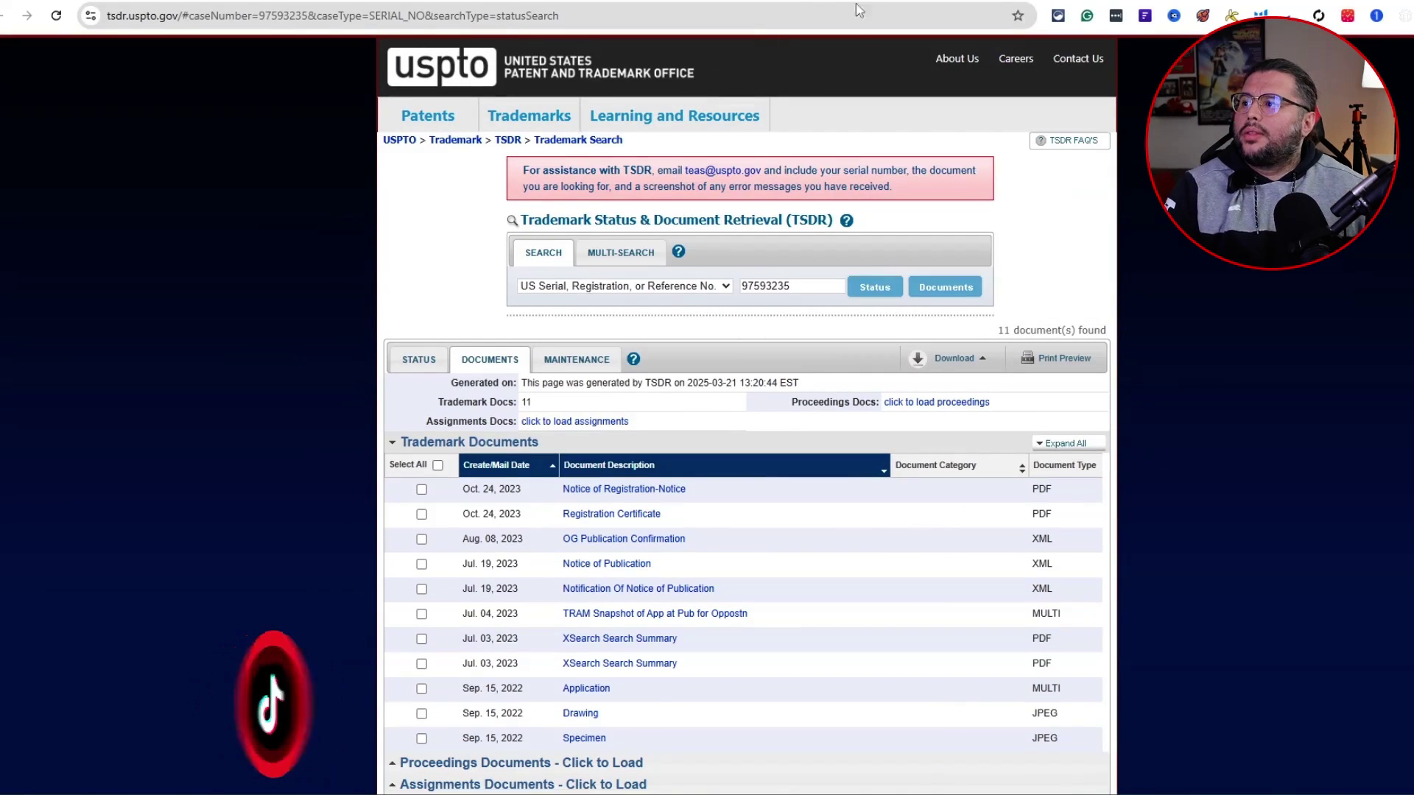
left_click(426, 365)
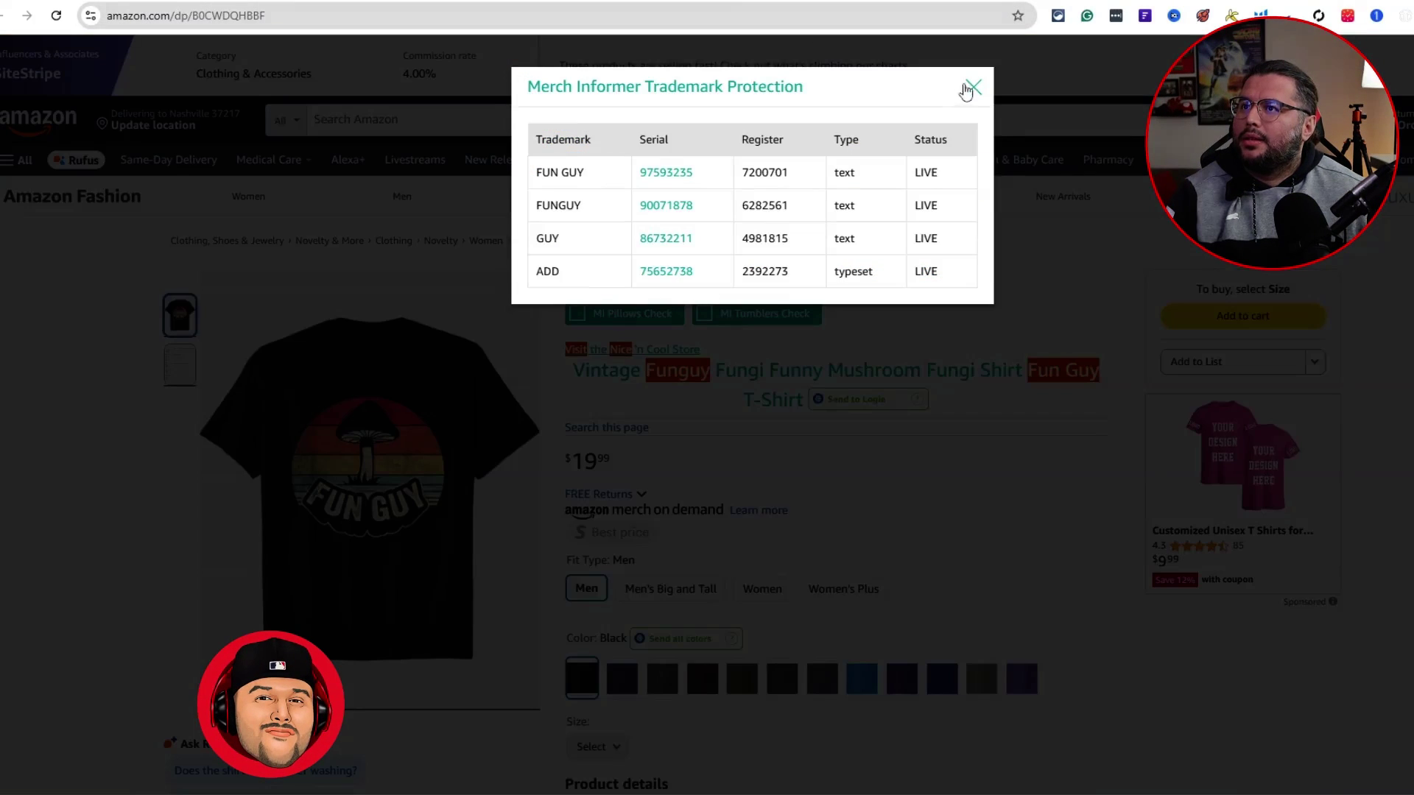
left_click(970, 87)
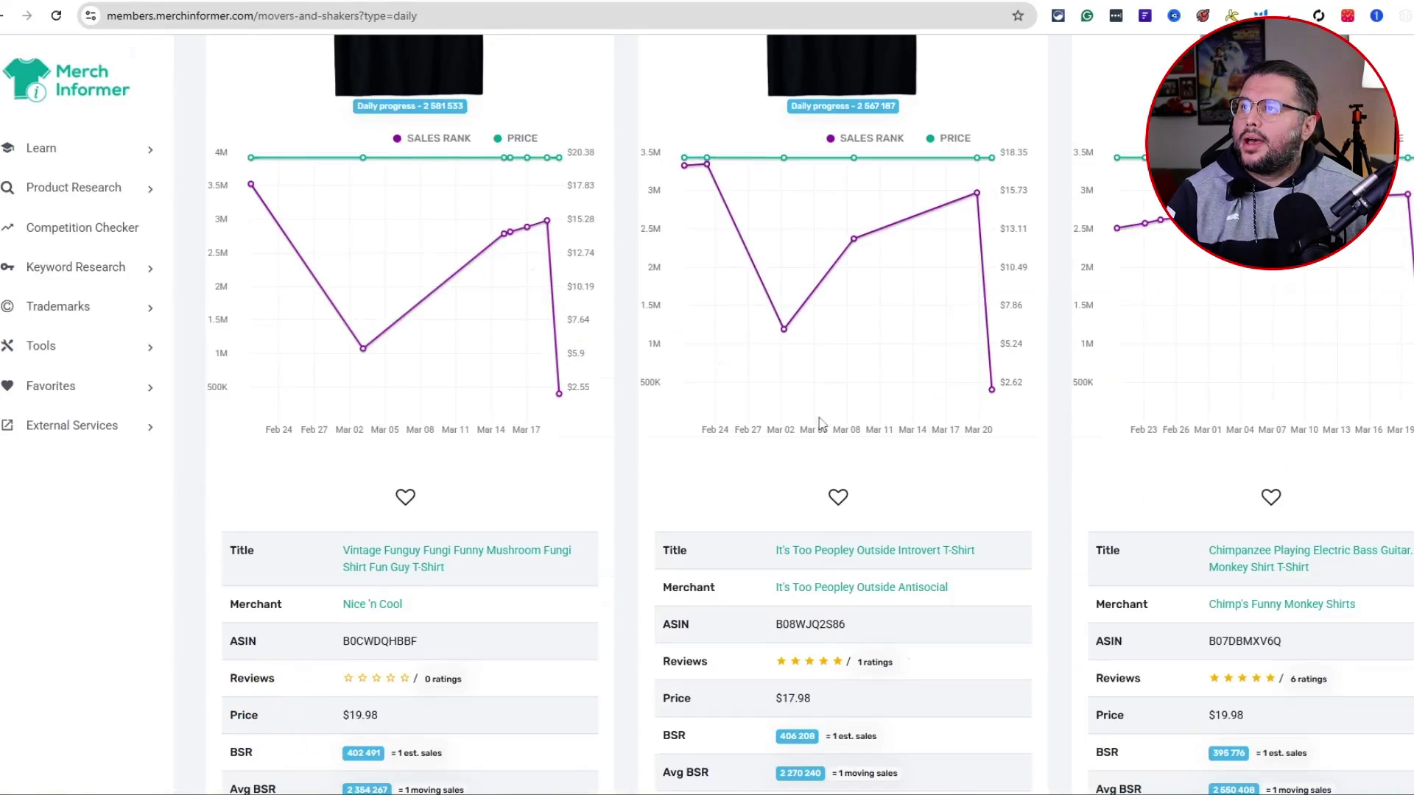
- Review the sales rank chart of the It's Too Peopley Outside shirt and select the word Introvert in its Amazon listing title
scroll(790, 416, "up", 3)
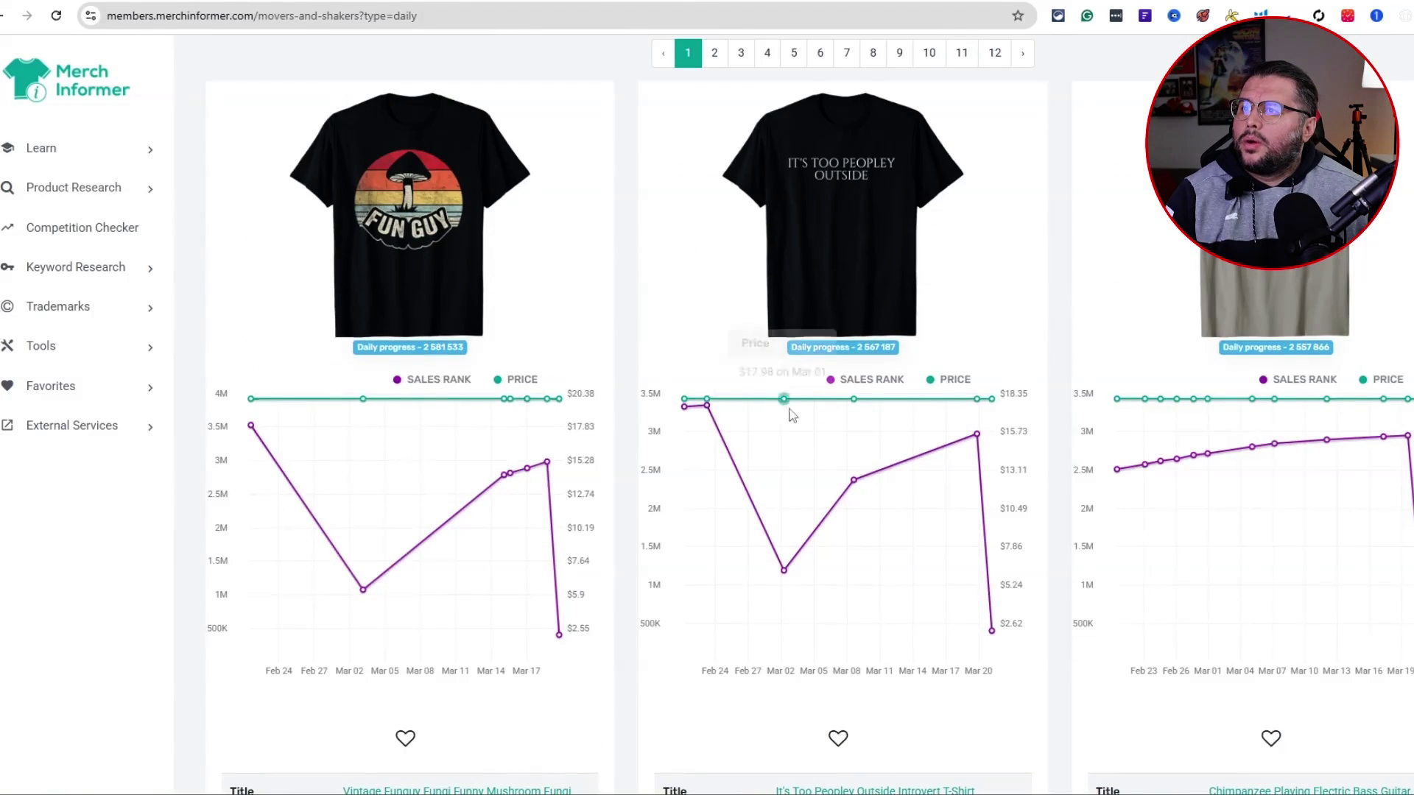
scroll(791, 416, "down", 2)
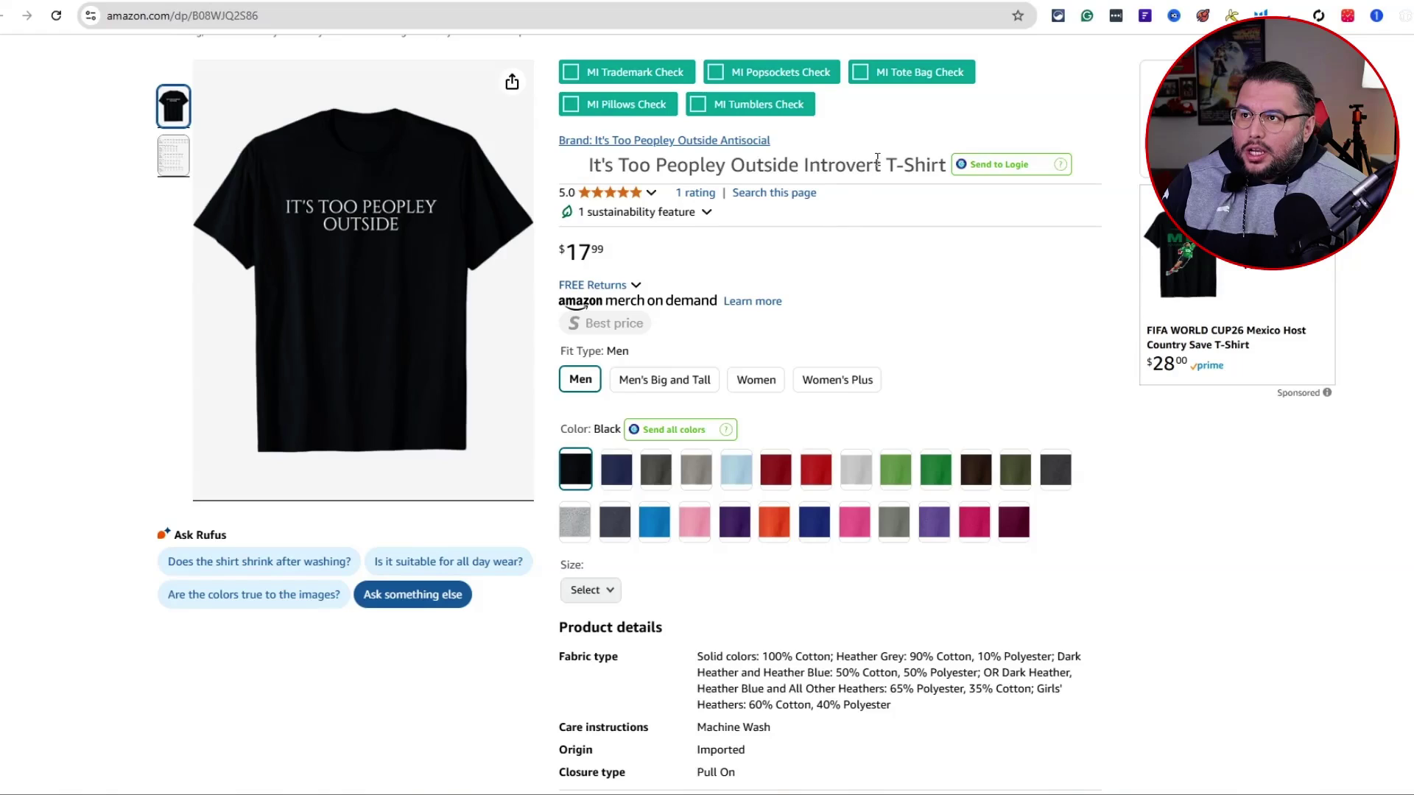
double_click(840, 167)
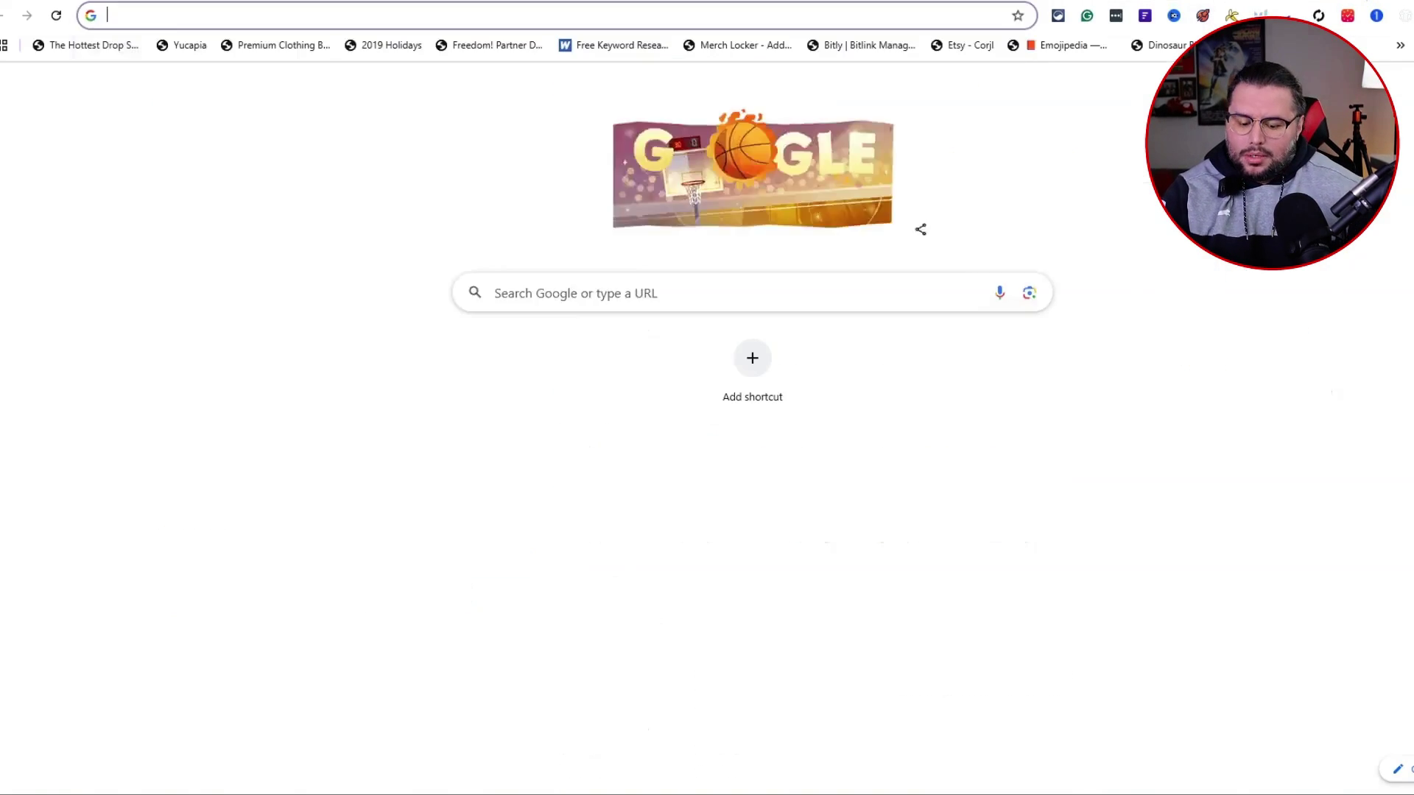
- Capture the It's Too Peopley Outside design as a screenshot and paste it into a new prompt in ChatGPT
type("ch")
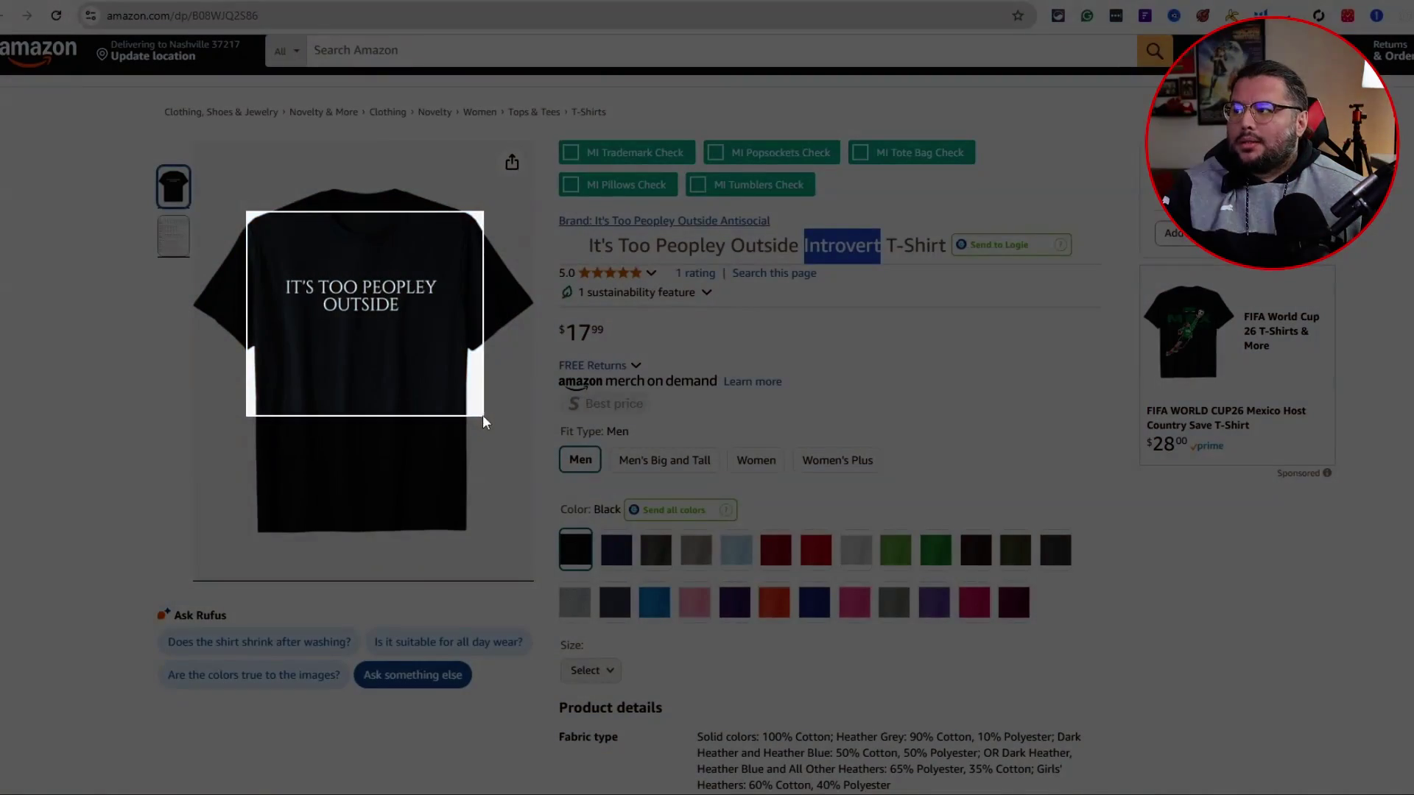
left_click_drag(483, 414, 484, 416)
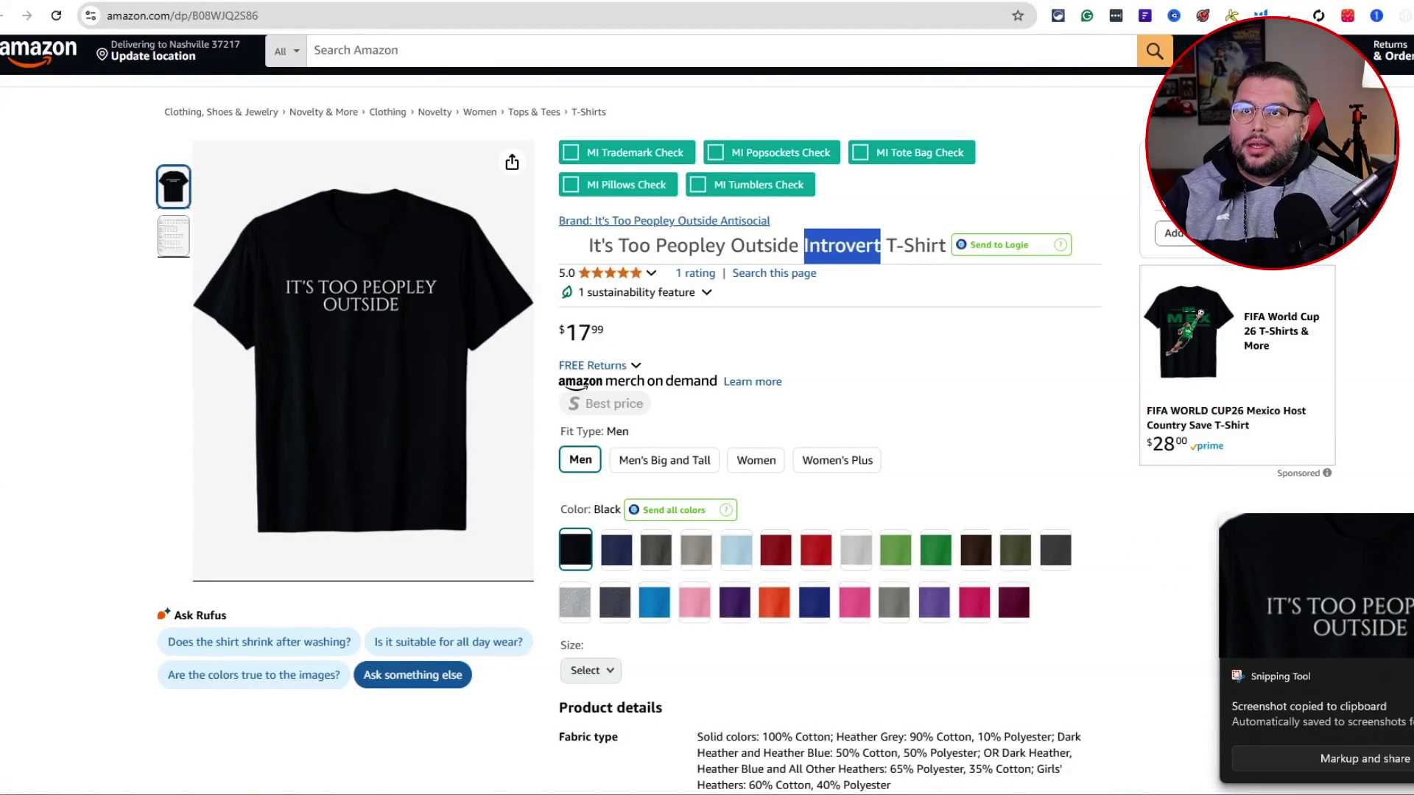
key("ctrl+Tab")
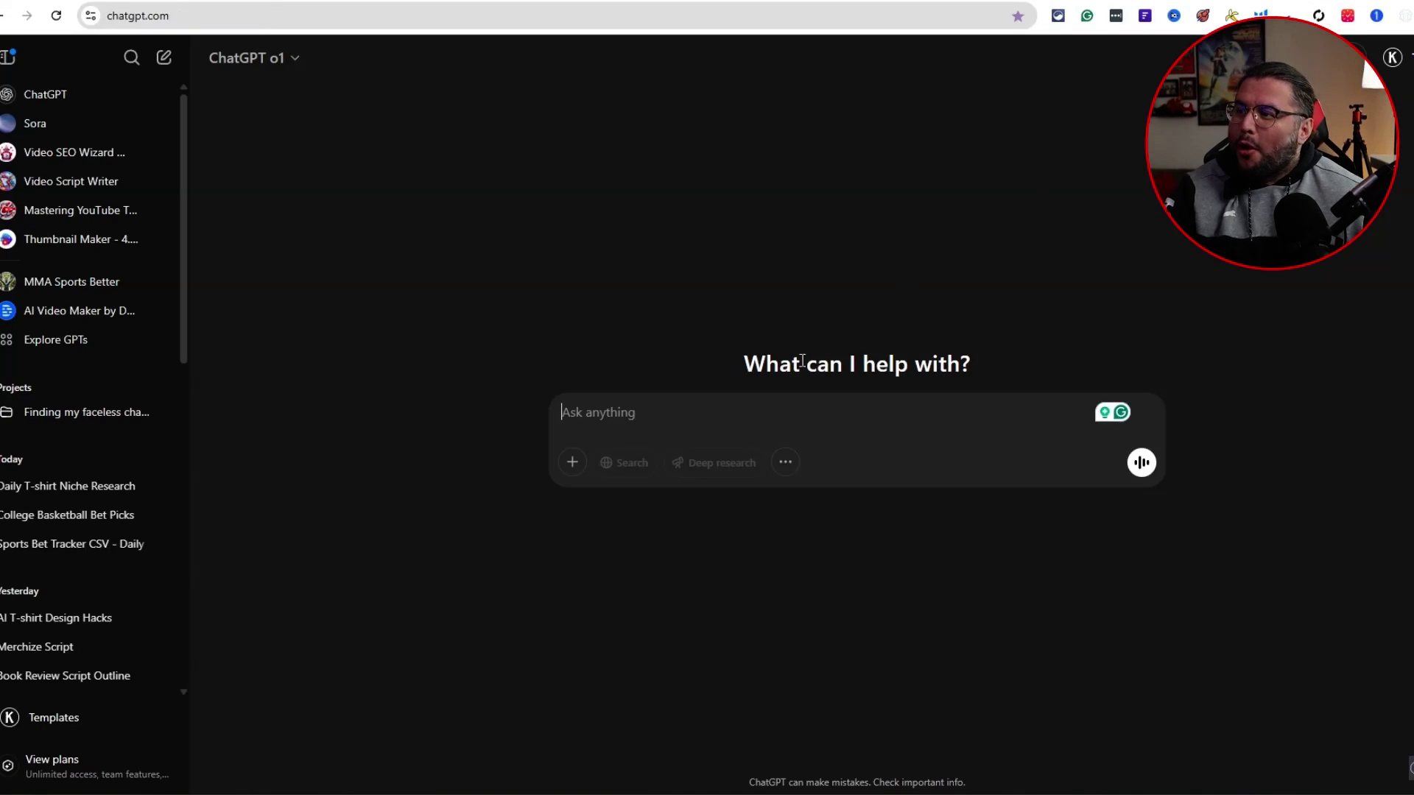
key("ctrl+v")
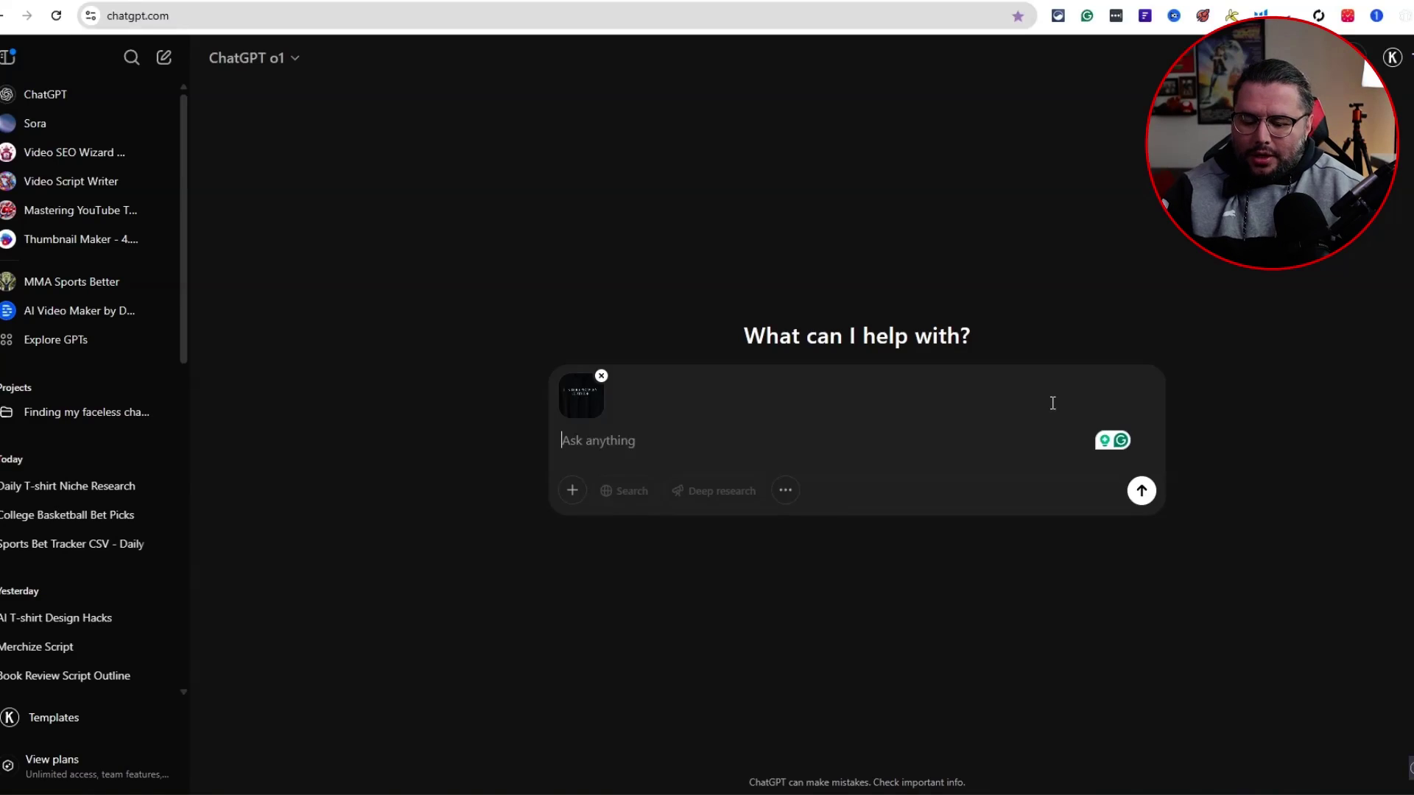
- Begin the prompt under the pasted image with "Give 5 design ideas that are similar to this designs -"
type("Give 5")
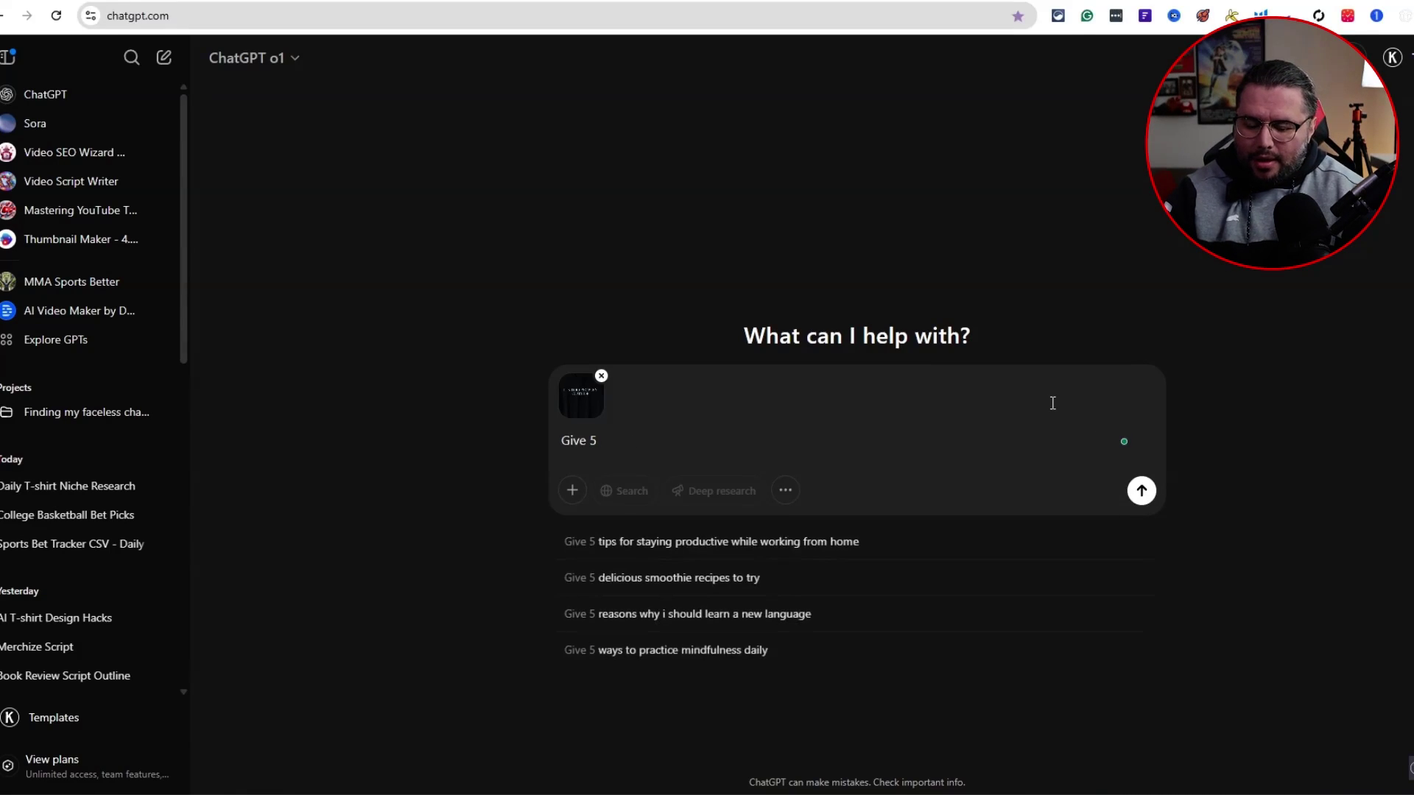
type(" design ide")
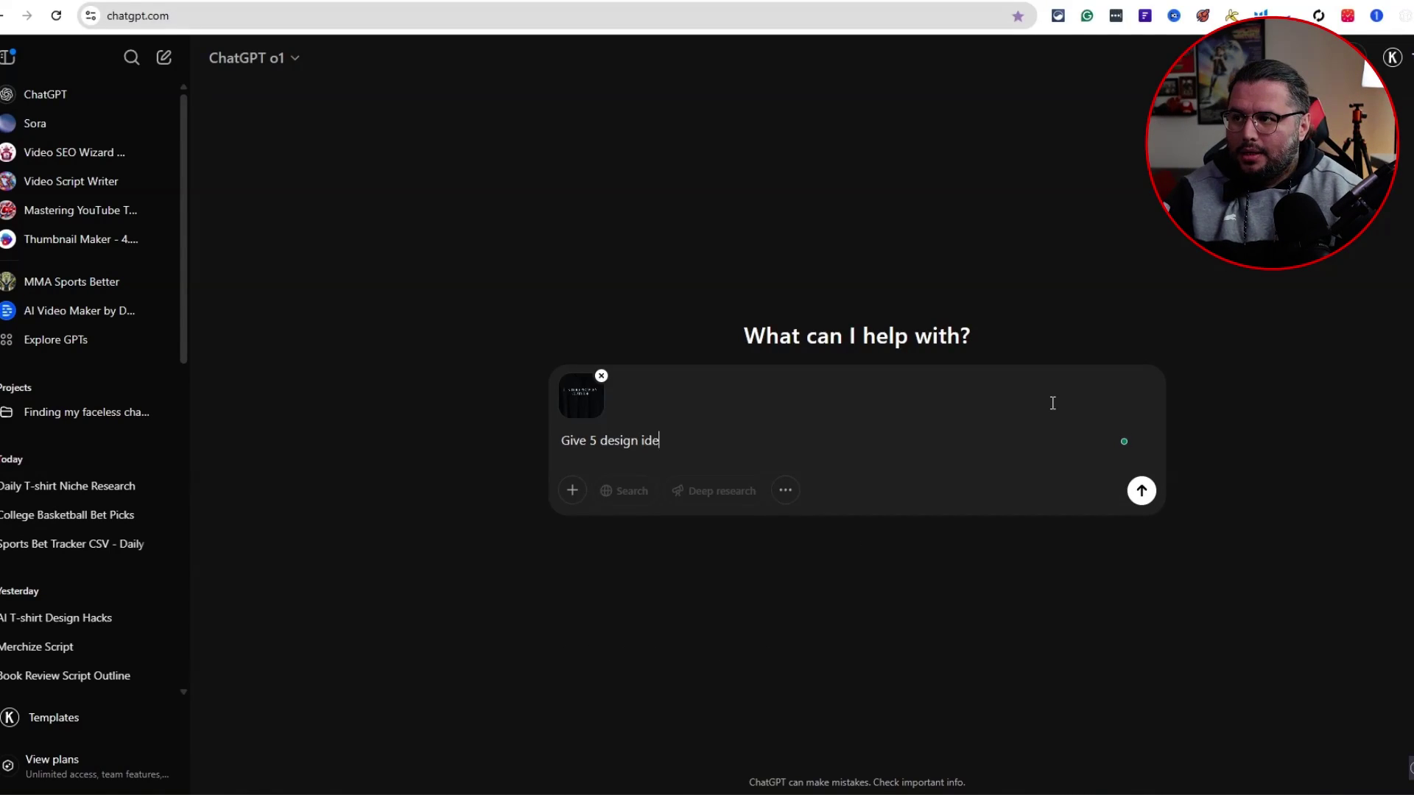
type("as that ar")
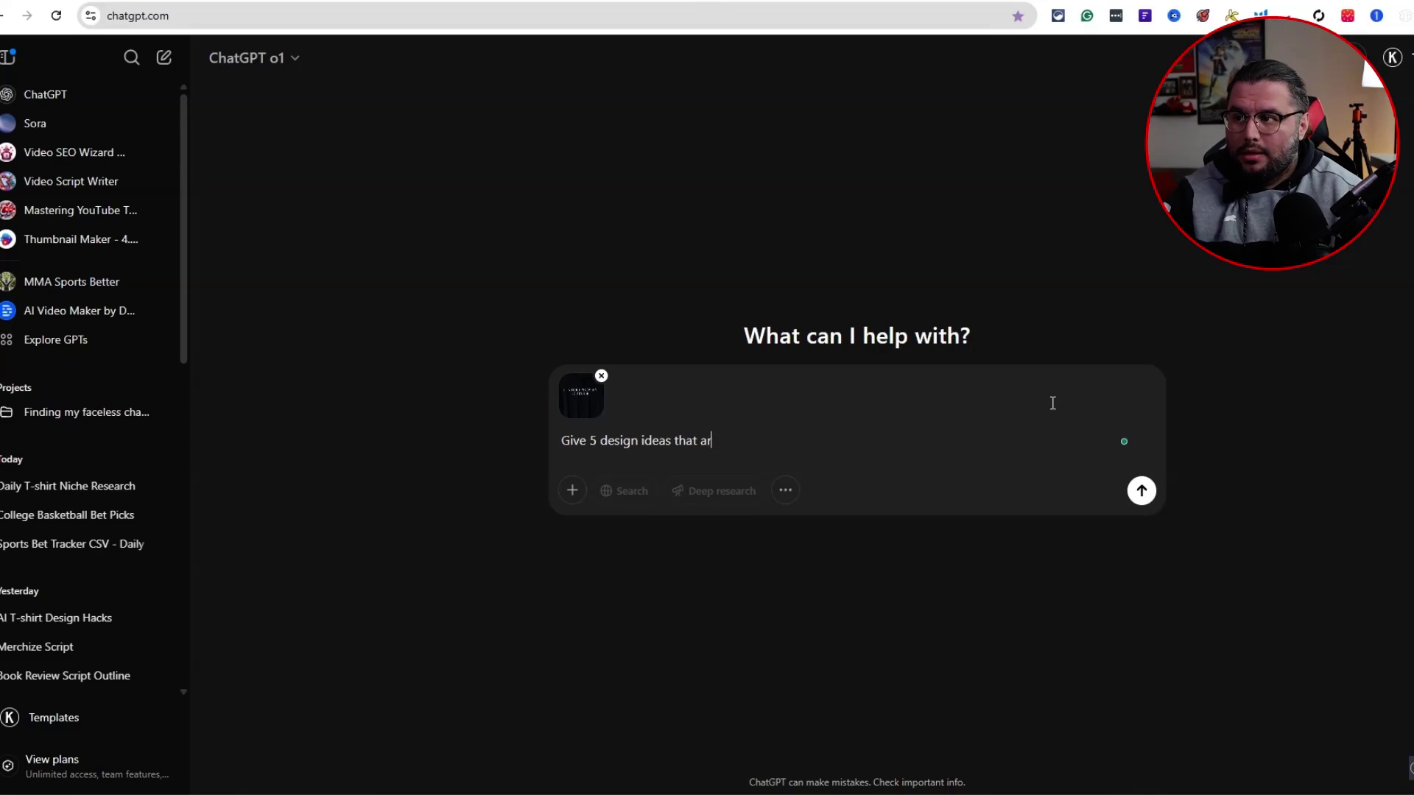
type("e similar ti t")
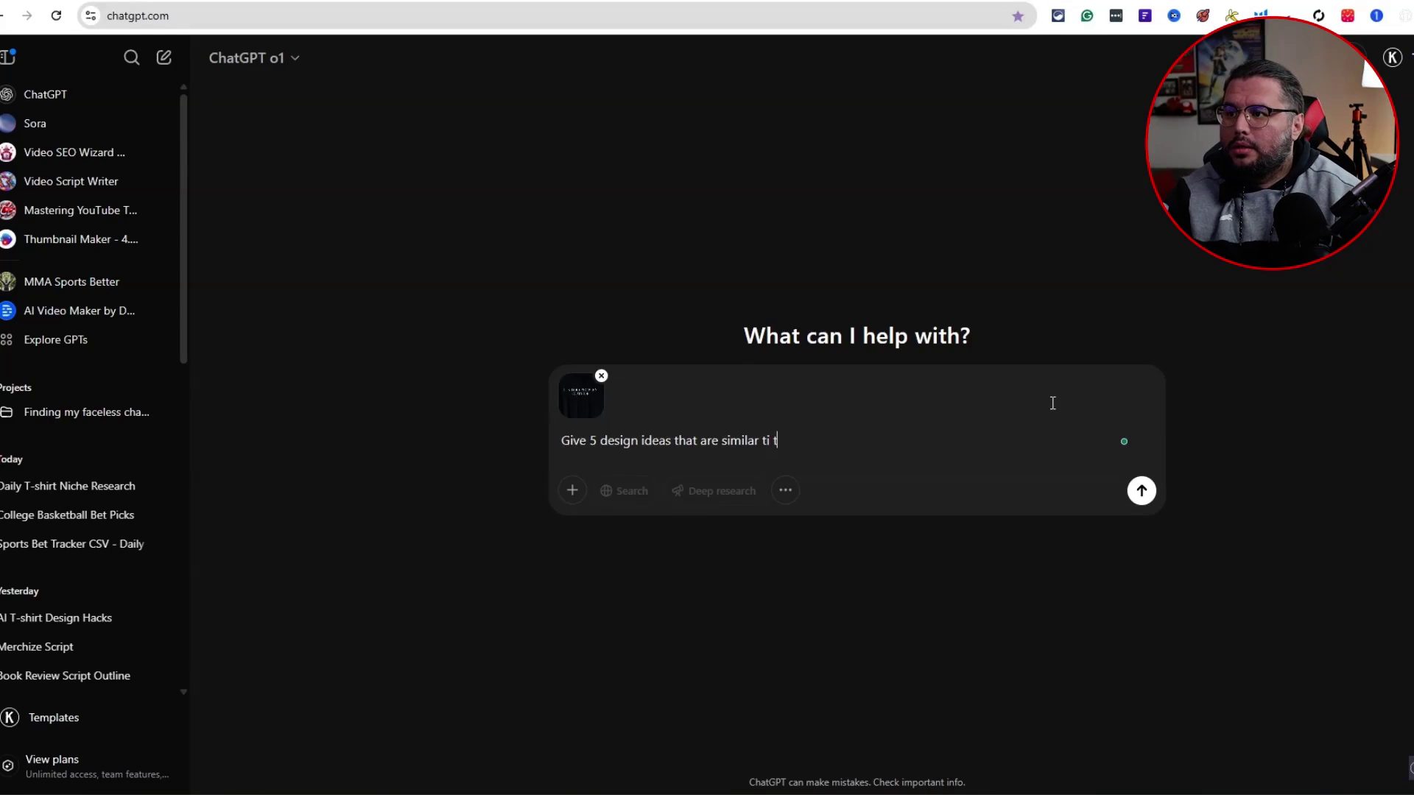
type("o this deisg")
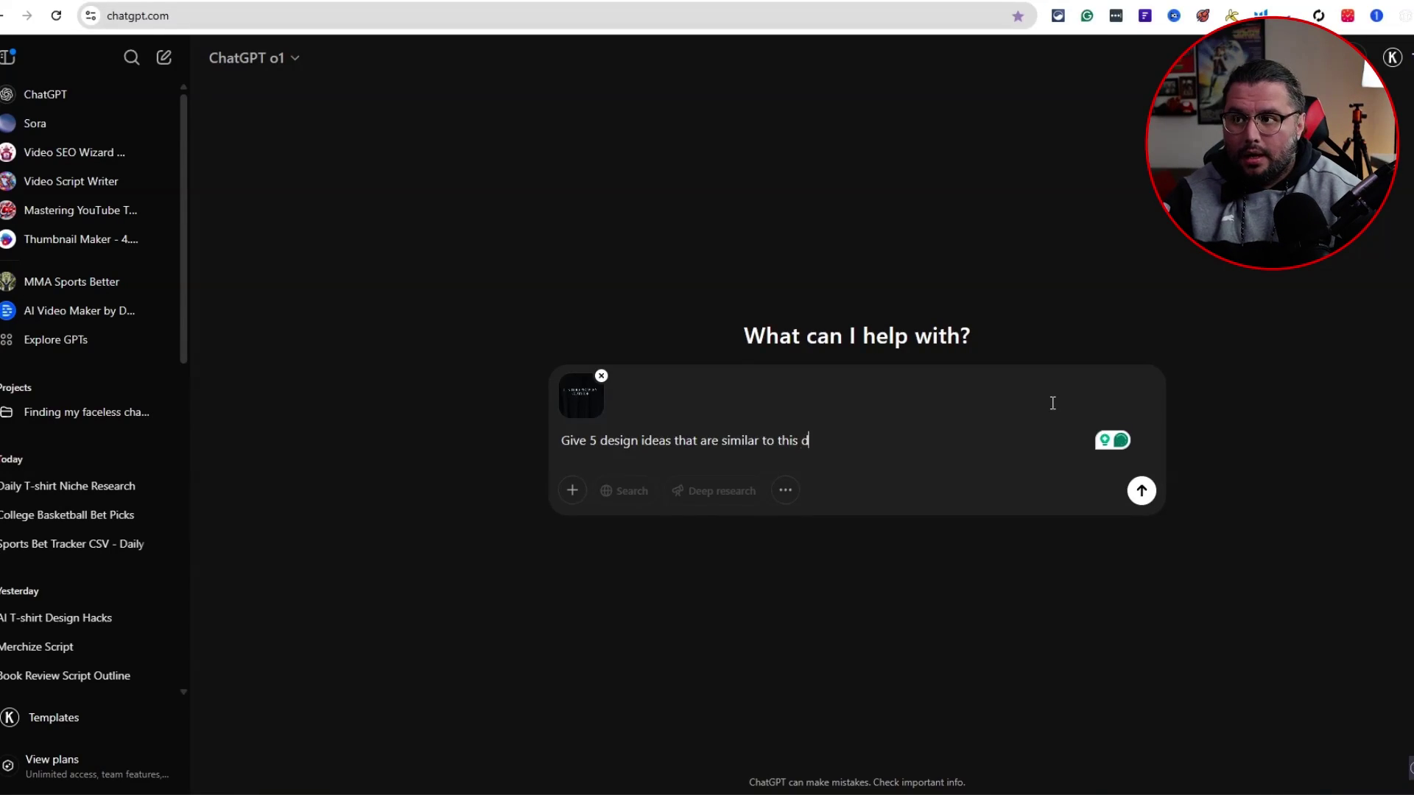
key("BackSpace")
key("BackSpace")
key("BackSpace")
type("signs -")
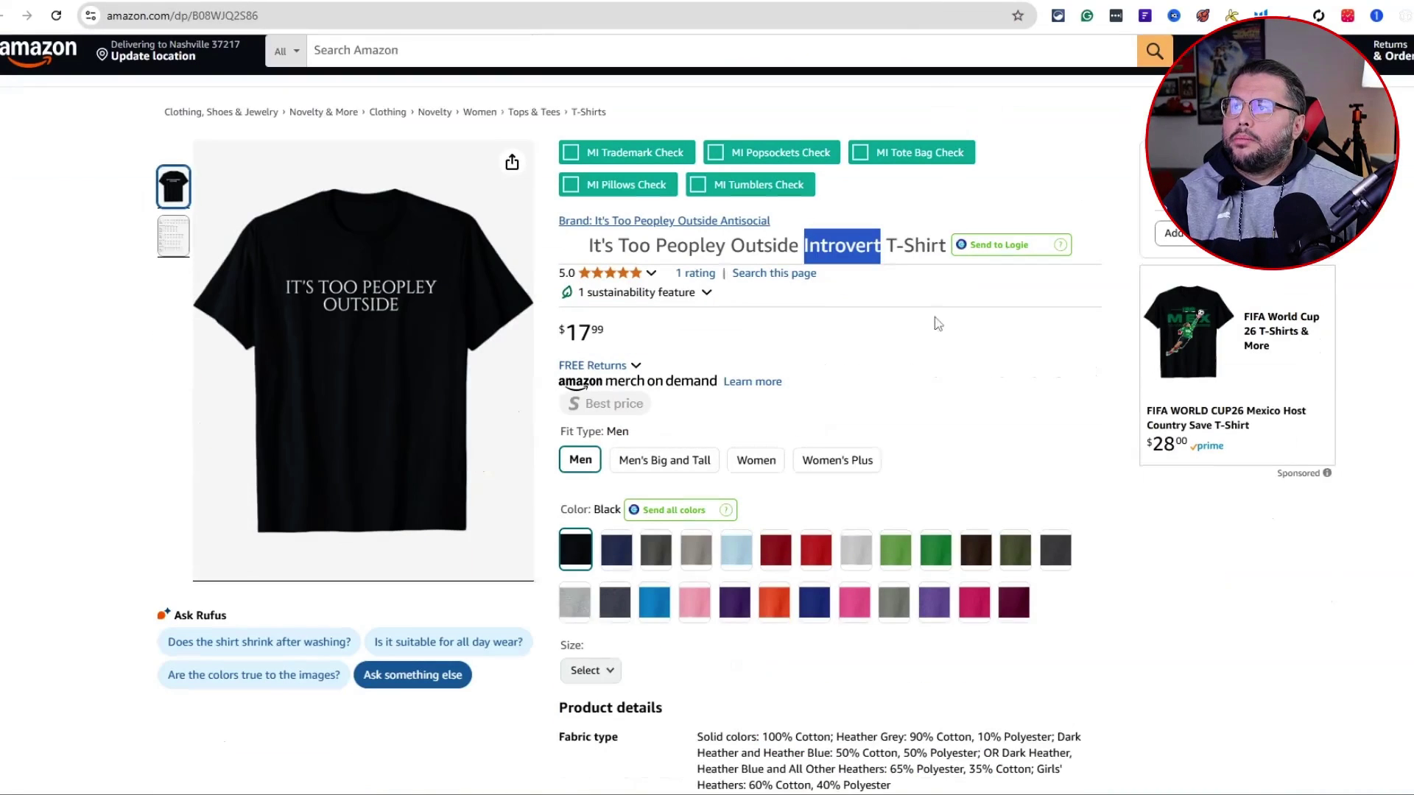
- Copy the word Introvert from the Amazon listing title and complete the ChatGPT prompt with "This is a funny Introvert saying"
right_click(836, 245)
left_click(861, 404)
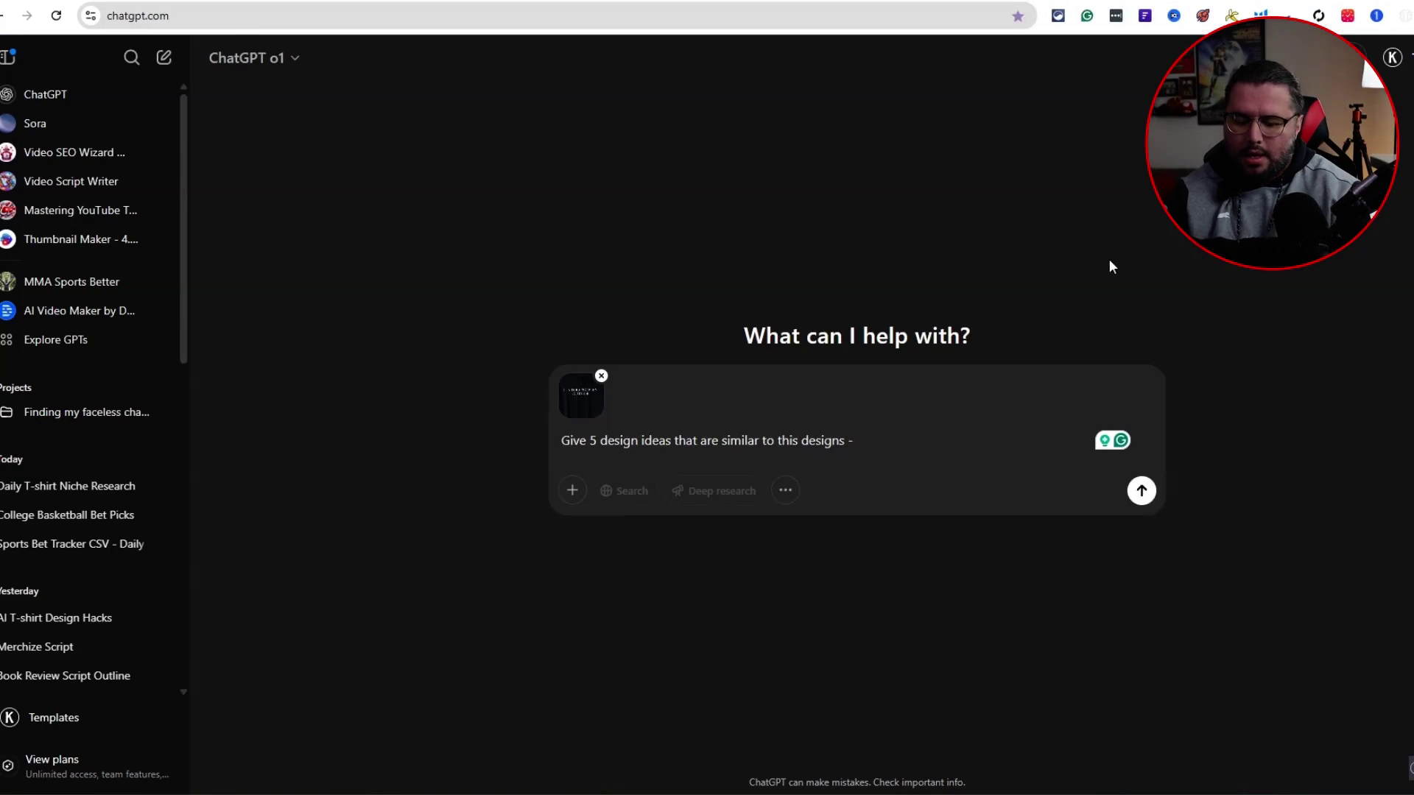
type("This ")
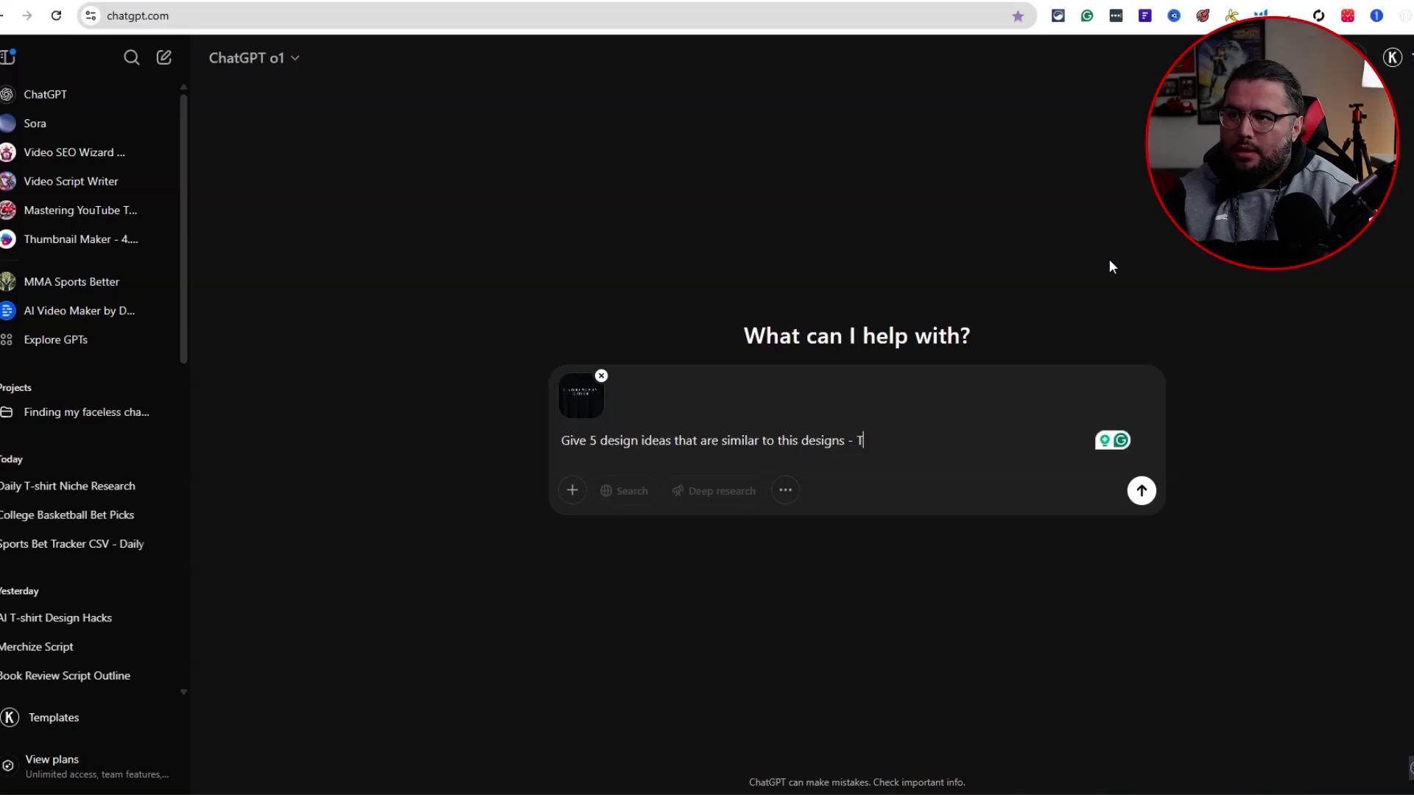
type("is a funny")
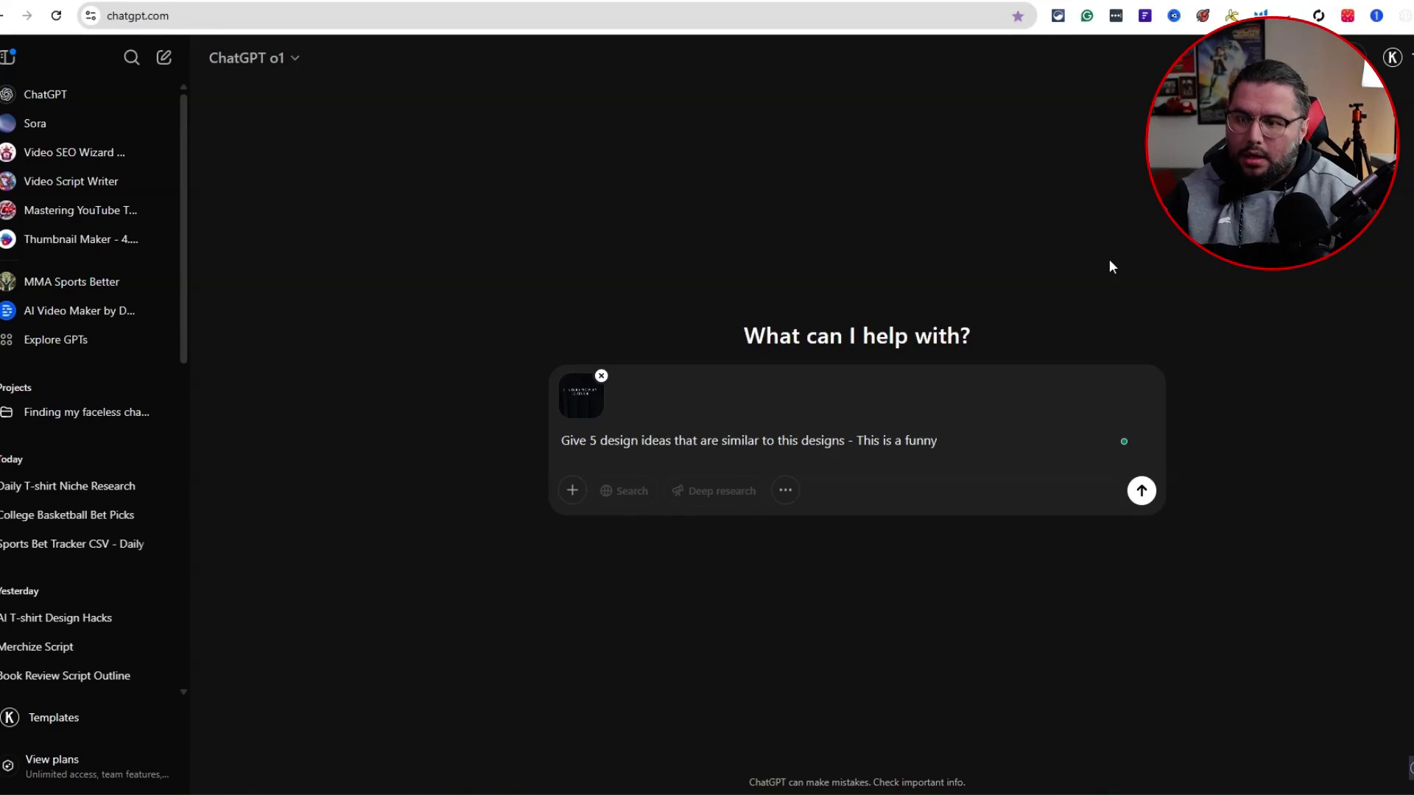
type("Introvert")
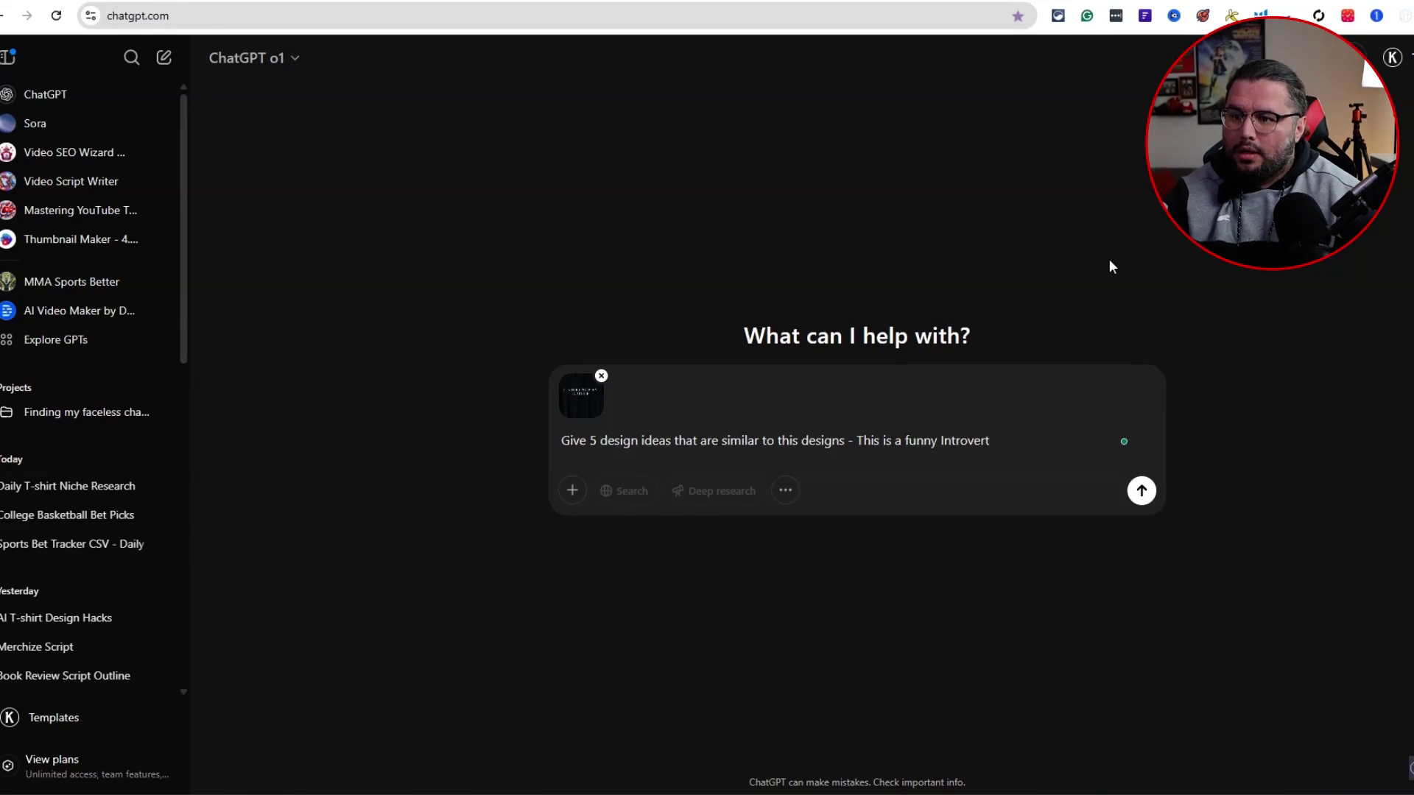
type("saying")
- Switch the model to ChatGPT 4.5, correct "designs" to "design" in the prompt, and submit it
left_click(254, 57)
left_click(435, 101)
left_click(843, 441)
key("BackSpace")
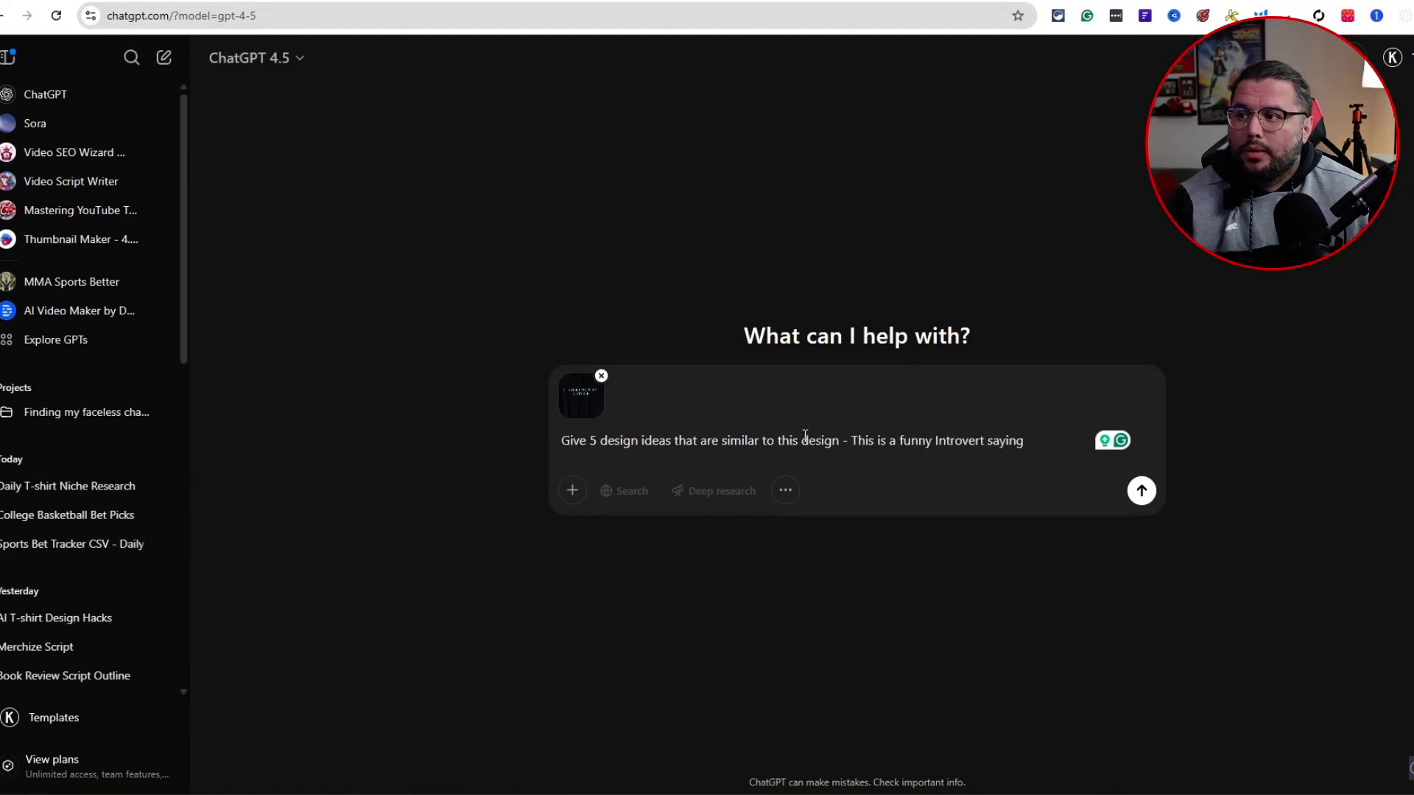
left_click(1141, 490)
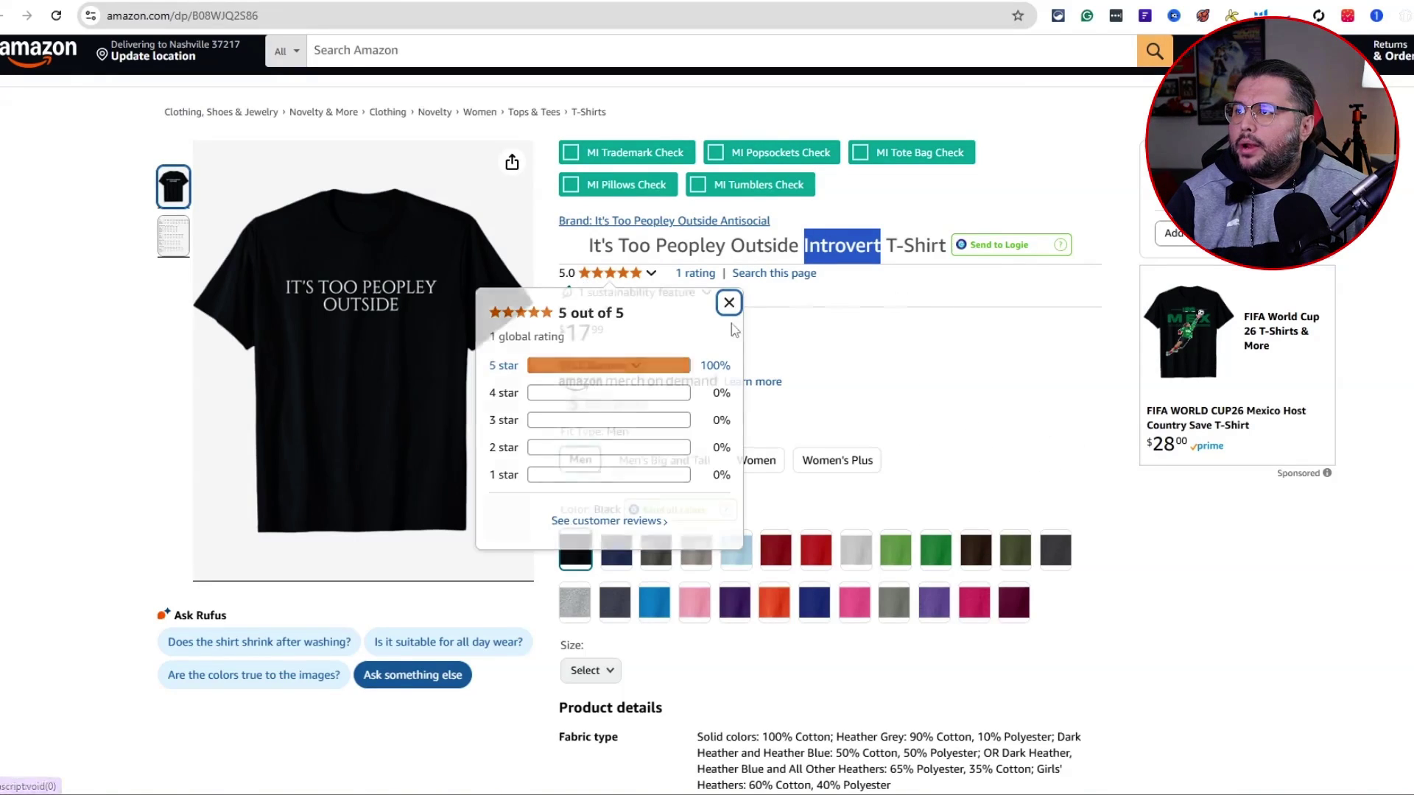
- Find the Date First Available in the product details of the It's Too Peopley Outside listing on Amazon
scroll(739, 360, "down", 5)
scroll(738, 361, "down", 20)
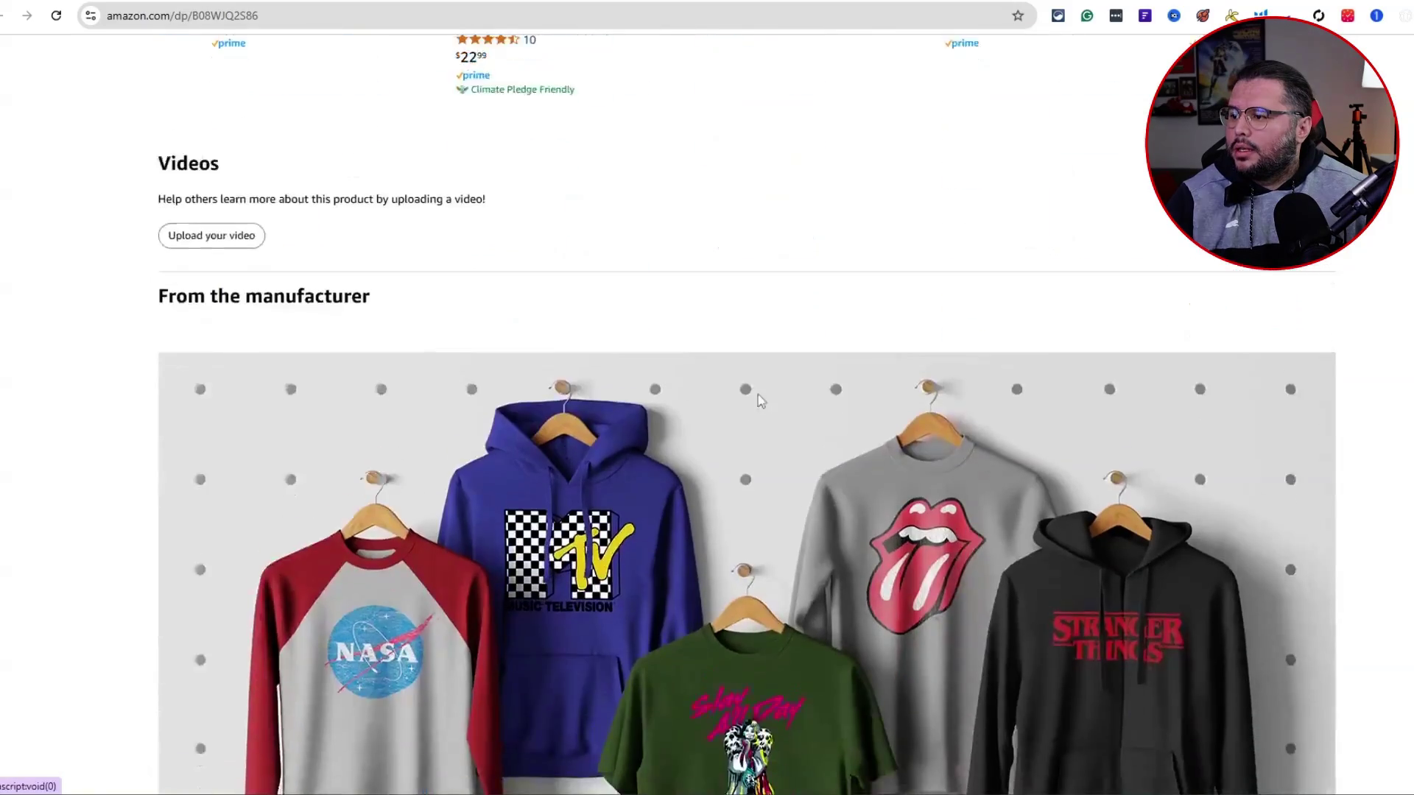
scroll(766, 477, "down", 12)
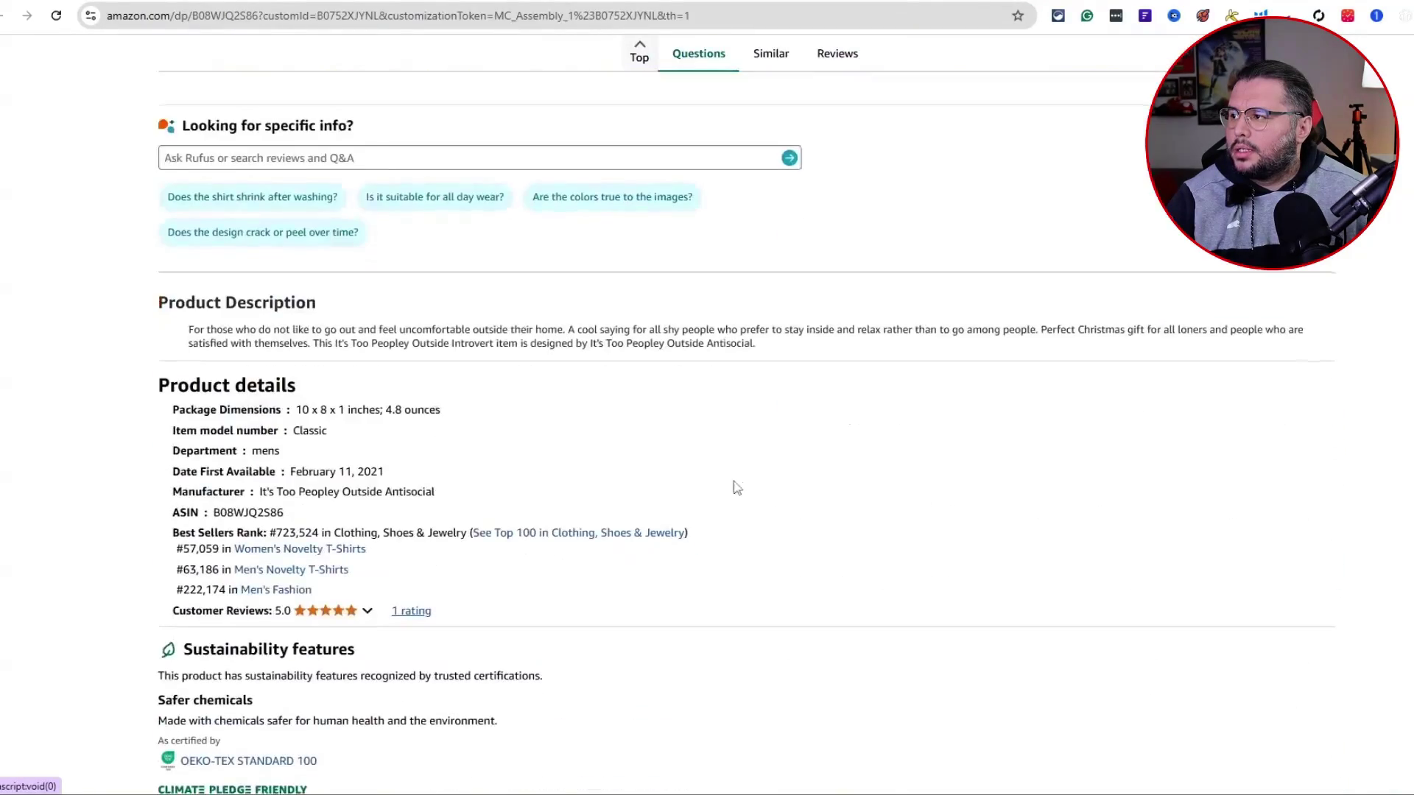
scroll(381, 473, "down", 1)
double_click(369, 391)
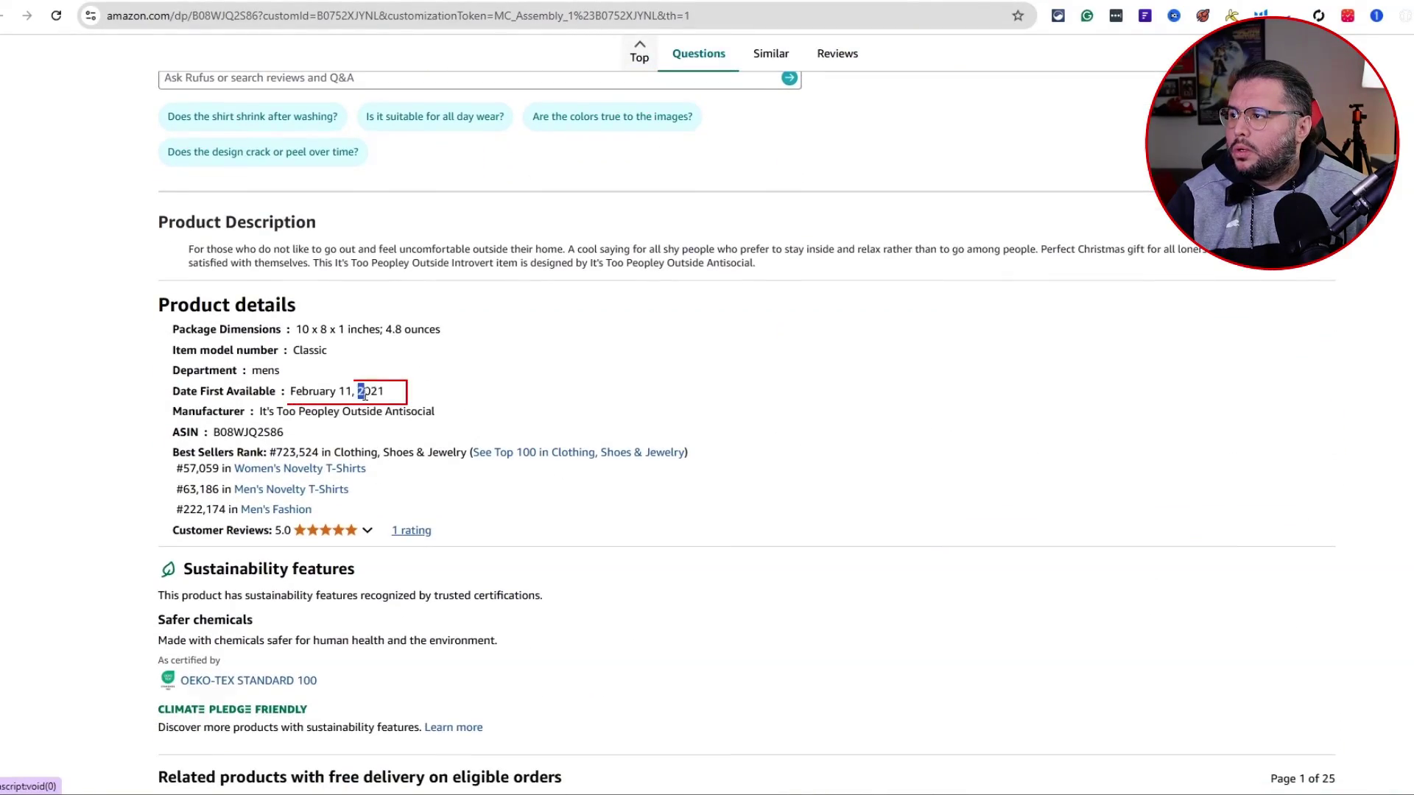
- Show the all-time sales rank and price history of the shirt in the Helium 10 chart
scroll(726, 577, "up", 20)
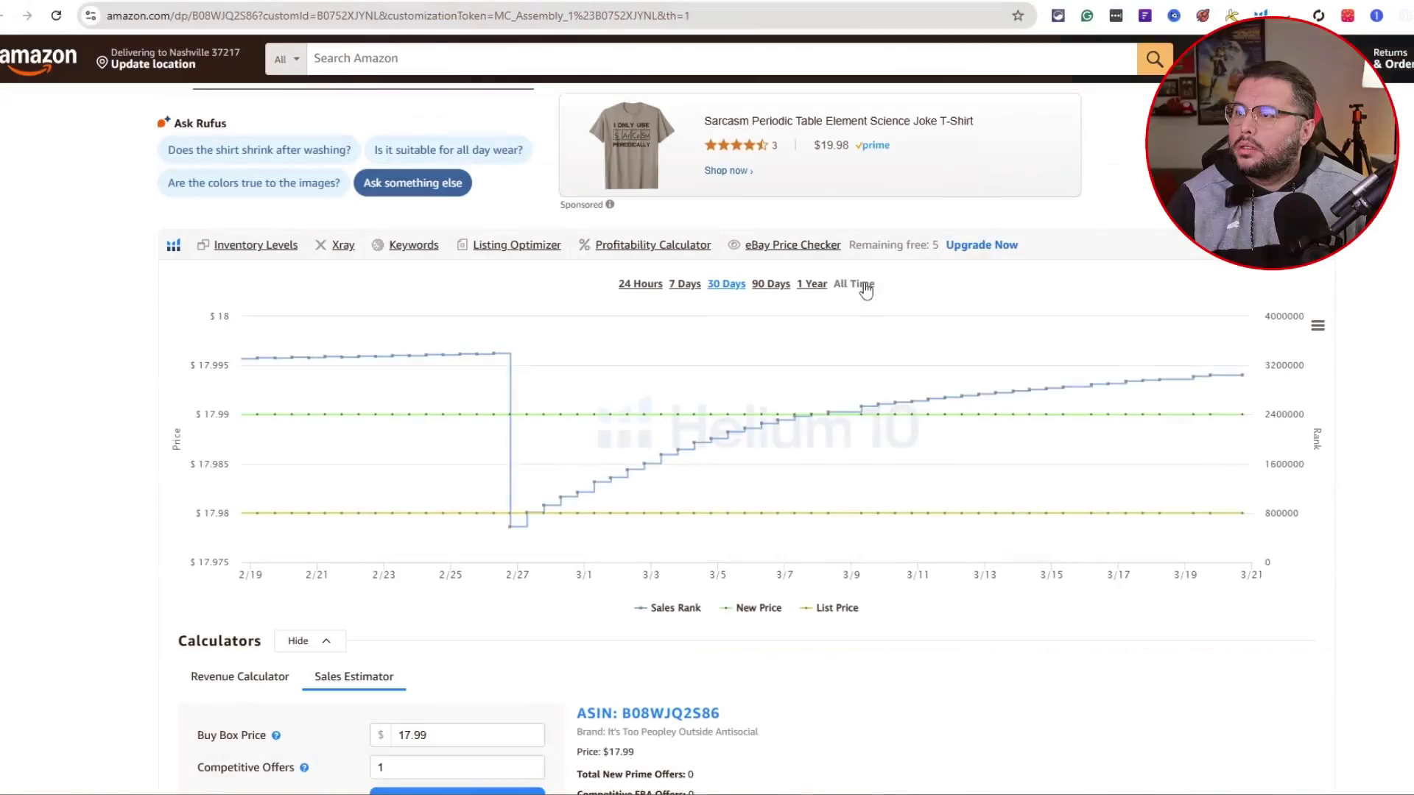
left_click(865, 286)
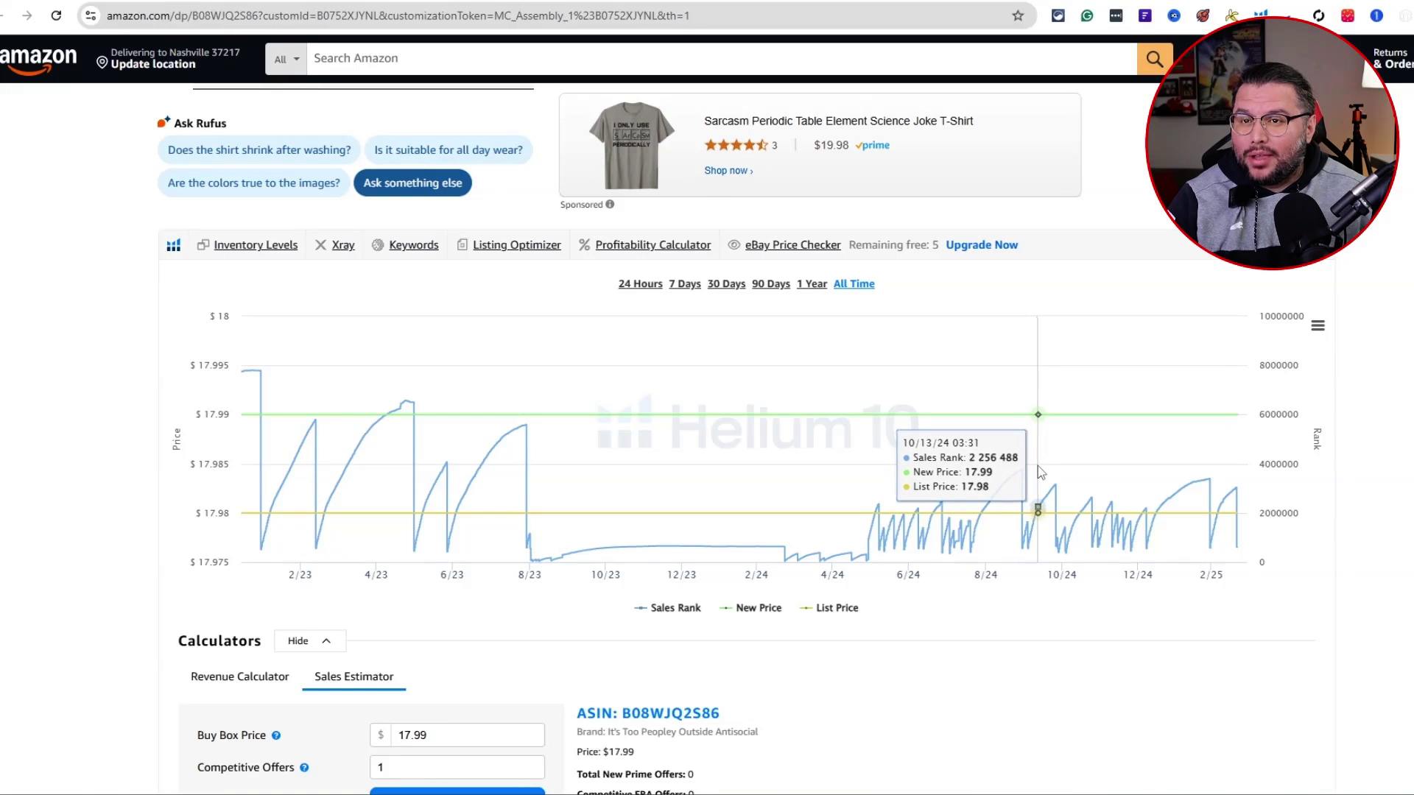
scroll(1041, 472, "down", 1)
- Run the MI Trademark Check on the listing and look up the title phrase "It's Too Peopley Outside" on Google
scroll(1097, 441, "up", 6)
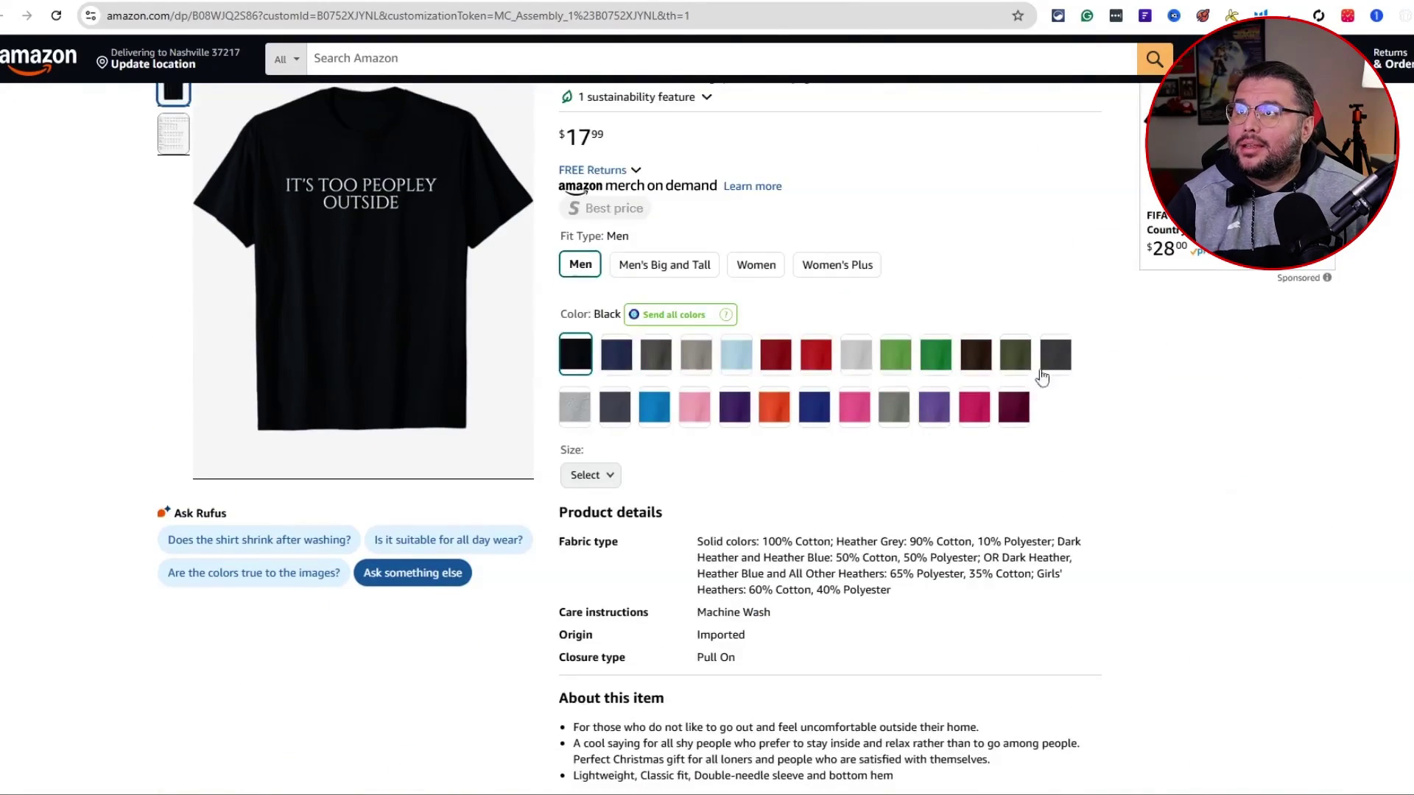
scroll(641, 287, "up", 4)
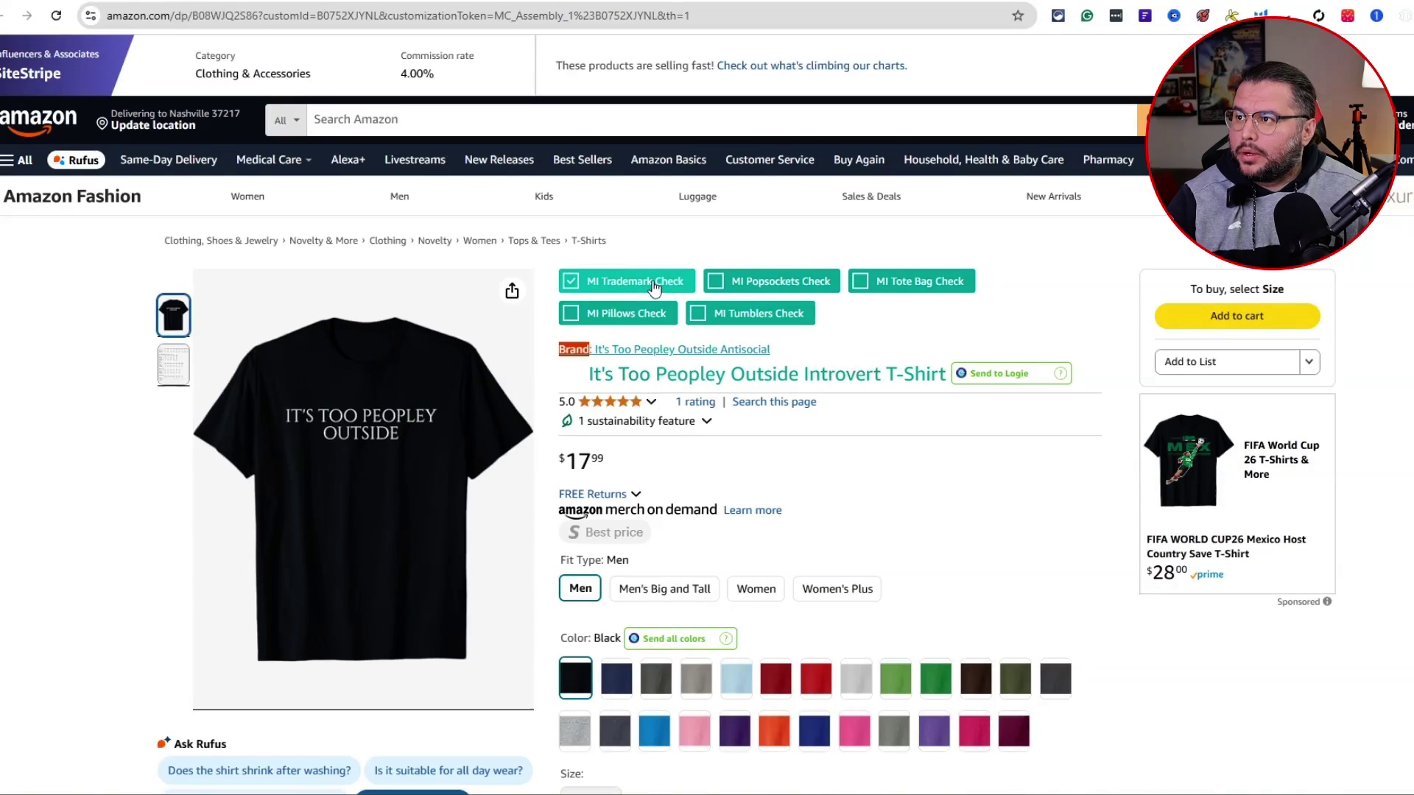
left_click_drag(587, 382, 800, 377)
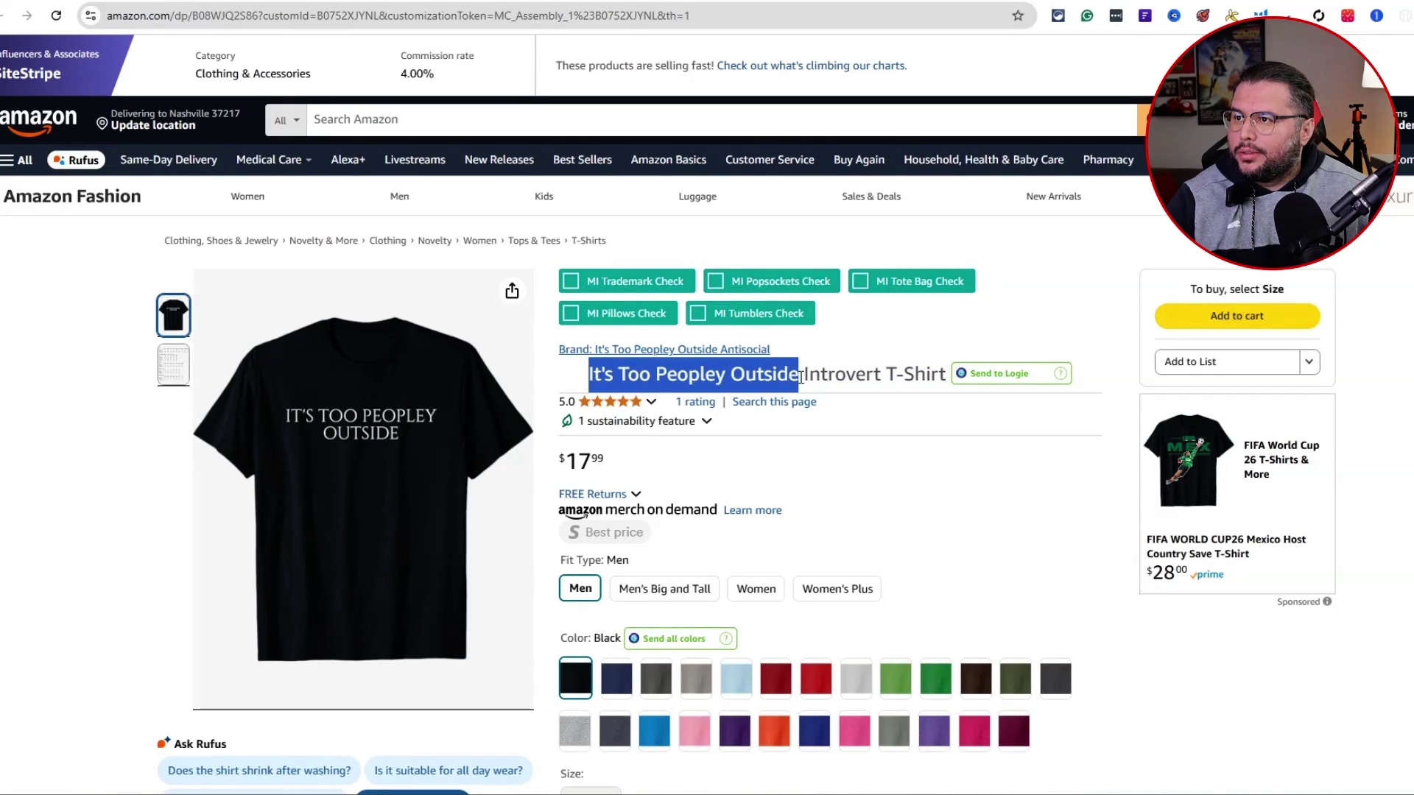
right_click(800, 377)
left_click(868, 437)
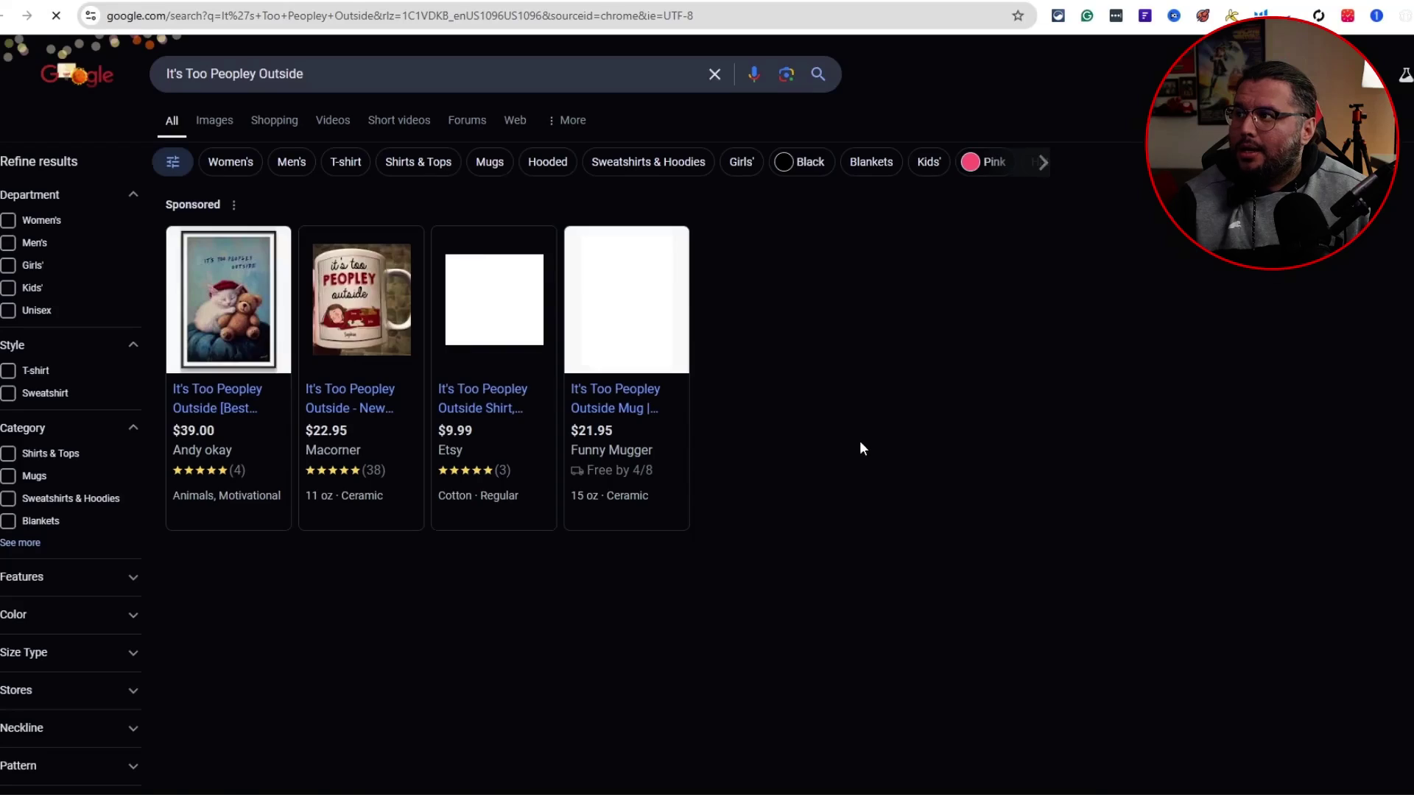
scroll(797, 354, "down", 4)
scroll(963, 352, "up", 4)
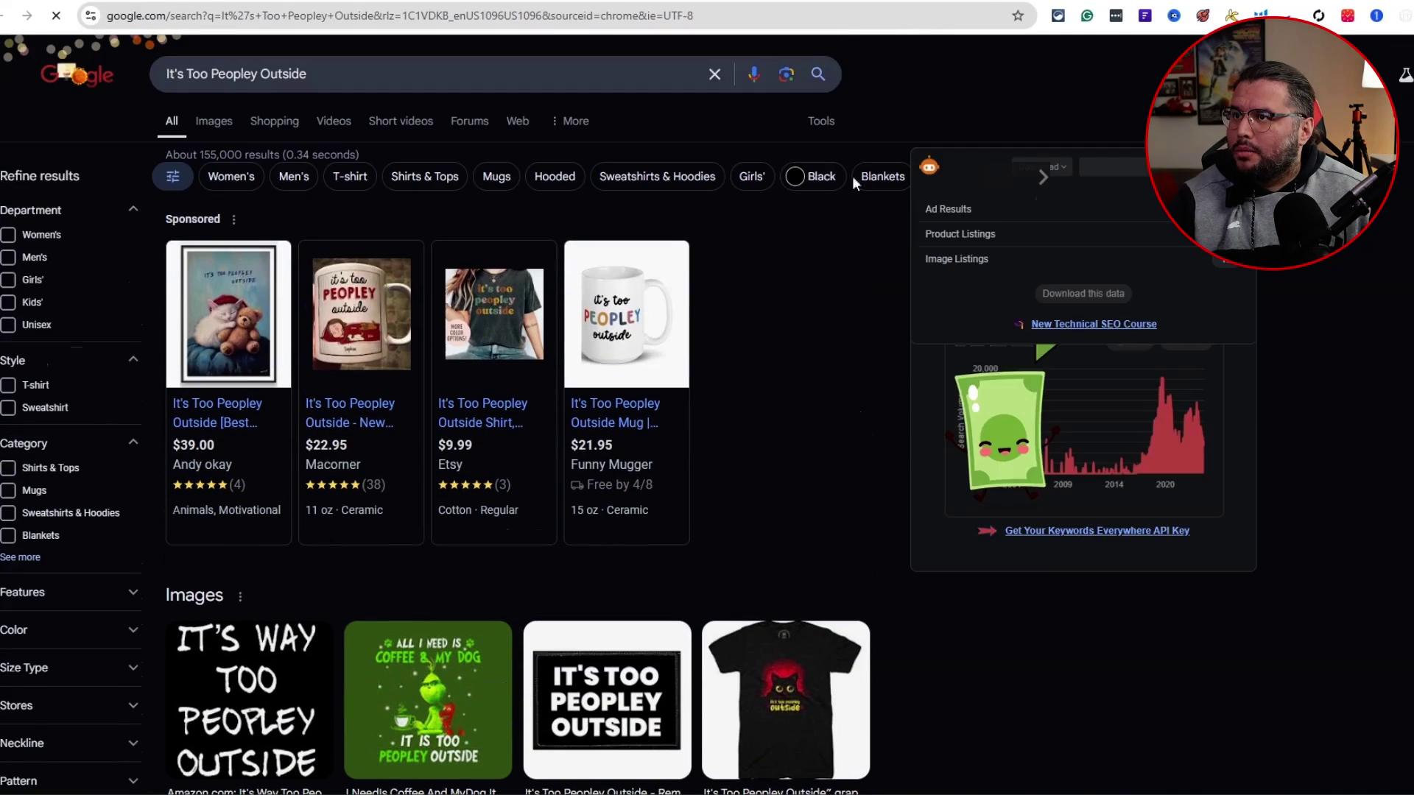
key("ctrl+w")
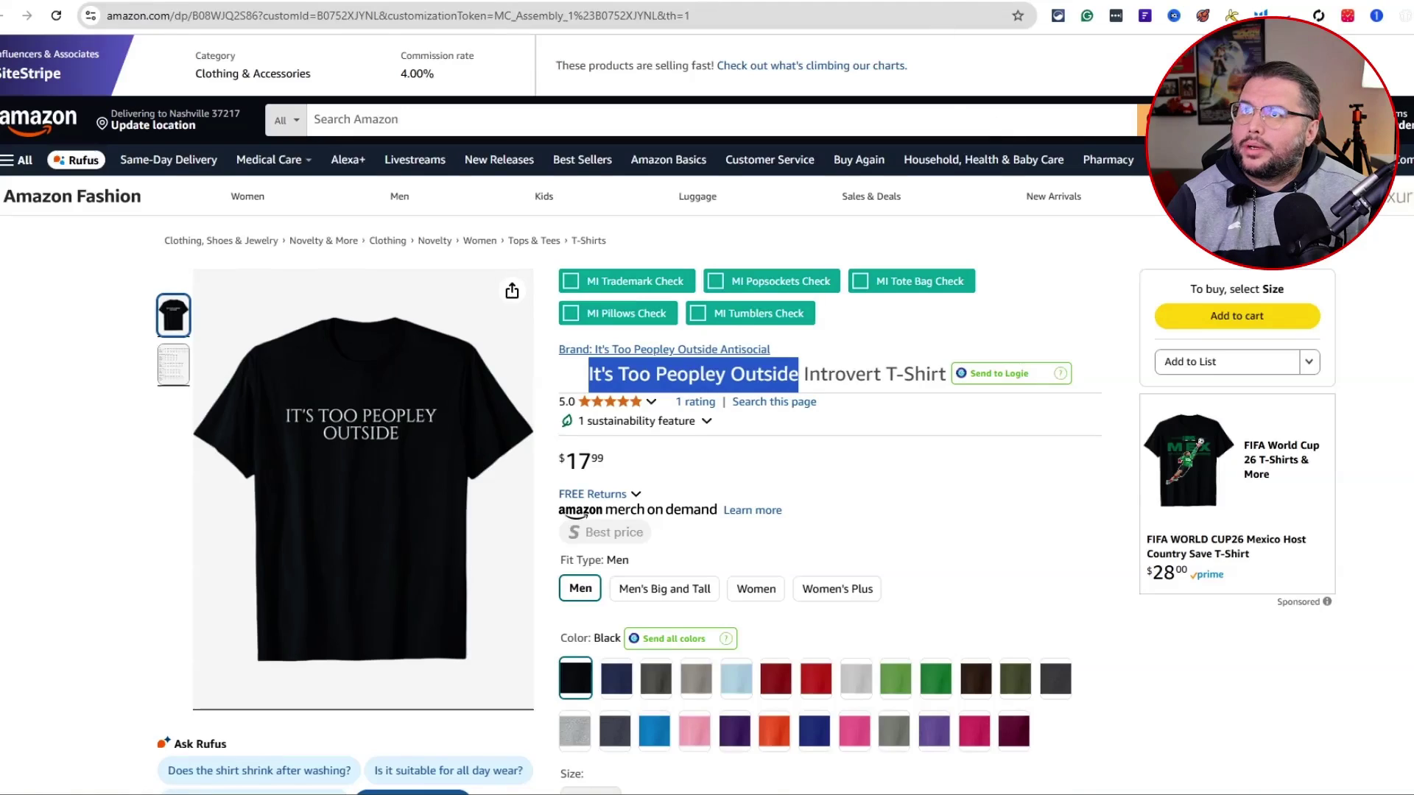
- Switch to ChatGPT and review the five introvert-themed T-shirt design ideas in its reply
key("ctrl+shift+Tab")
scroll(1076, 471, "down", 2)
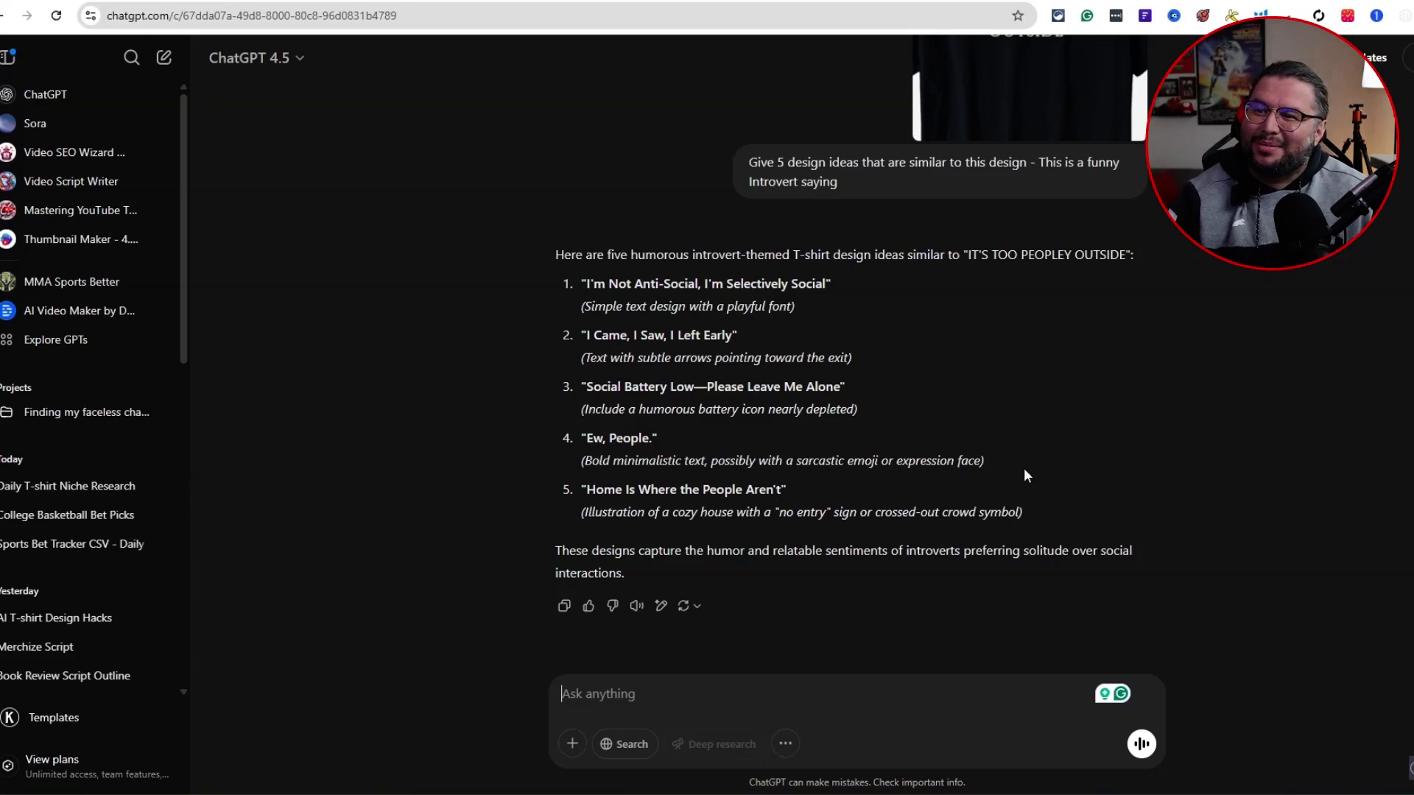
left_click_drag(969, 507, 620, 289)
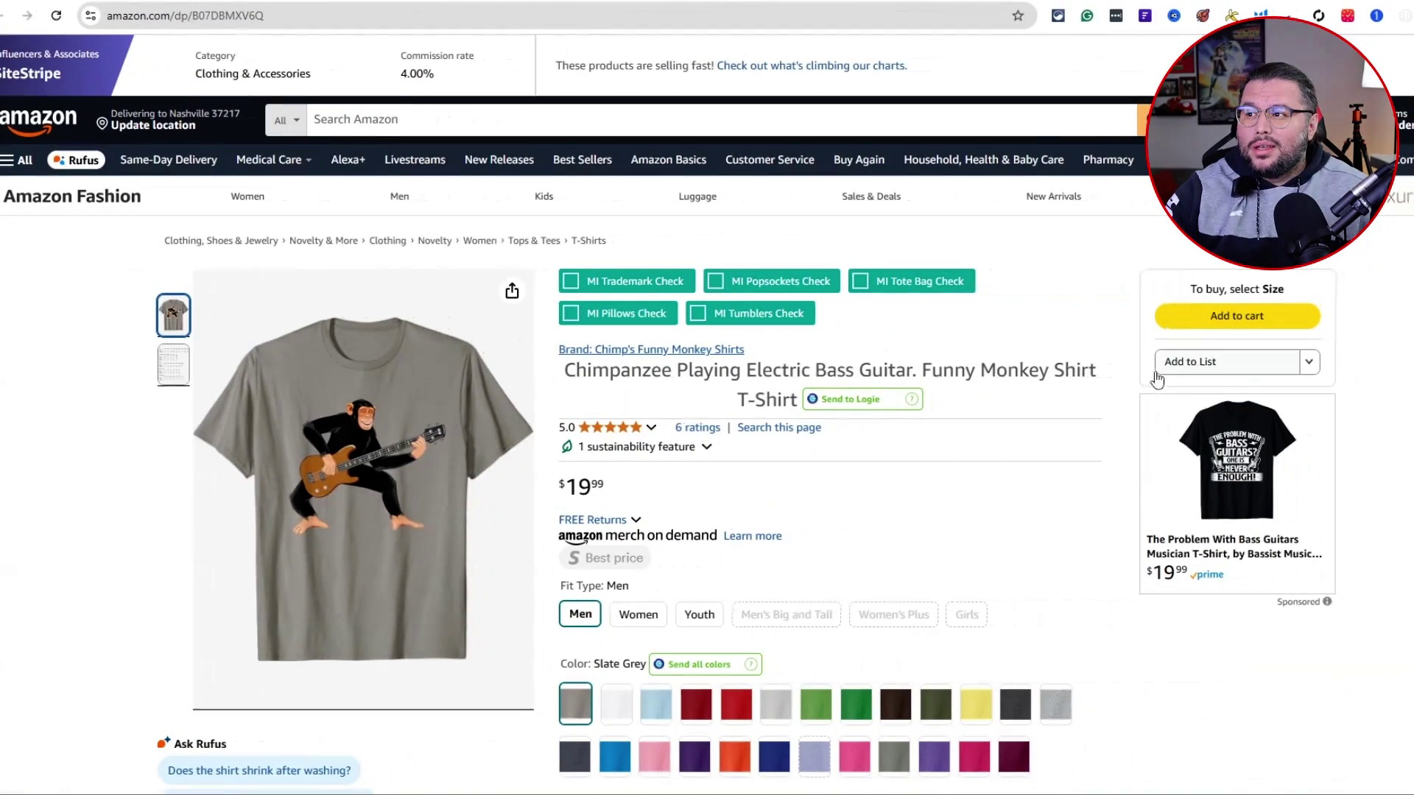
- Look over the Chimpanzee Playing Electric Bass Guitar shirt listing on Amazon, from its title down to its product details
scroll(1153, 374, "down", 4)
scroll(1154, 374, "up", 3)
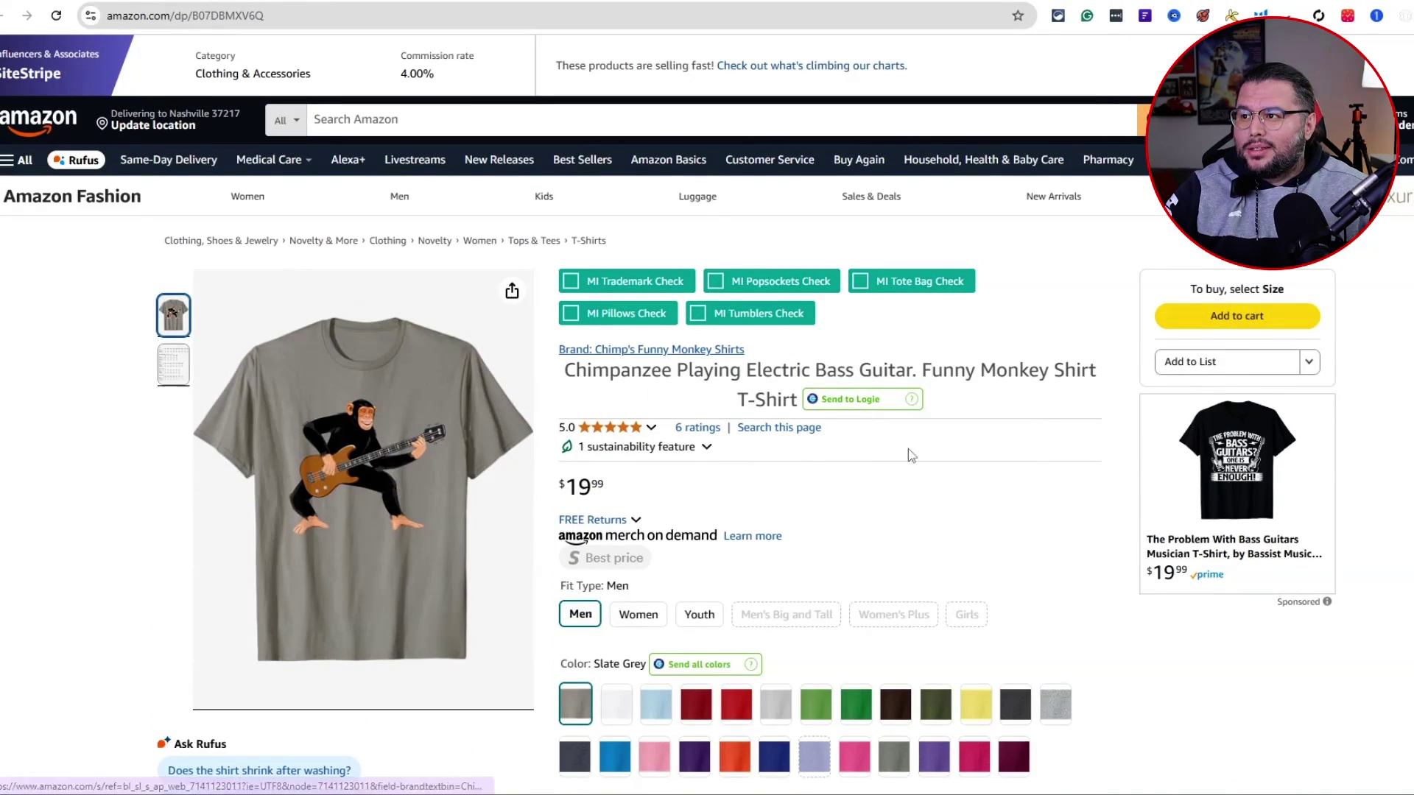
scroll(925, 451, "down", 1)
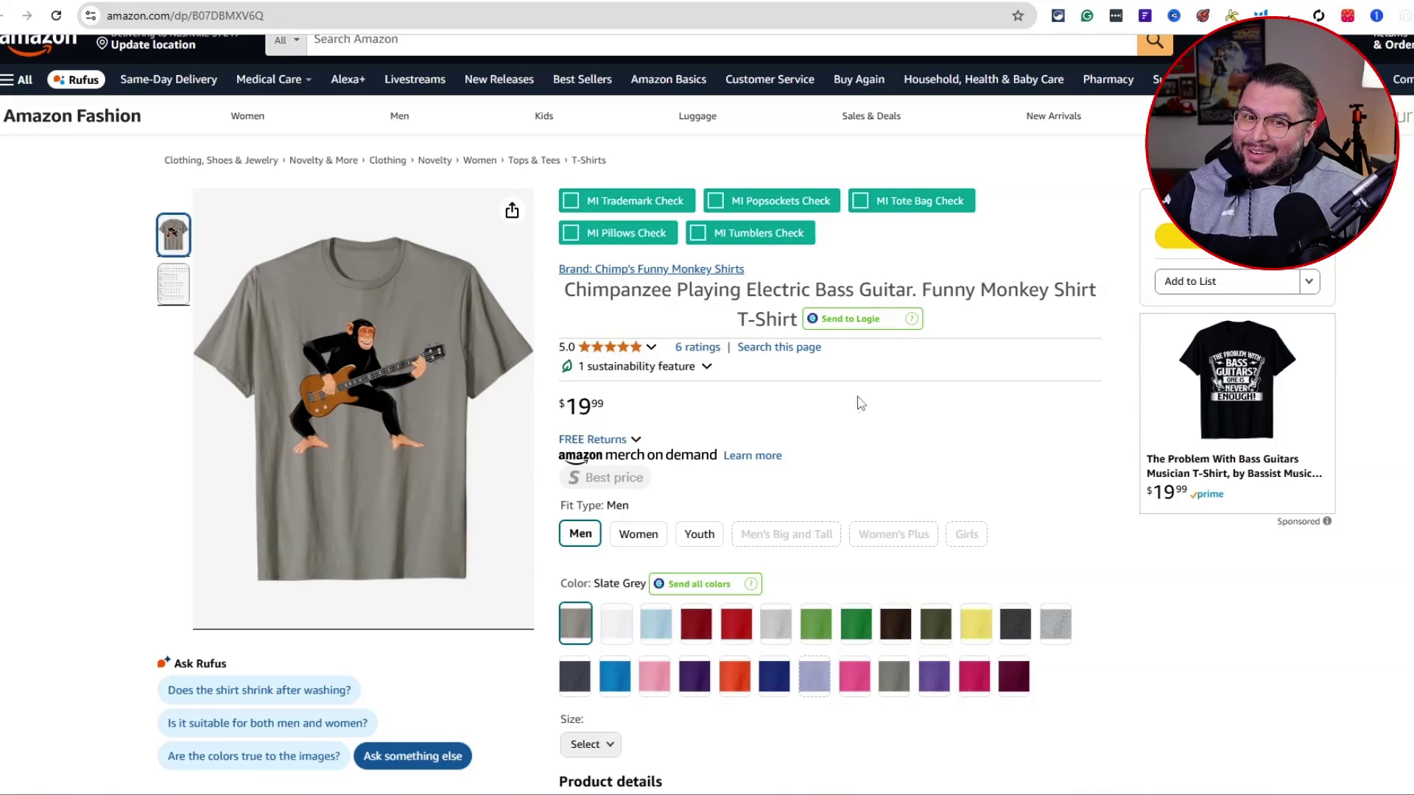
scroll(955, 420, "down", 3)
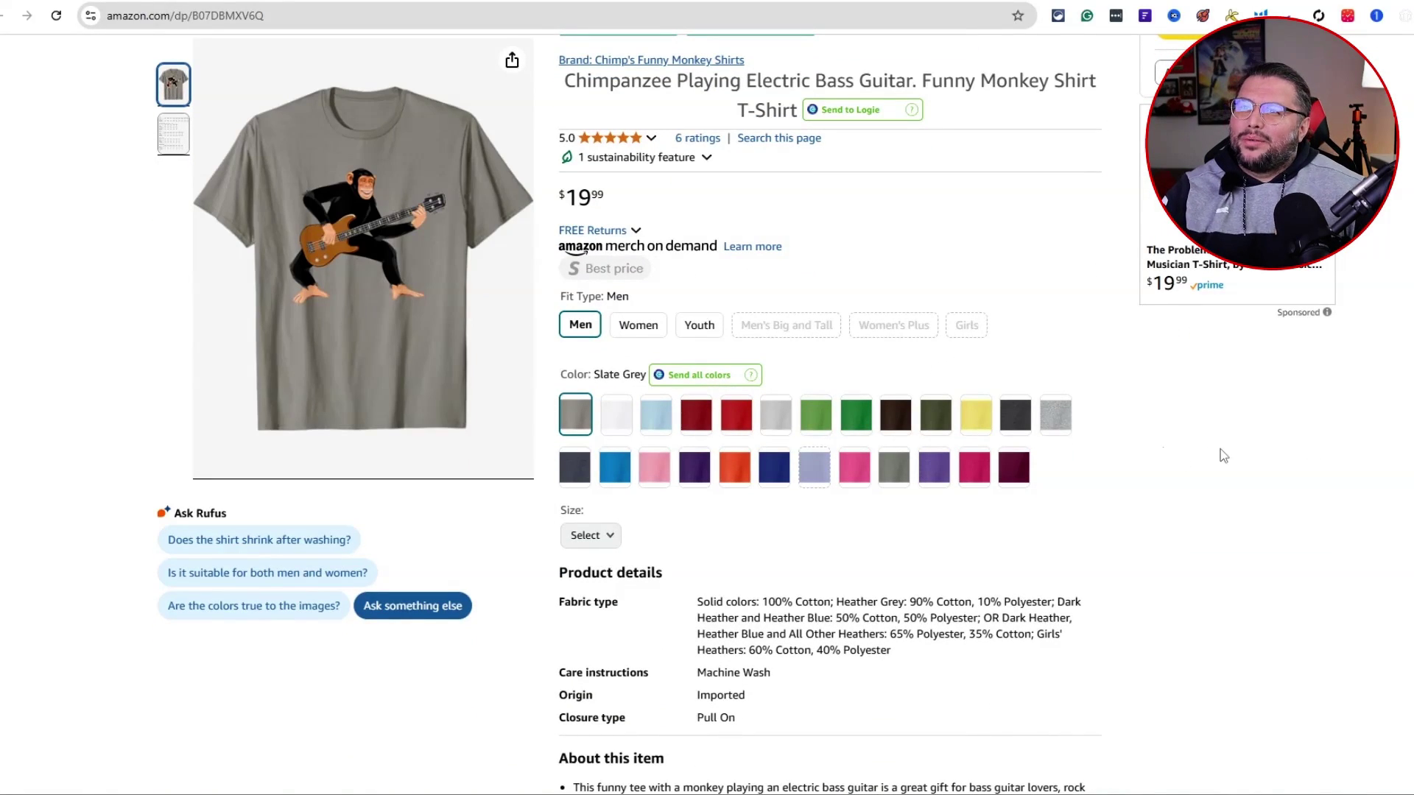
scroll(1223, 458, "down", 10)
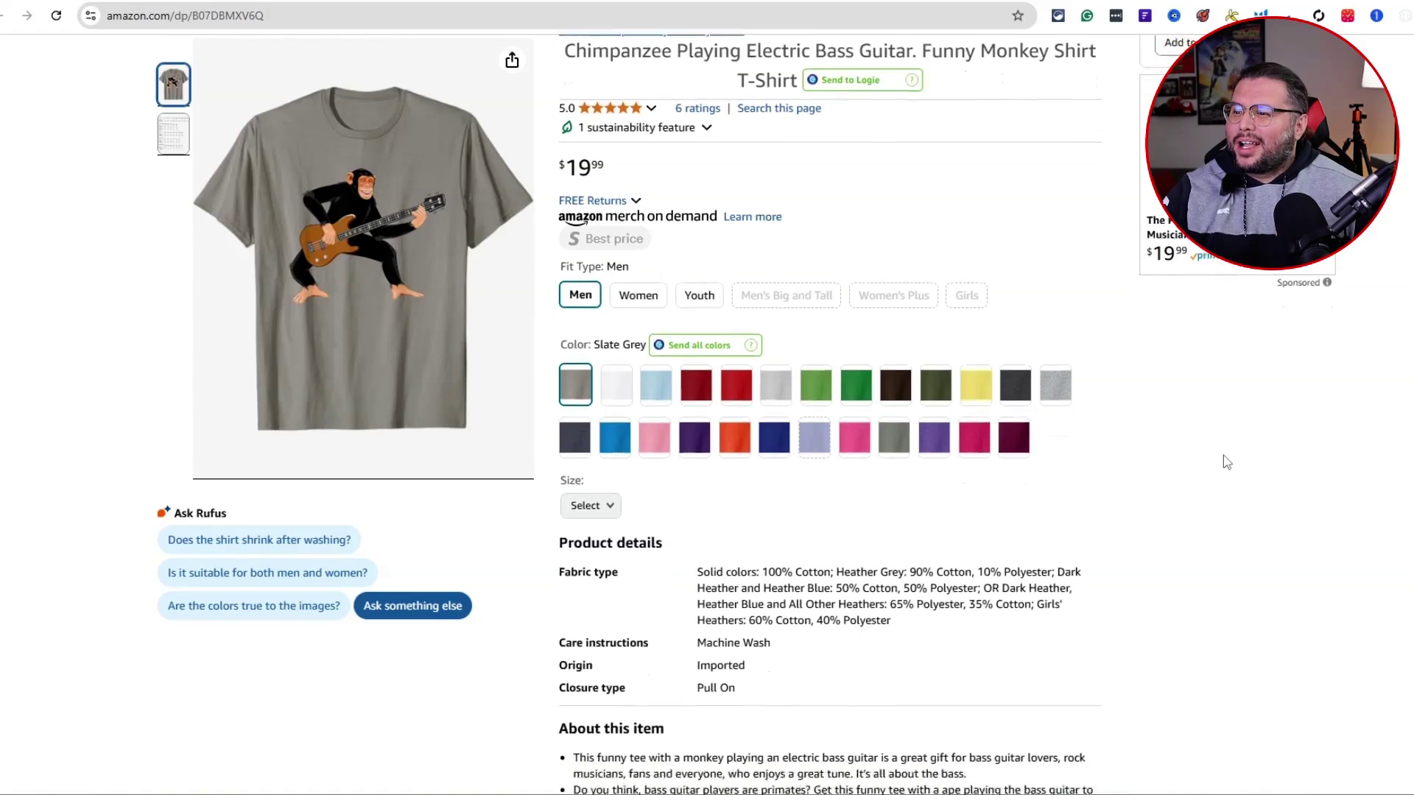
left_click(865, 376)
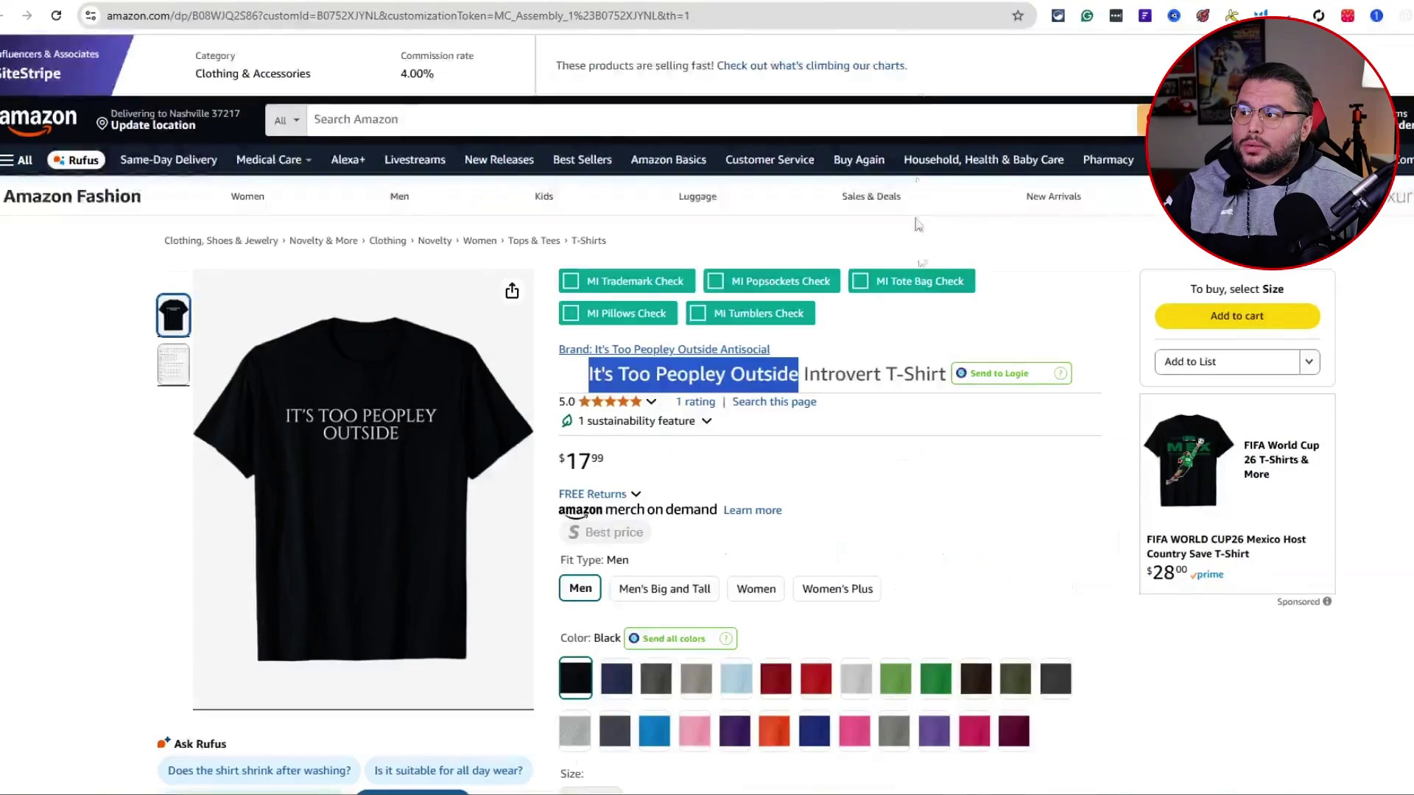
- Examine the all-time sales rank and price history of the chimpanzee shirt in the Helium 10 chart and return to the listing's price
scroll(950, 324, "down", 15)
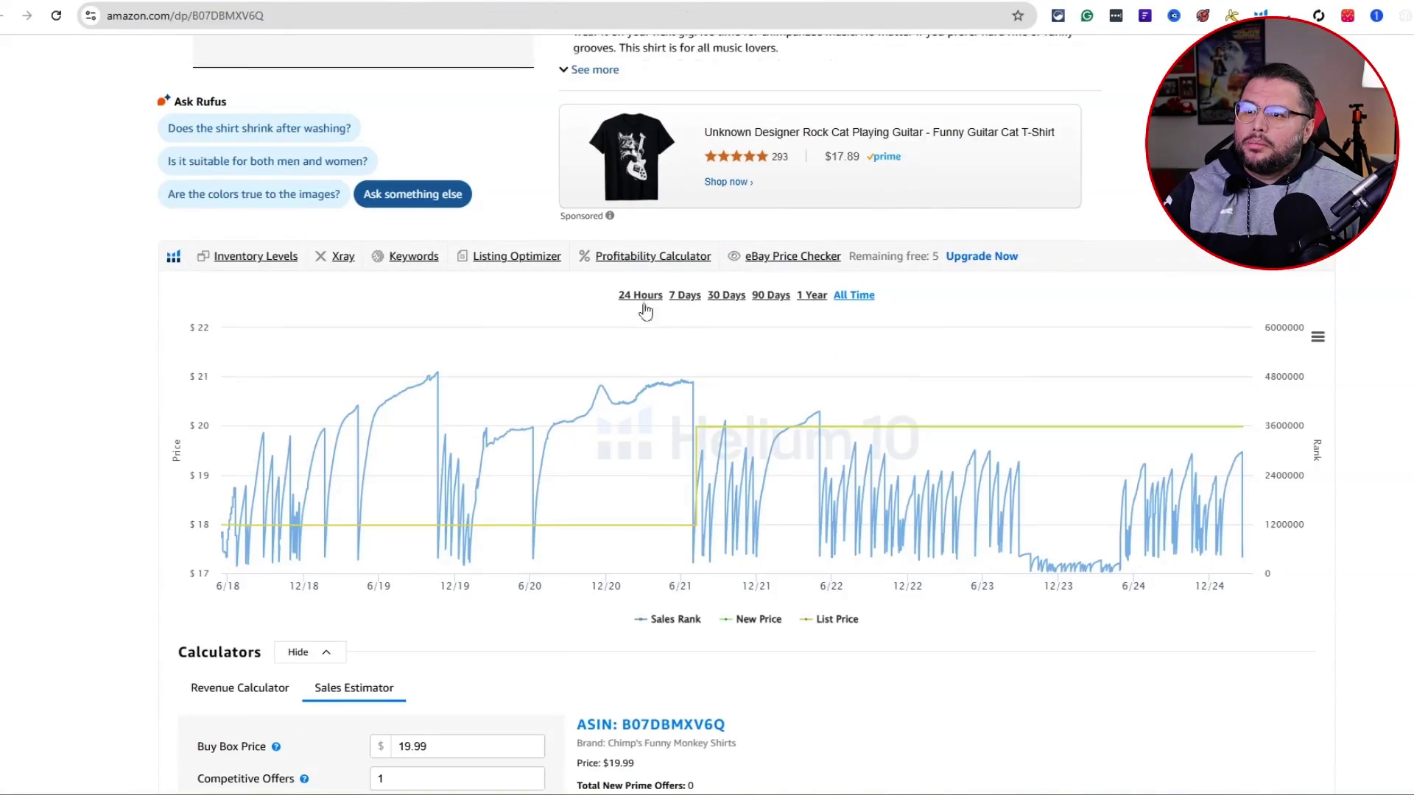
scroll(410, 351, "down", 2)
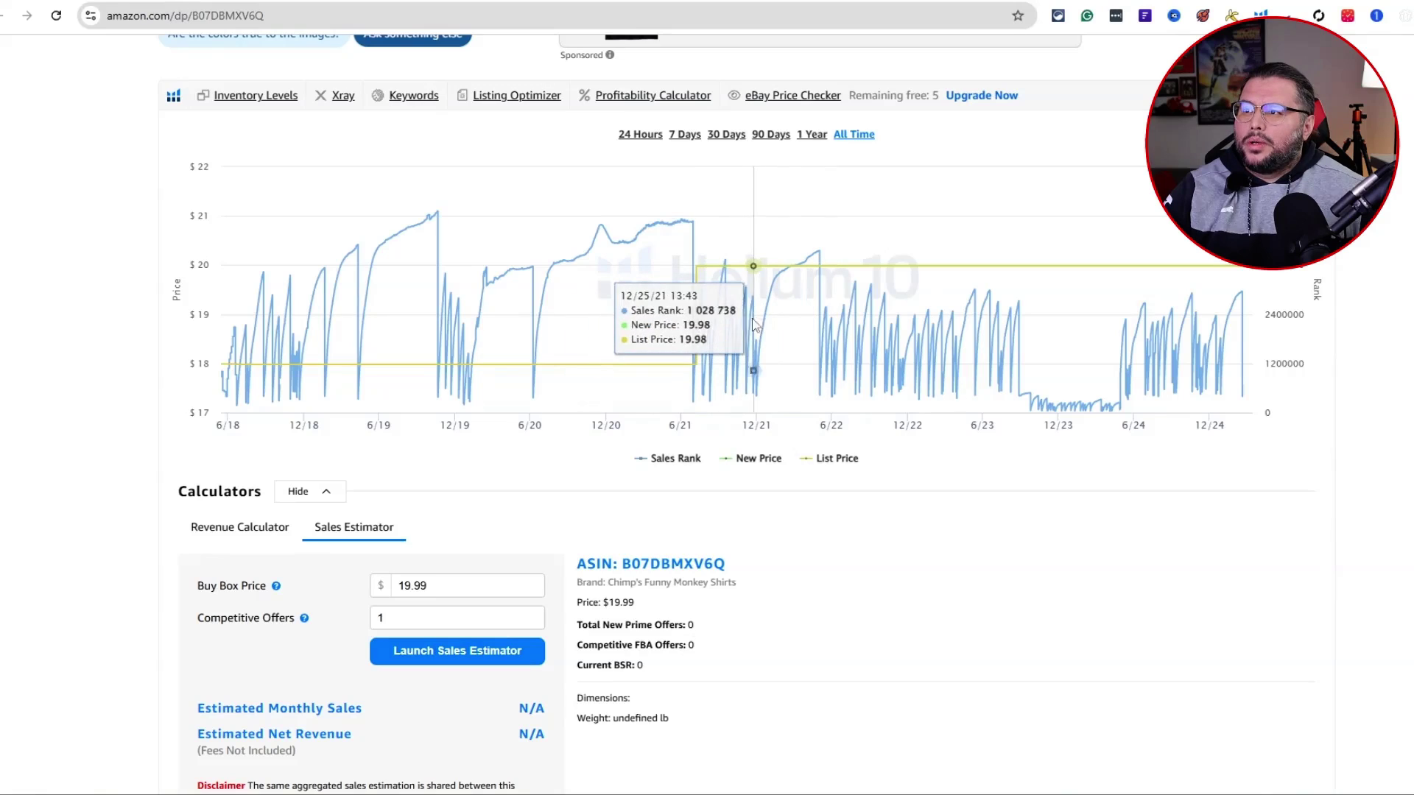
scroll(796, 369, "up", 4)
scroll(797, 370, "up", 5)
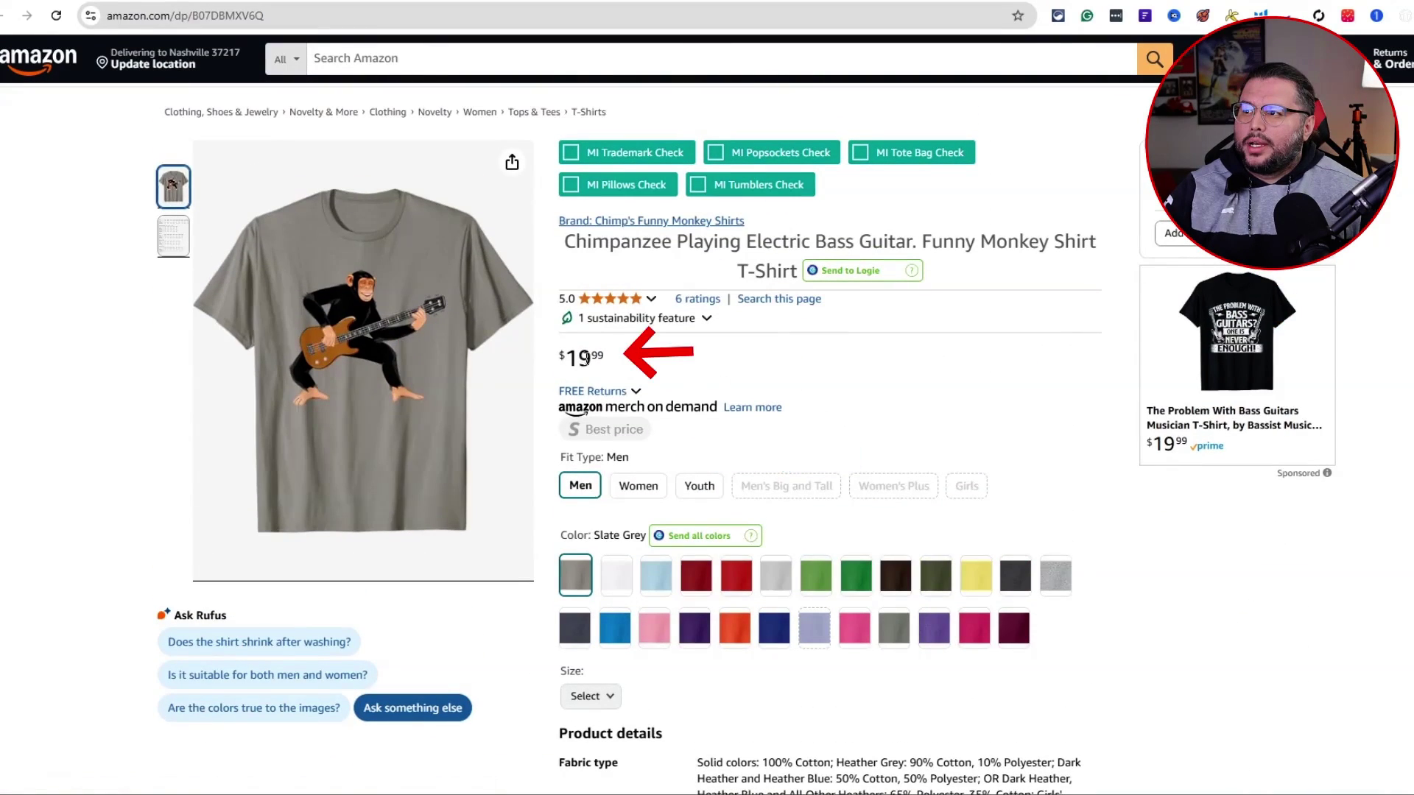
- Capture a screenshot of the chimpanzee artwork on the grey shirt
left_click(621, 291)
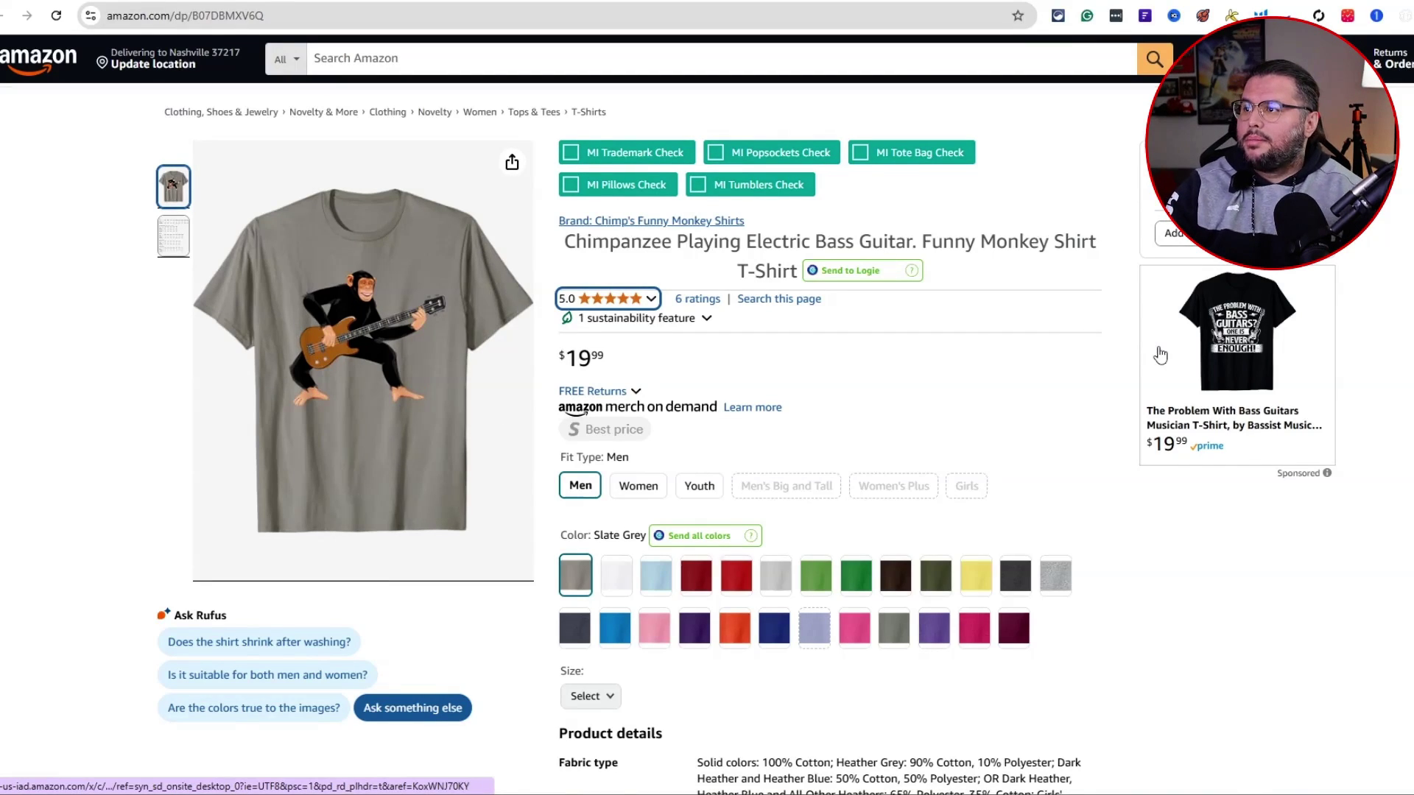
key("super+shift+s")
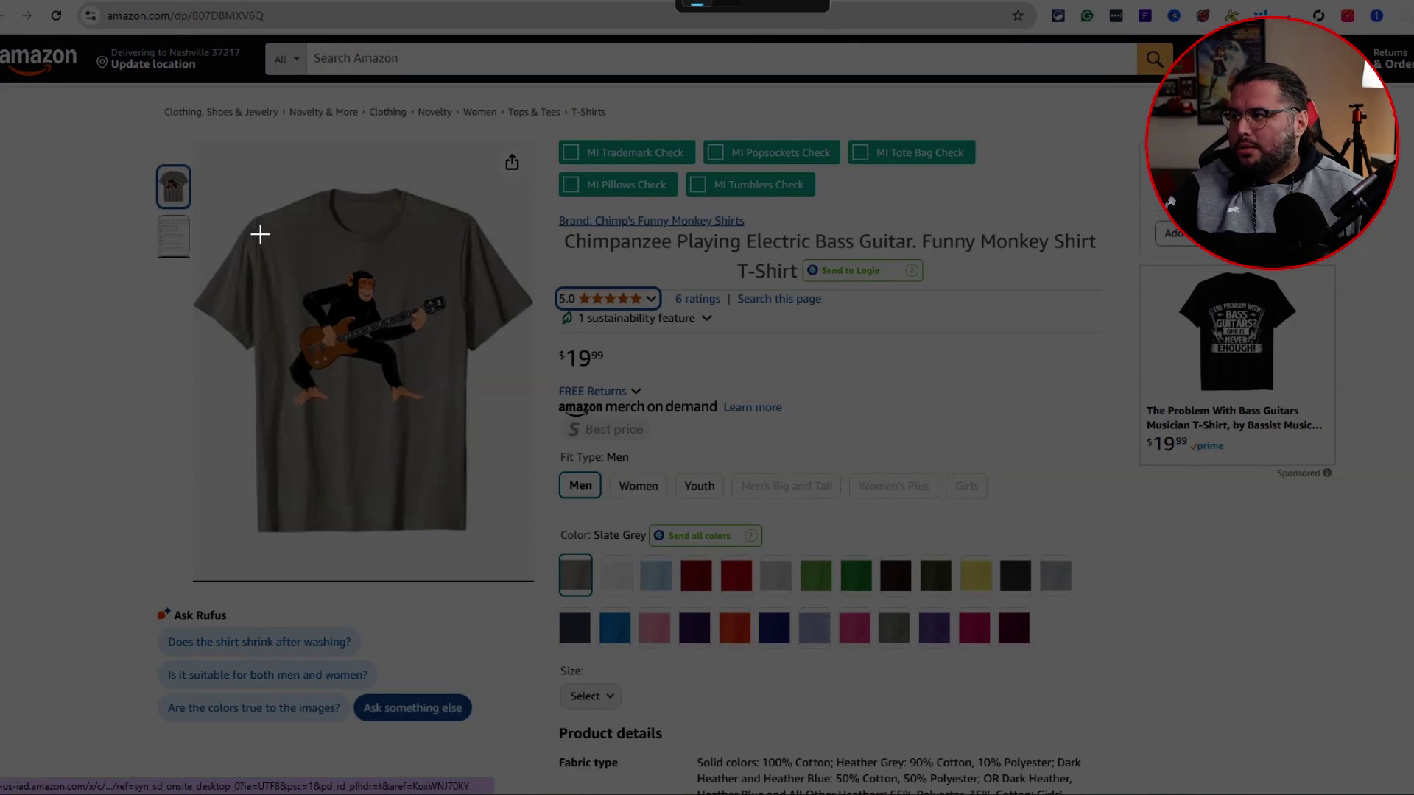
left_click_drag(259, 234, 475, 471)
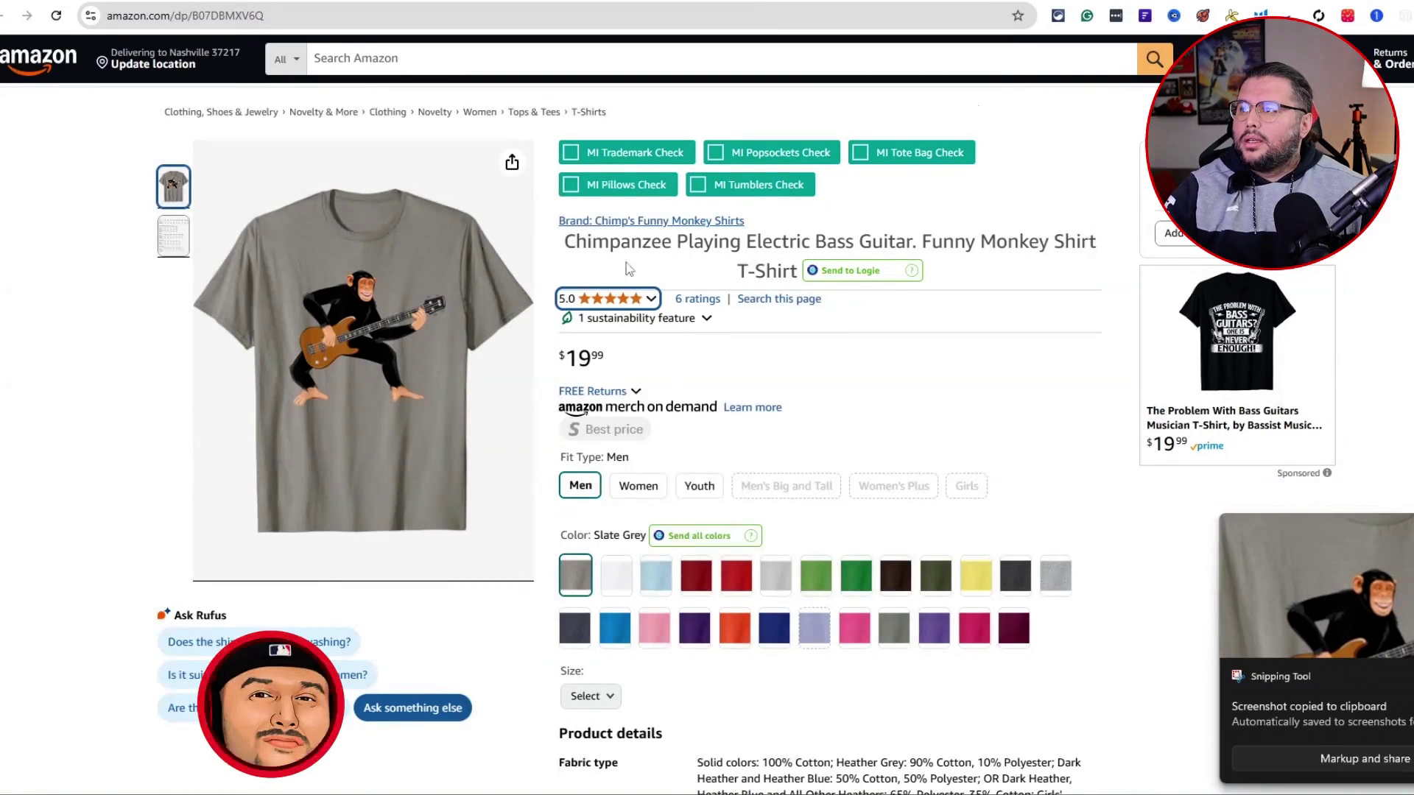
- Copy the title phrase "Chimpanzee Playing Electric Bass Guitar" and run the MI Trademark Check on the listing
left_click_drag(563, 243, 912, 243)
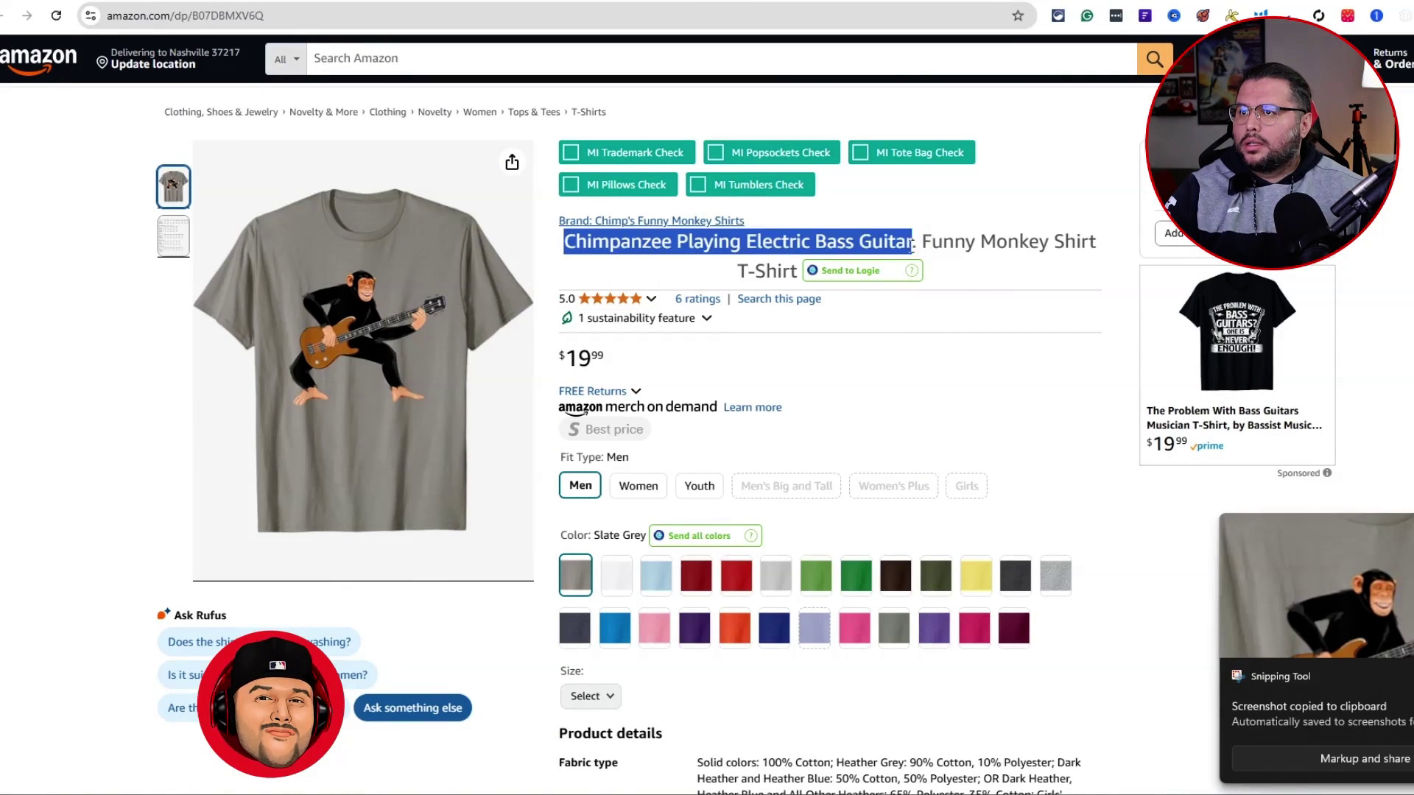
right_click(935, 254)
left_click(972, 266)
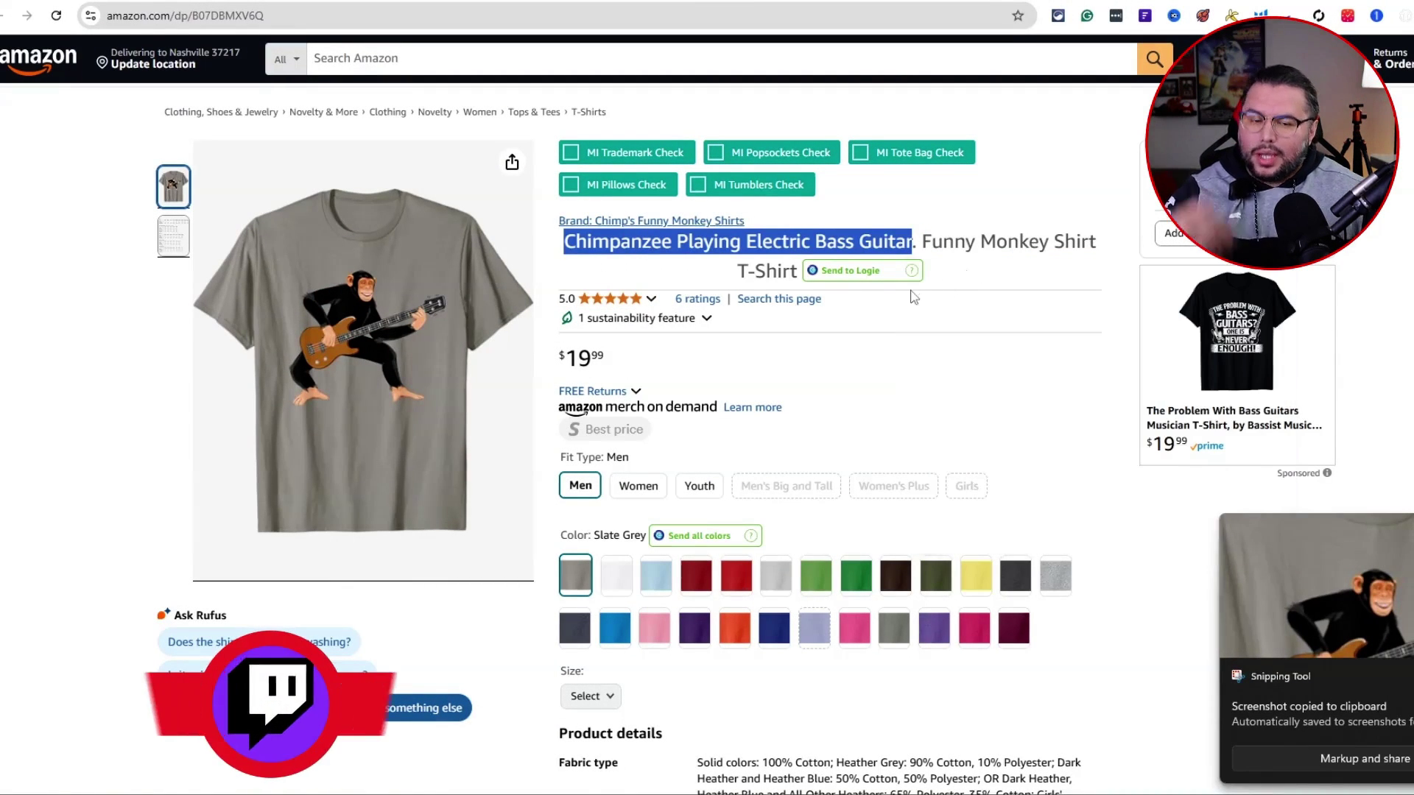
left_click(646, 153)
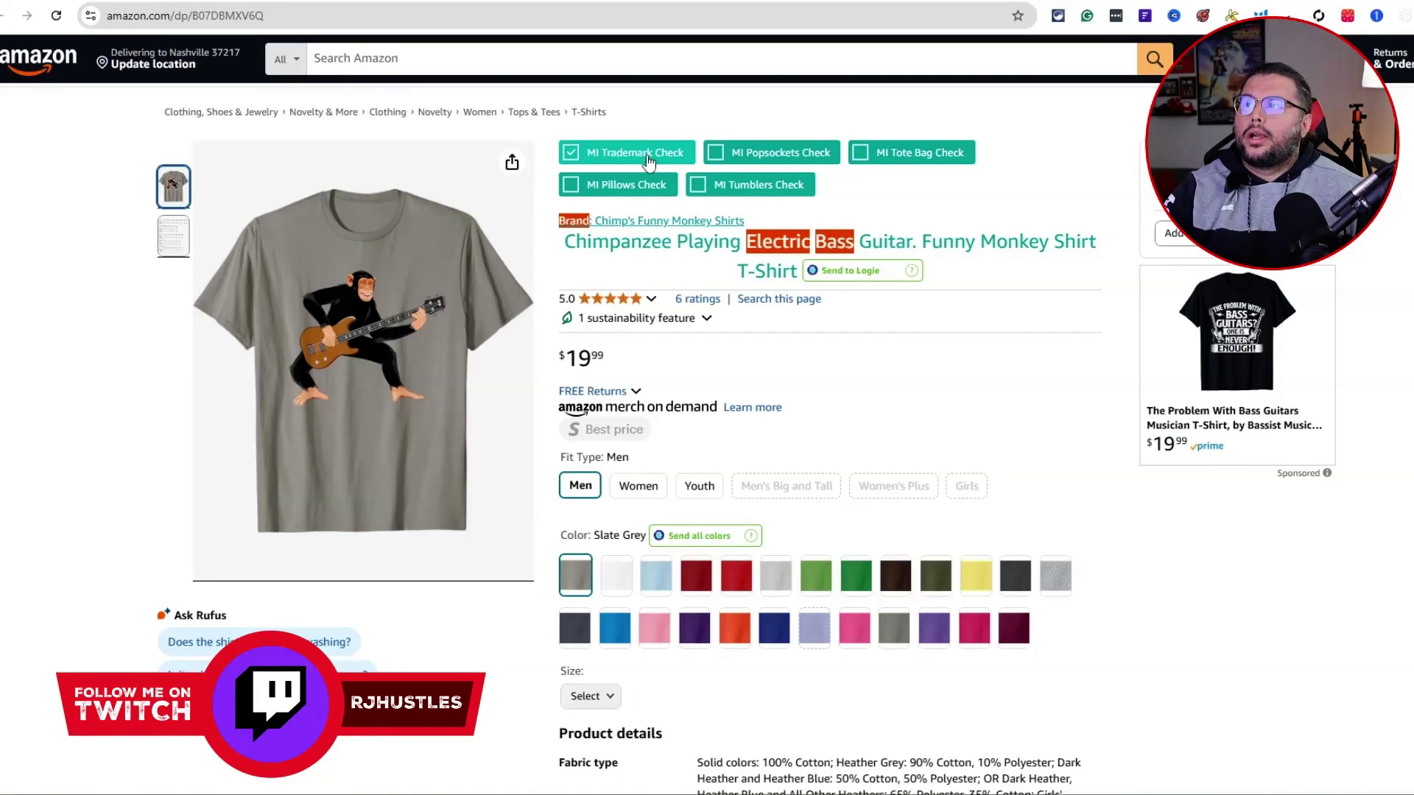
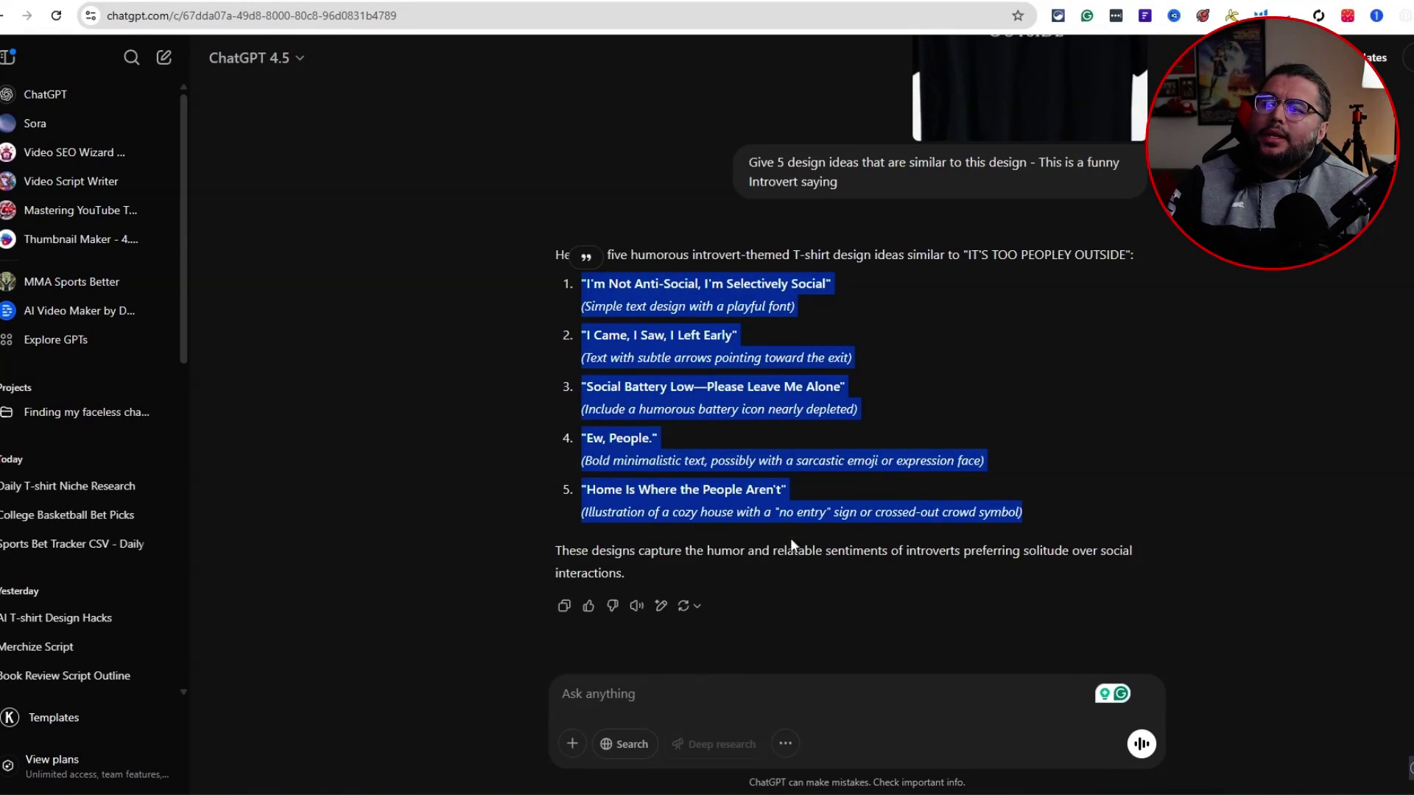
- Enter "Chimpanzee Playing Electric Bass Guitar" in the ChatGPT prompt and attach a fresh screenshot of the shirt's chimpanzee artwork from Amazon
left_click(708, 701)
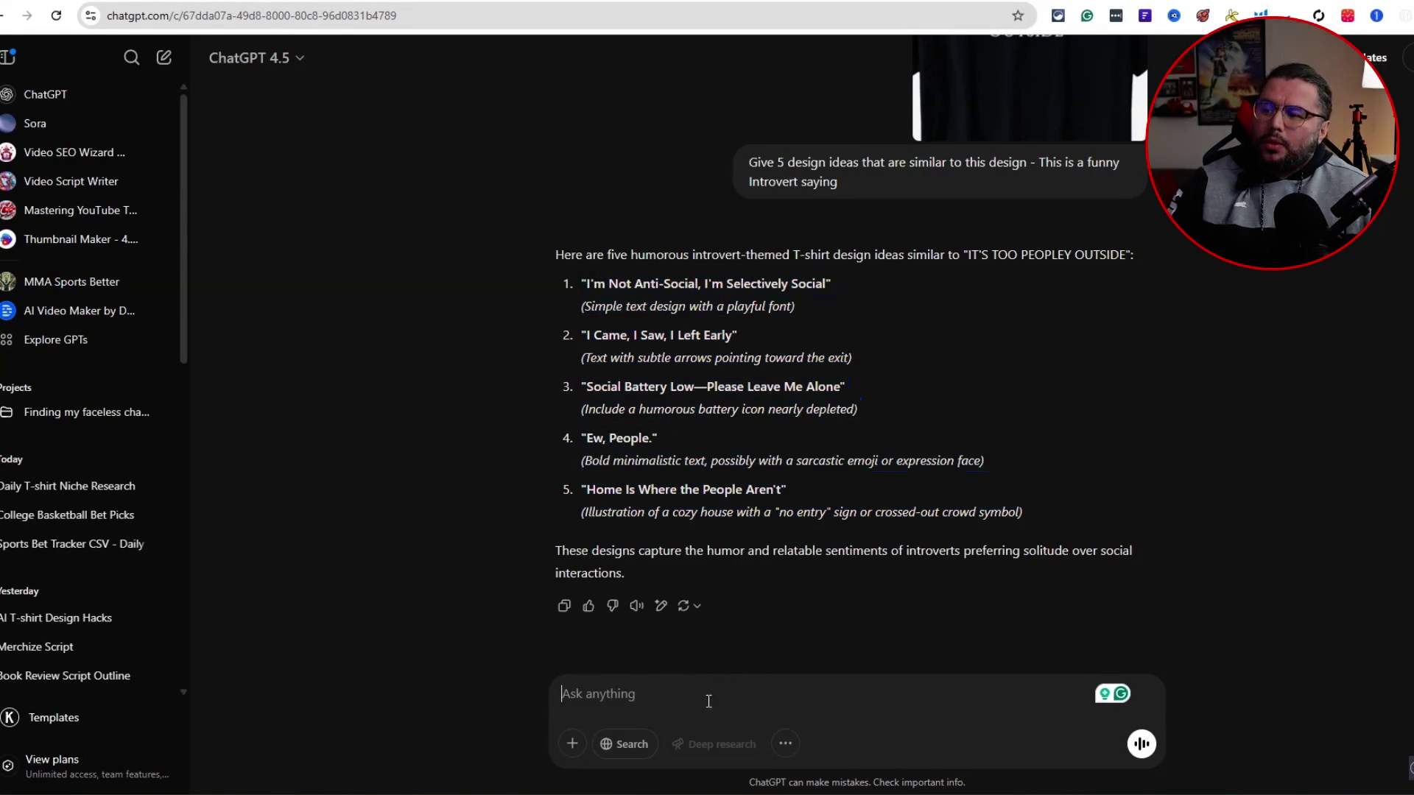
type("Chimpanzee Playing Electric Bass Guitar")
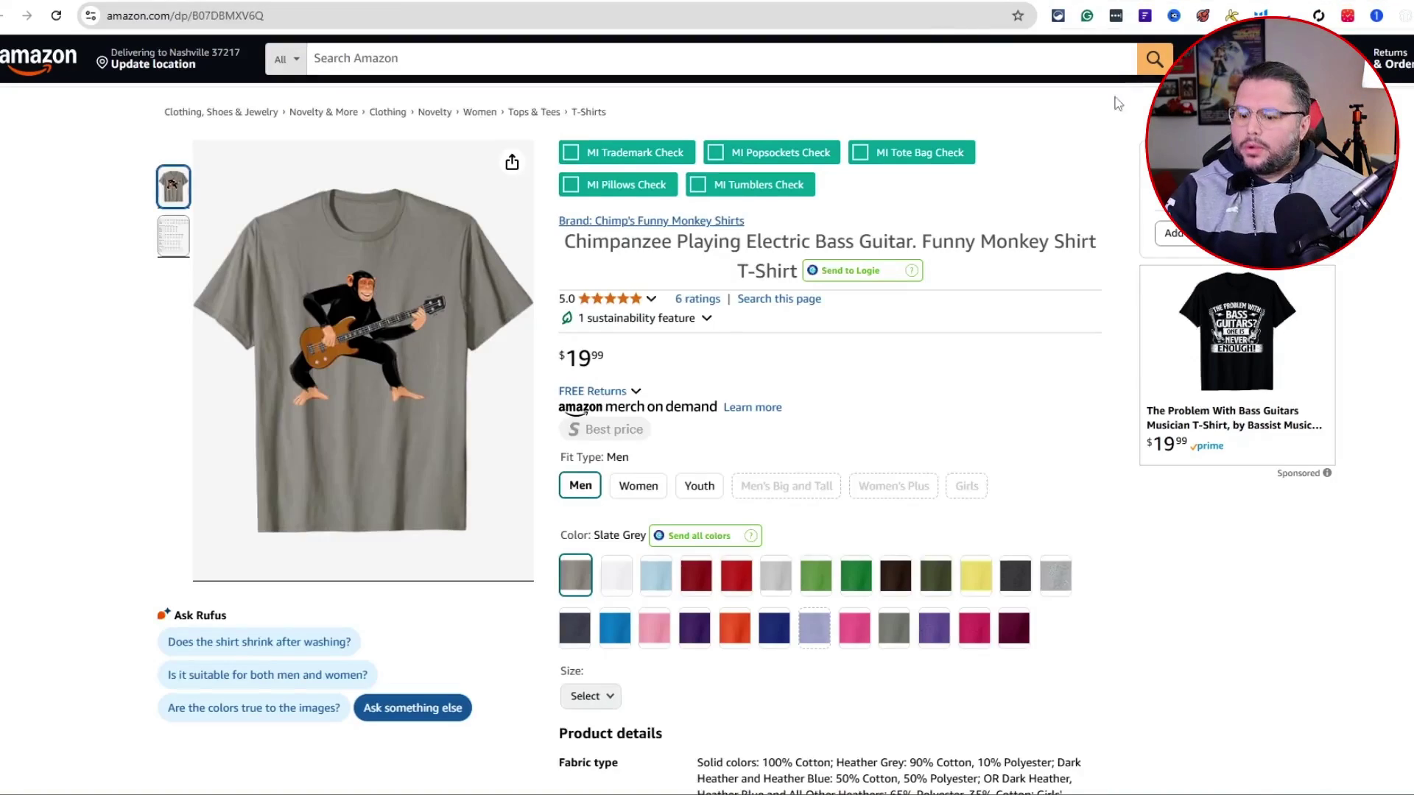
key("super+shift+s")
left_click_drag(265, 212, 456, 444)
key("ctrl+Tab")
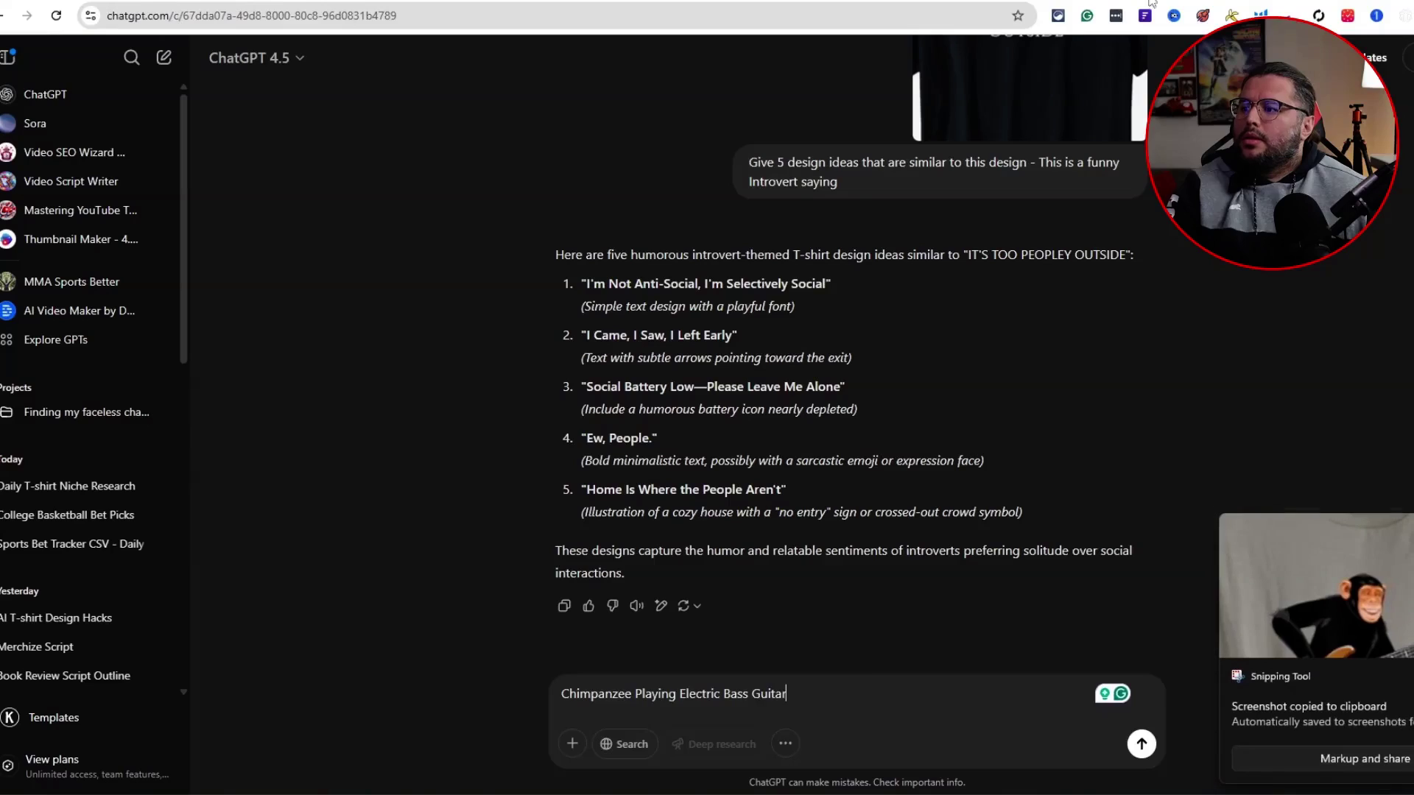
key("ctrl+v")
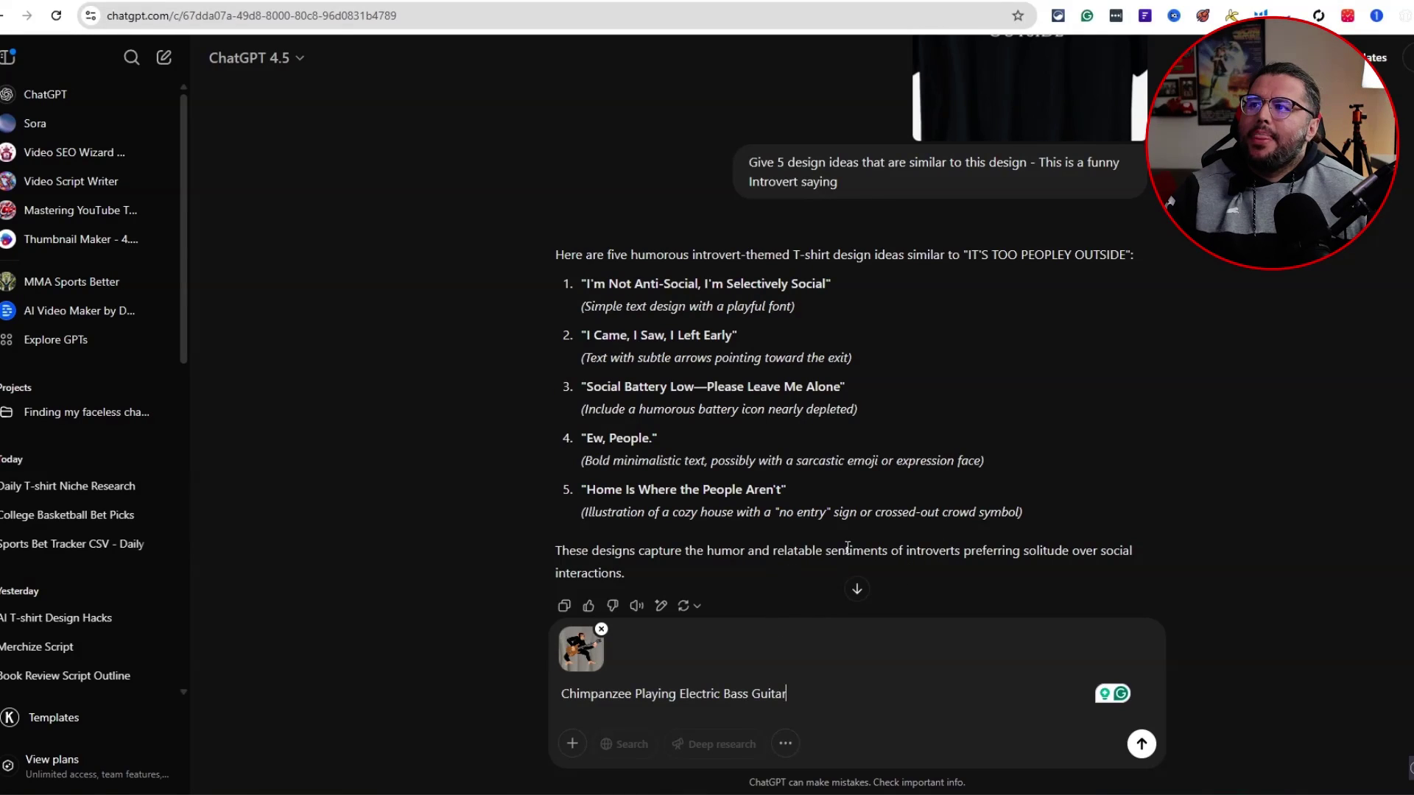
- Reuse "Give 5 design ideas that are similar to this design - " from the earlier prompt before the chimpanzee phrase and submit the request
scroll(859, 506, "up", 2)
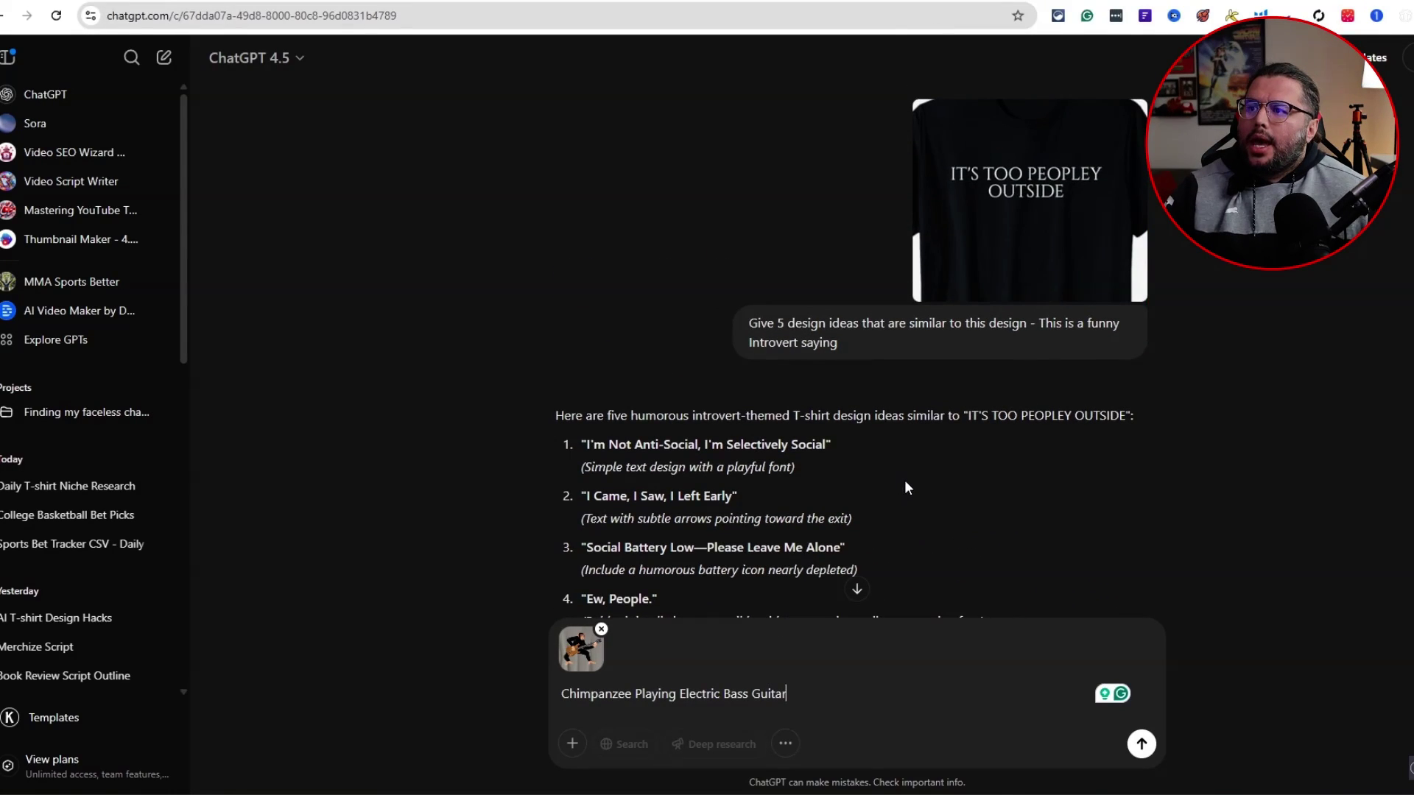
left_click_drag(839, 345, 999, 329)
key("ctrl+c")
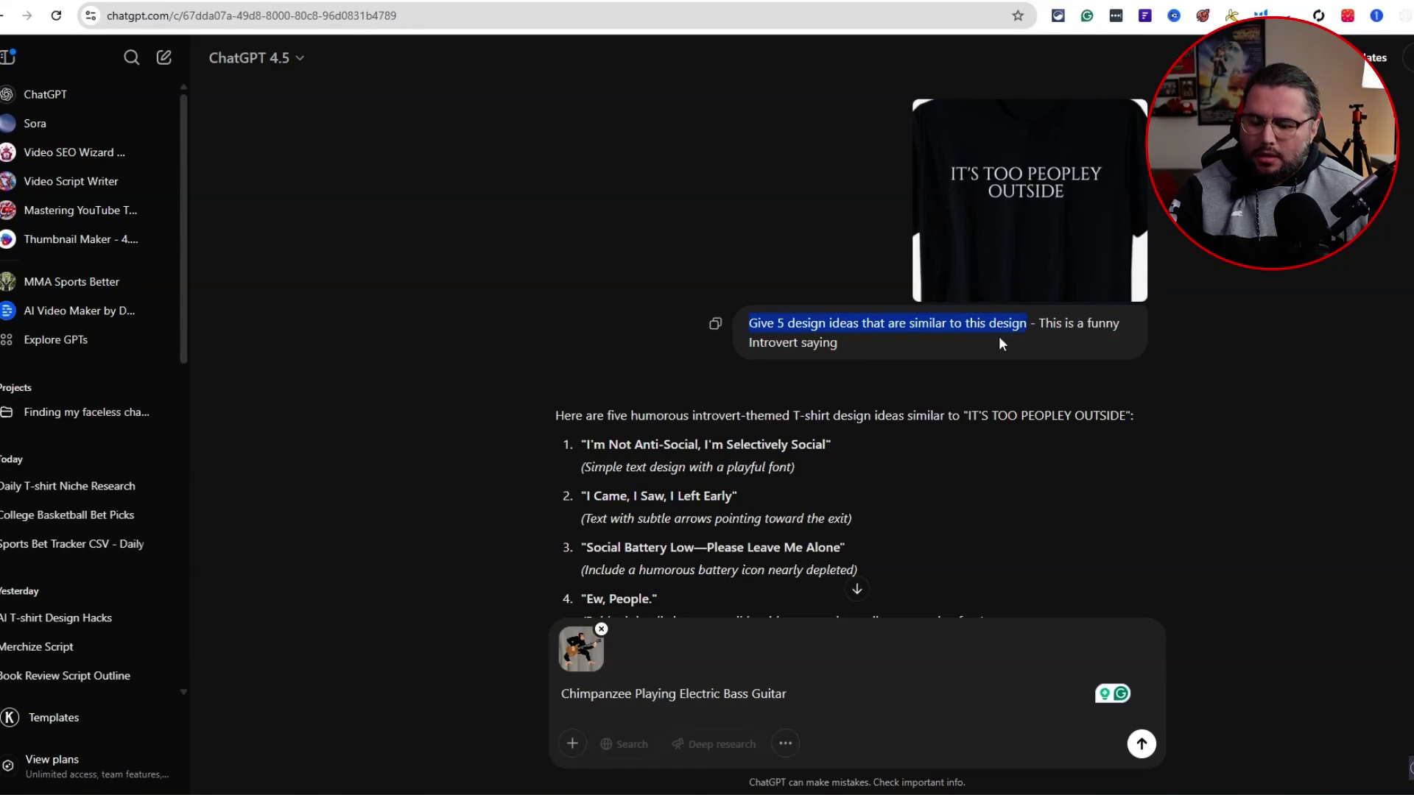
left_click(542, 706)
key("ctrl+v")
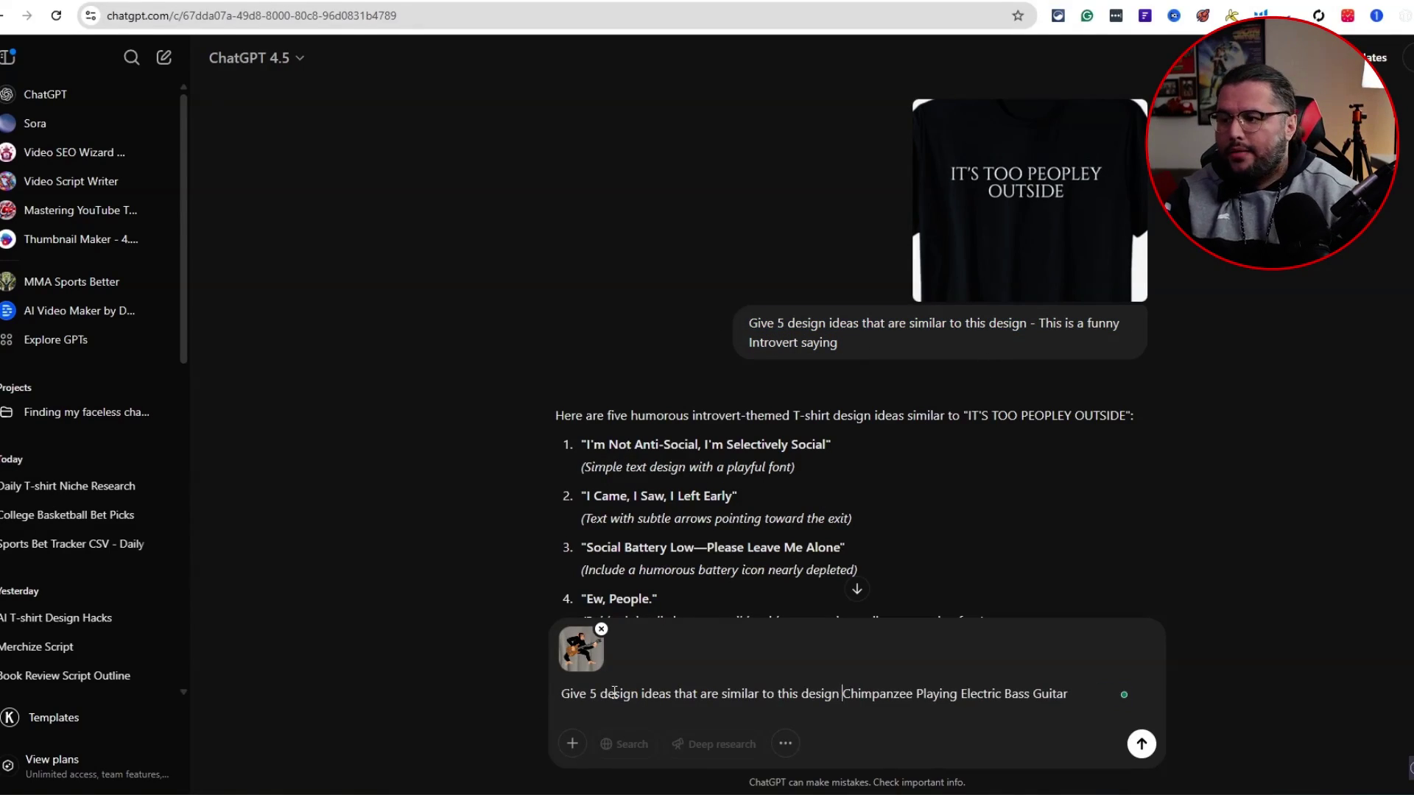
type("-")
scroll(1094, 701, "down", 3)
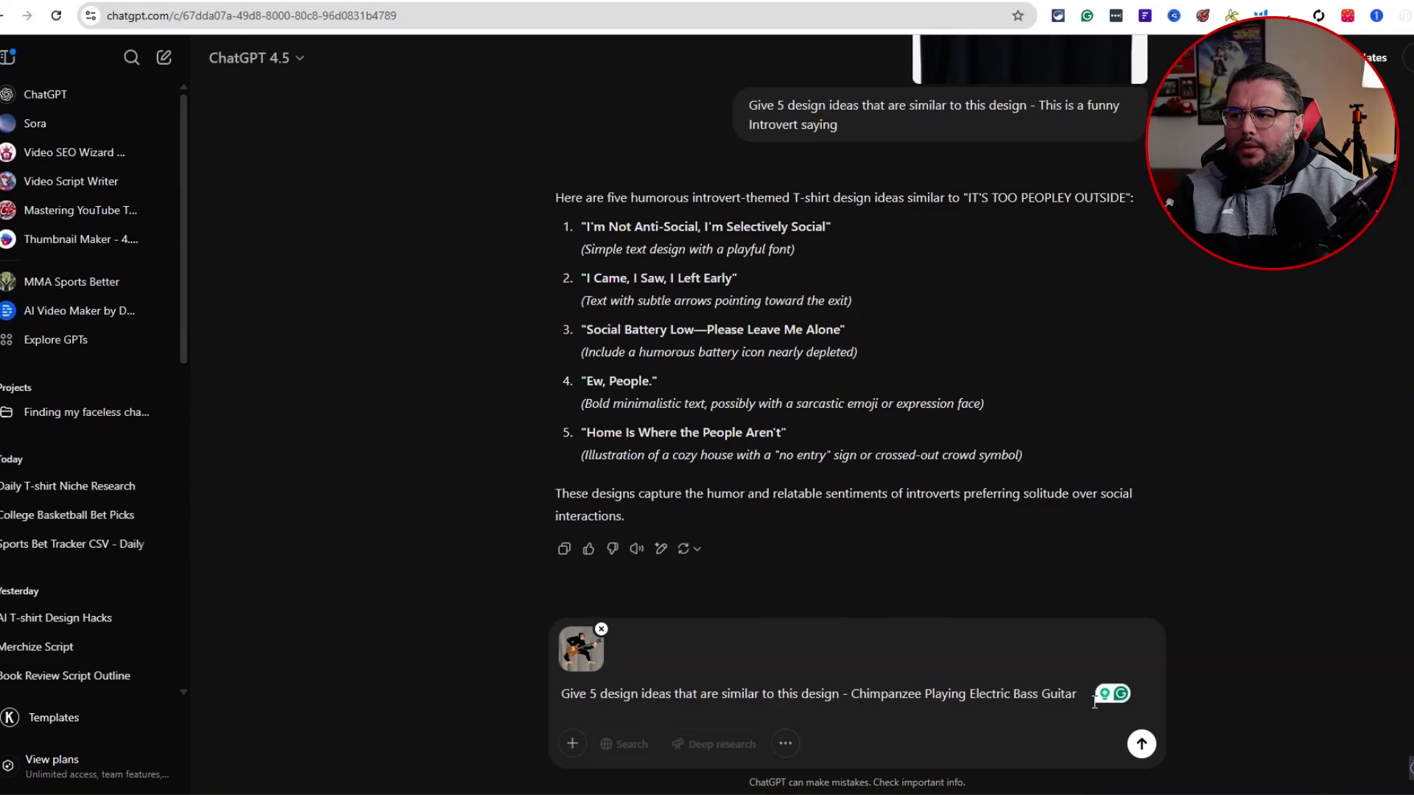
key("Return")
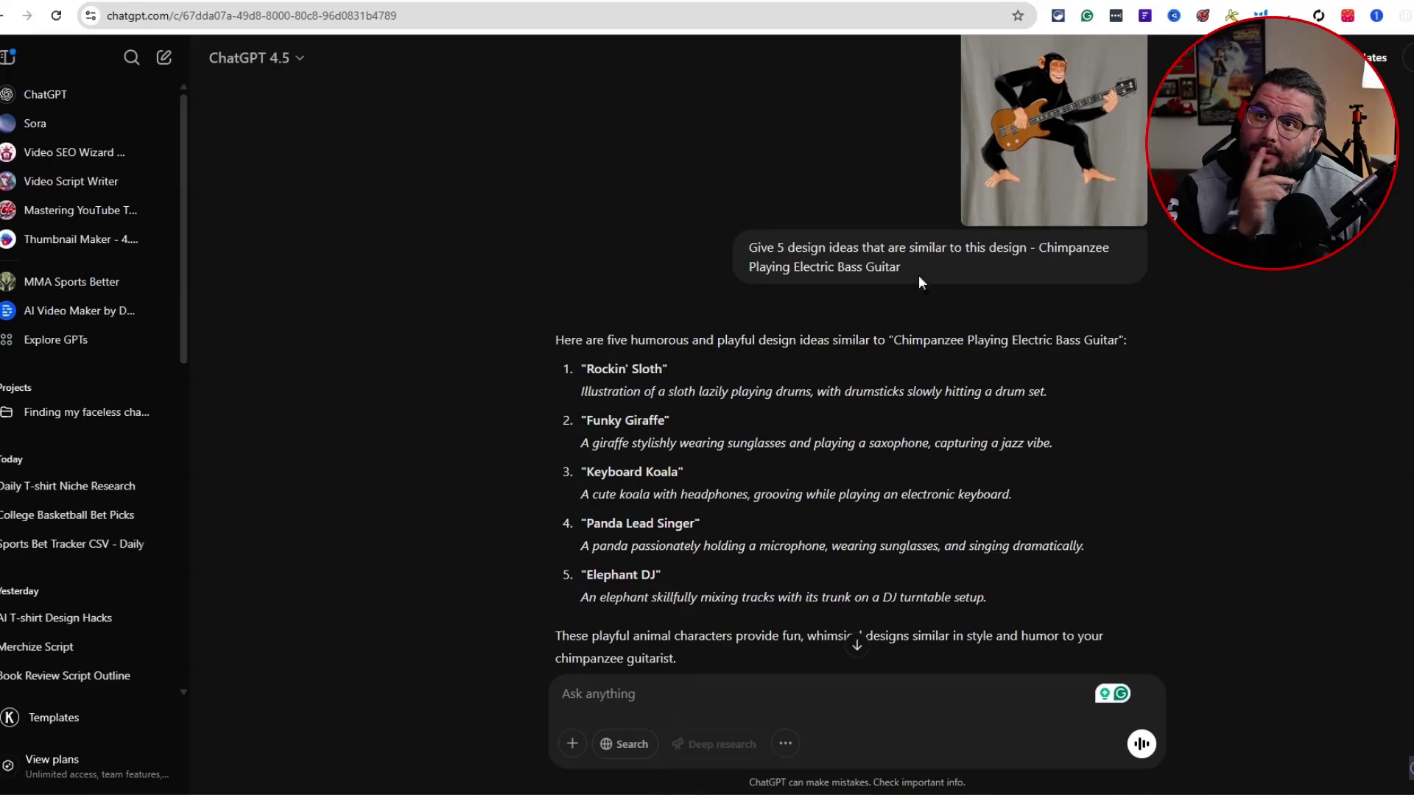
key("ctrl+t")
type("ide")
key("Return")
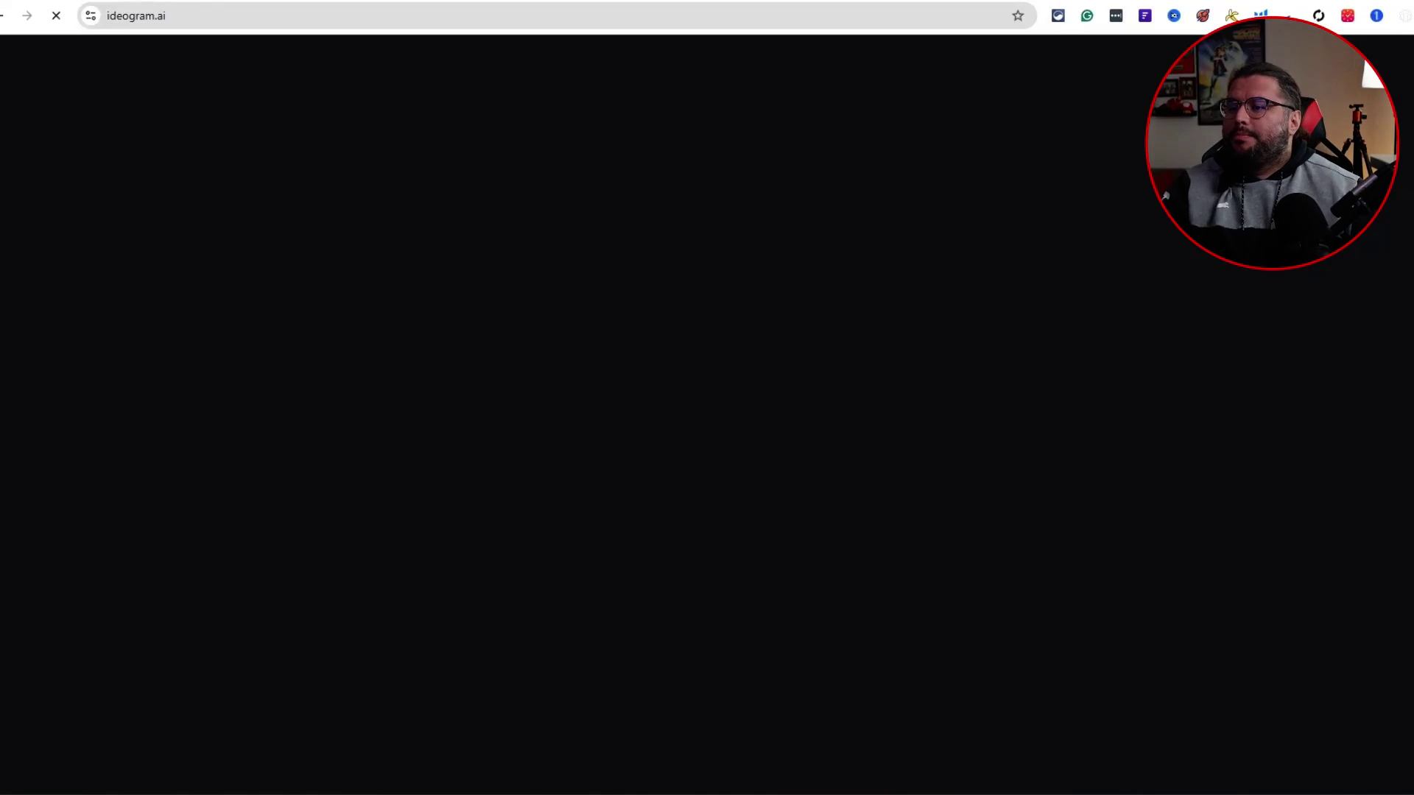
left_click(874, 167)
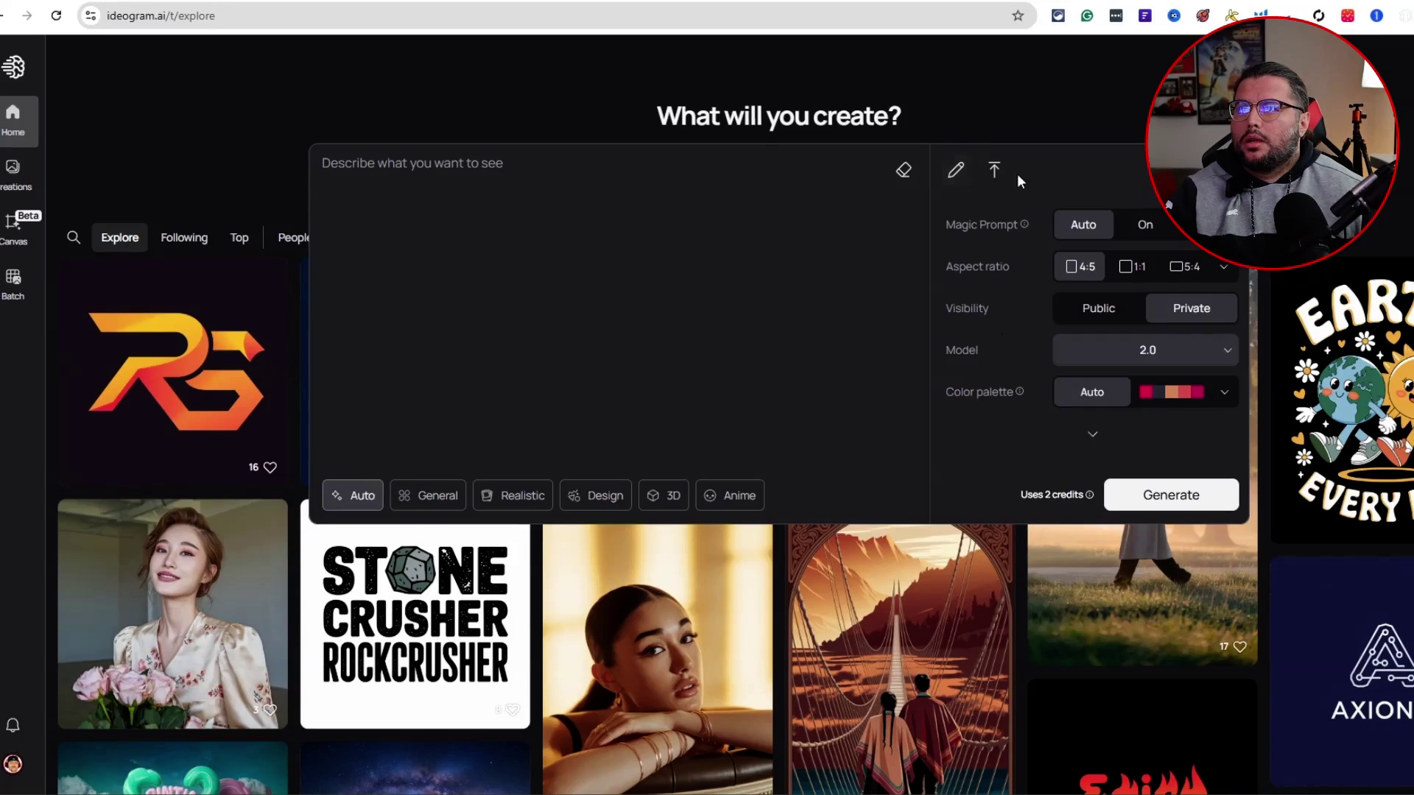
left_click(996, 172)
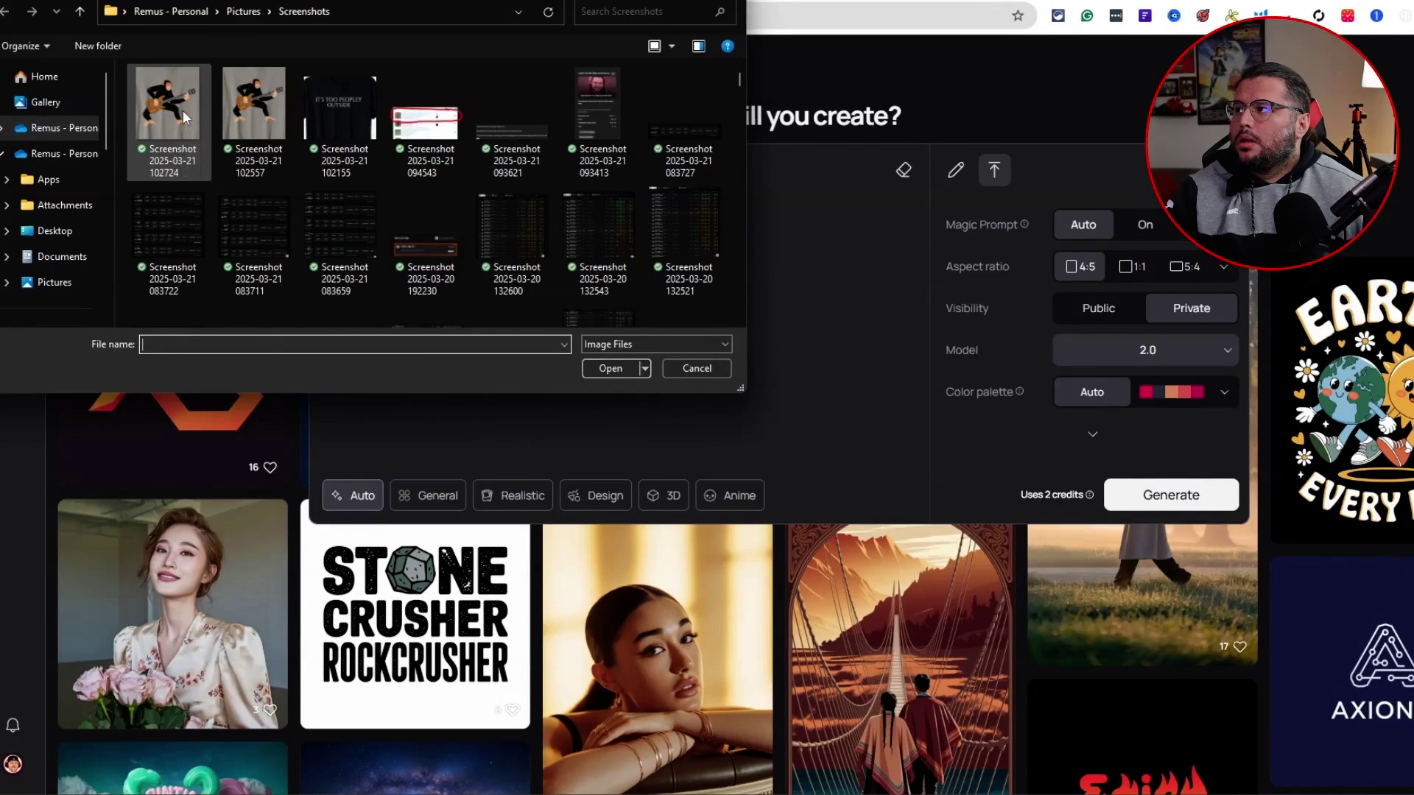
left_click(180, 106)
left_click(600, 368)
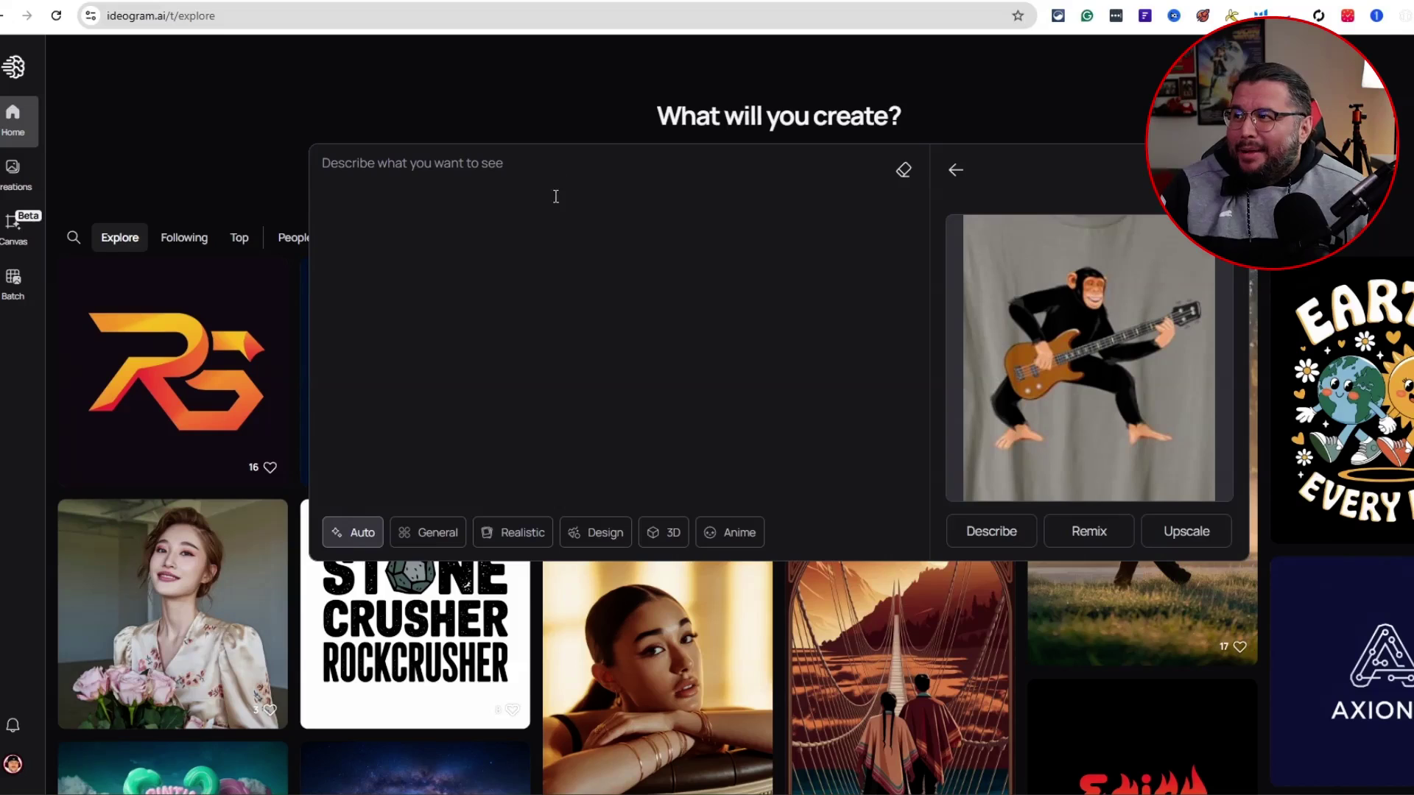
- Have Ideogram describe the uploaded chimpanzee image as a text prompt and generate images from that description
left_click(988, 536)
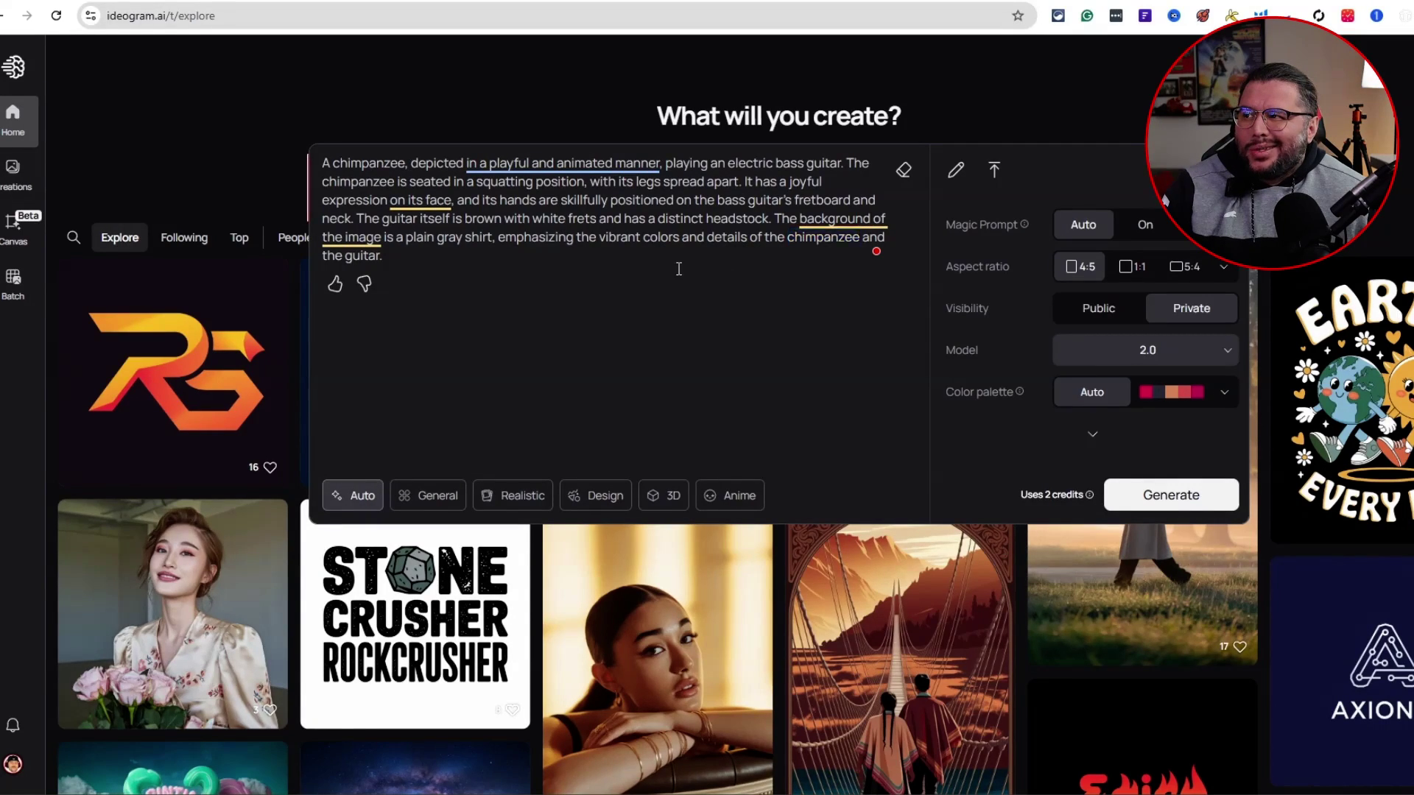
double_click(826, 239)
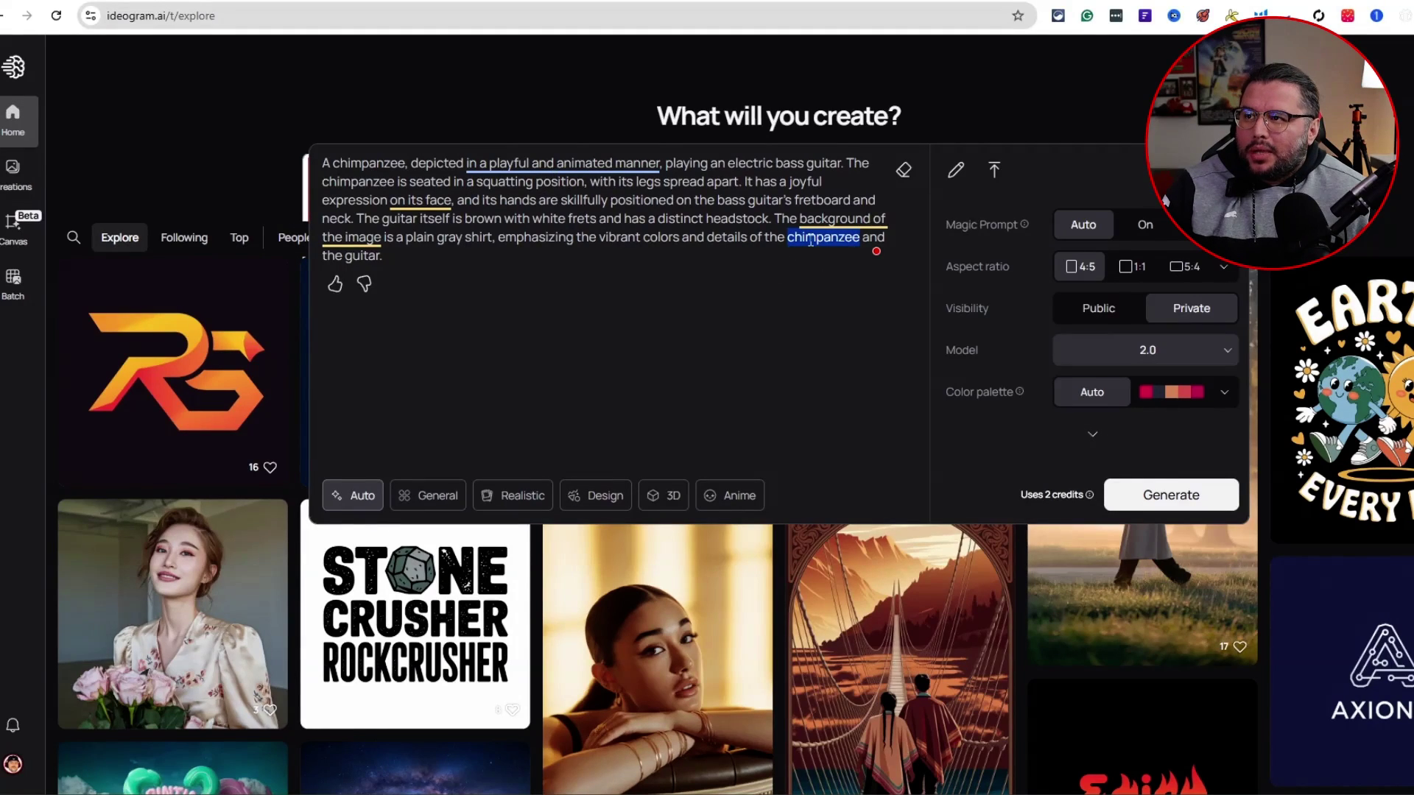
left_click(1158, 503)
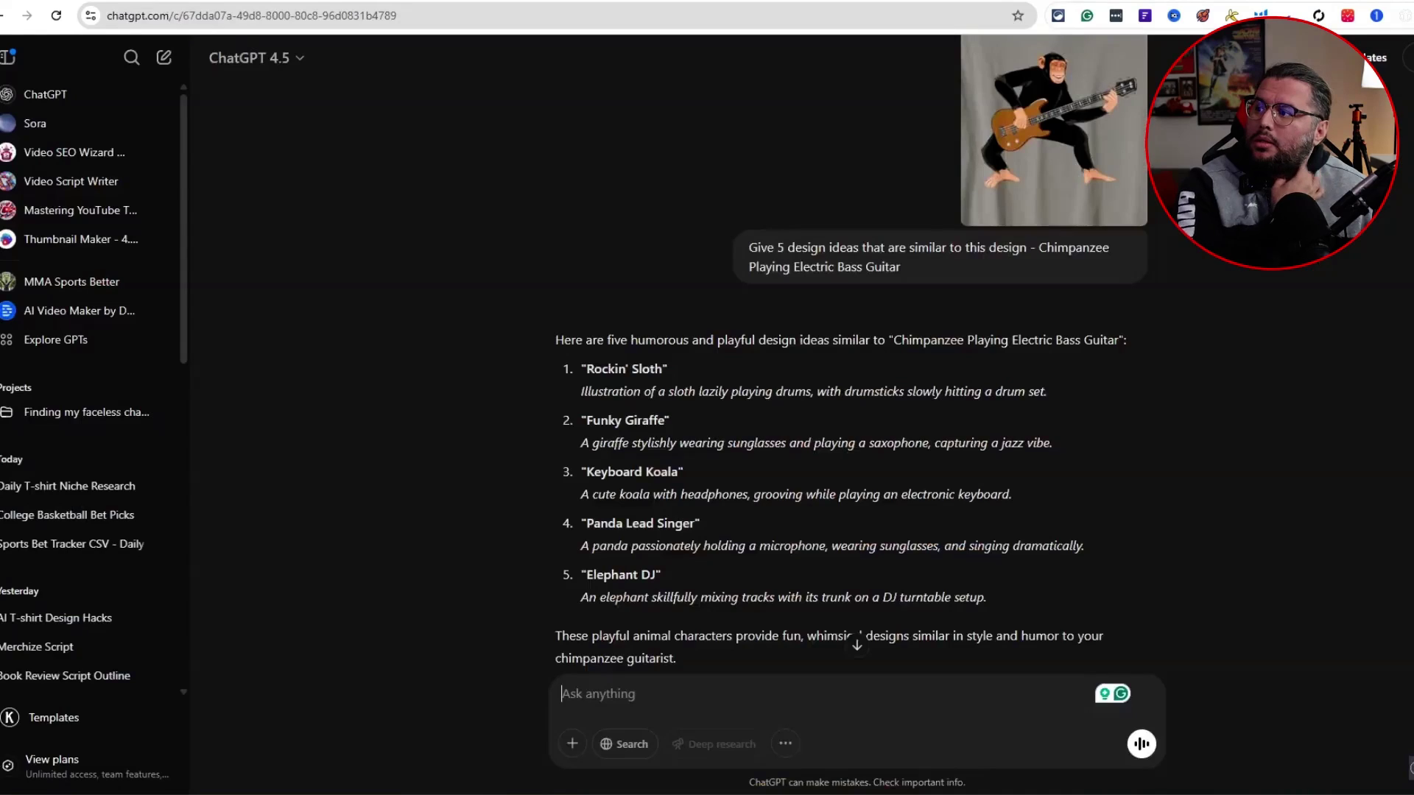
- Return to ChatGPT and review the five design ideas similar to the chimpanzee bass guitar shirt
scroll(915, 458, "down", 1)
scroll(1014, 486, "up", 1)
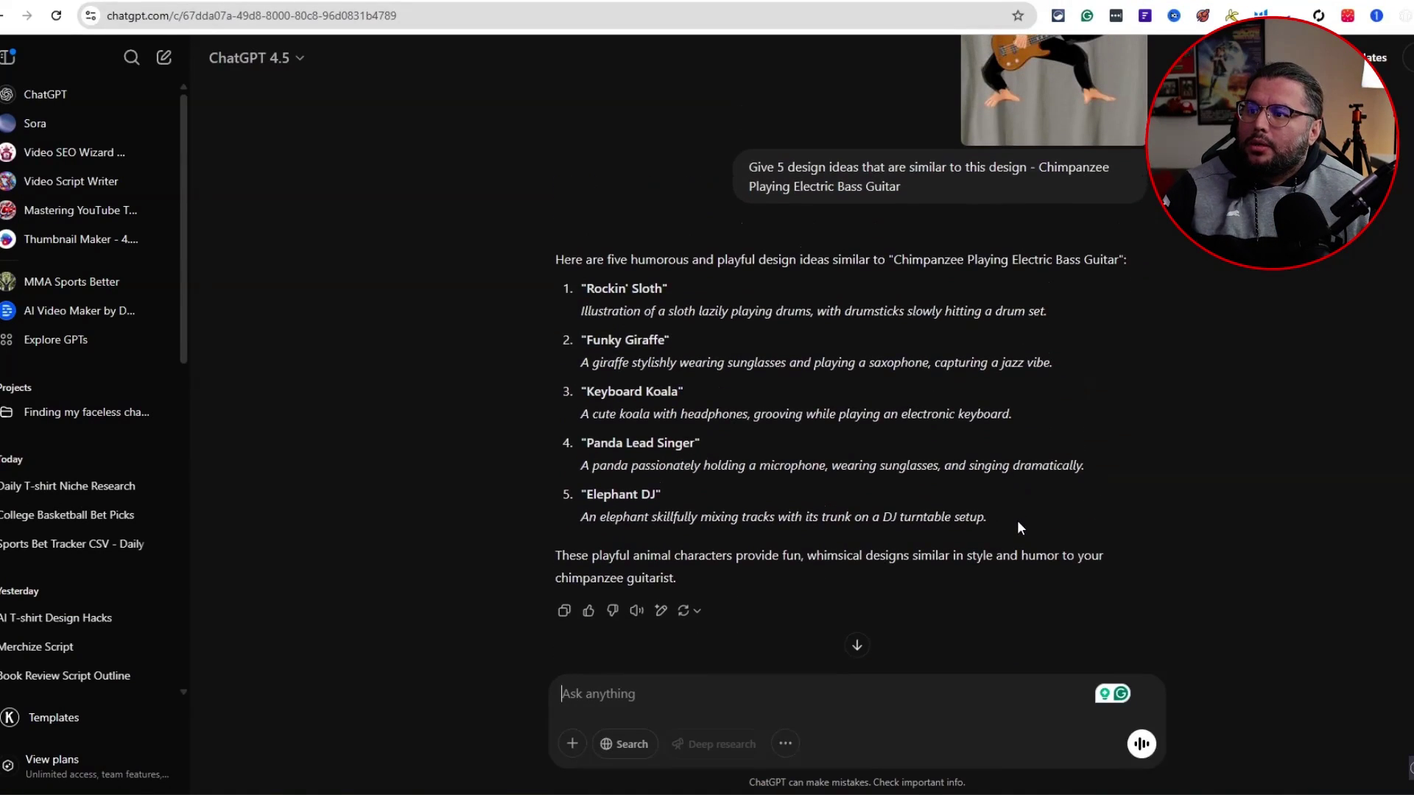
left_click_drag(1019, 519, 582, 286)
left_click(582, 286)
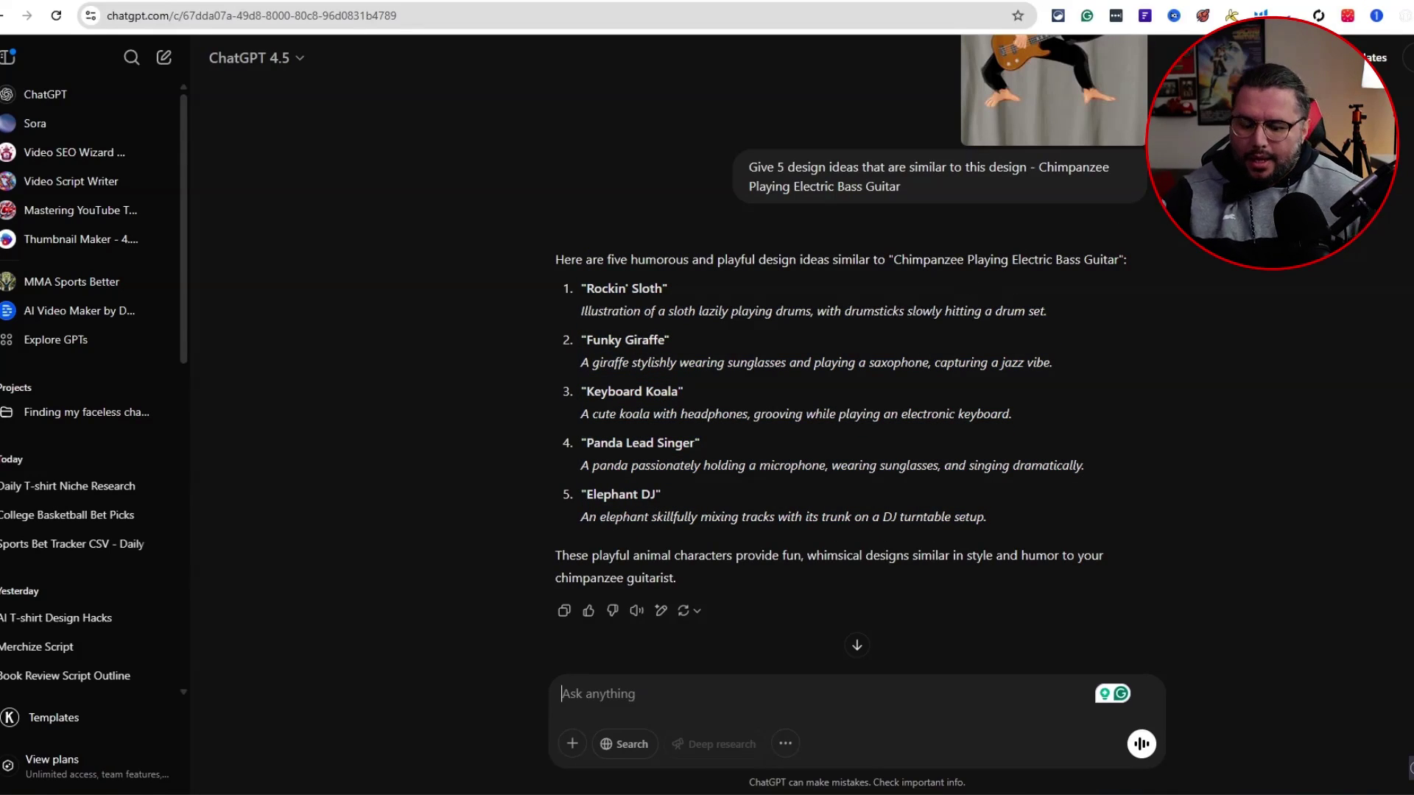
- Ask ChatGPT "I like #2 can you give a illustration prompt idea for Ideogram AI"
type("I like #@")
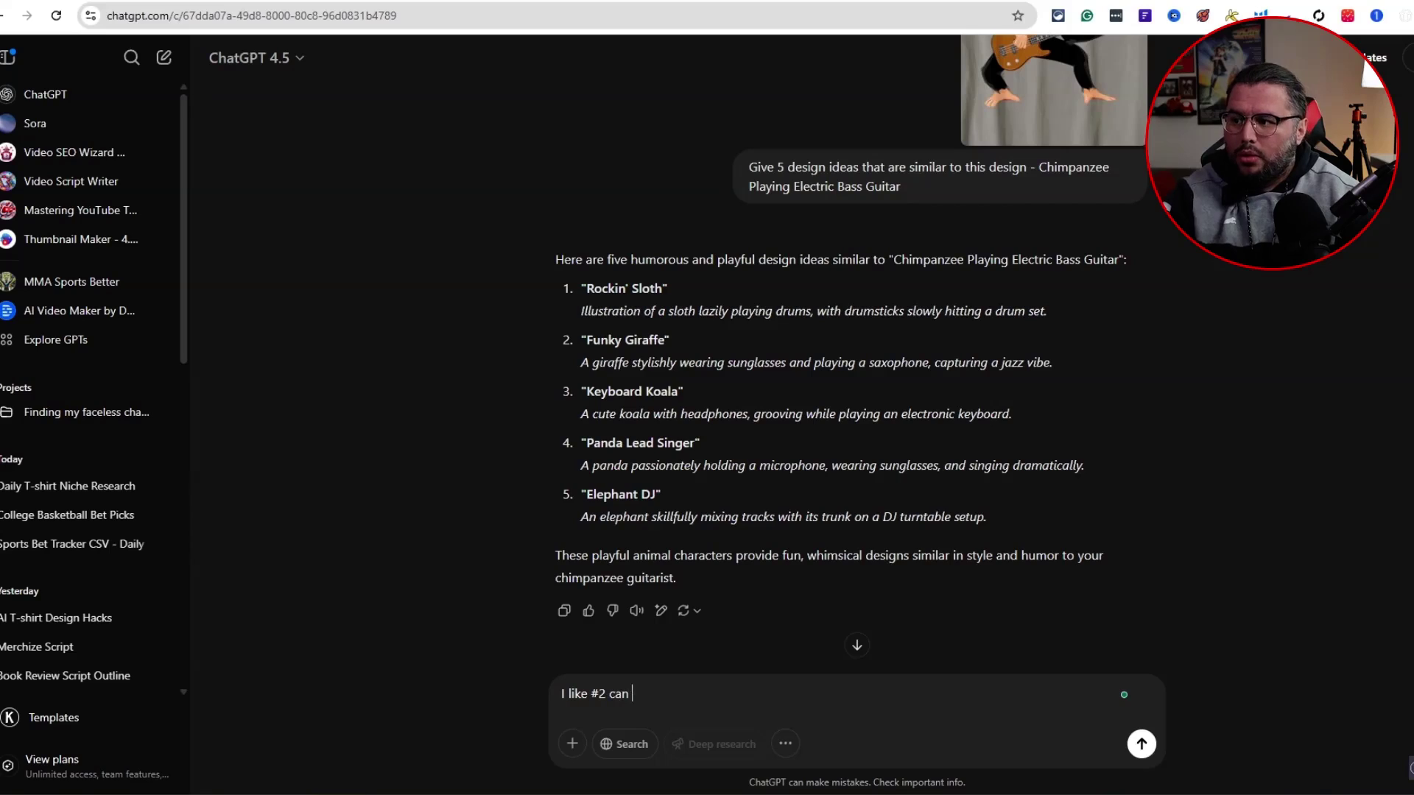
type(" can you give a ")
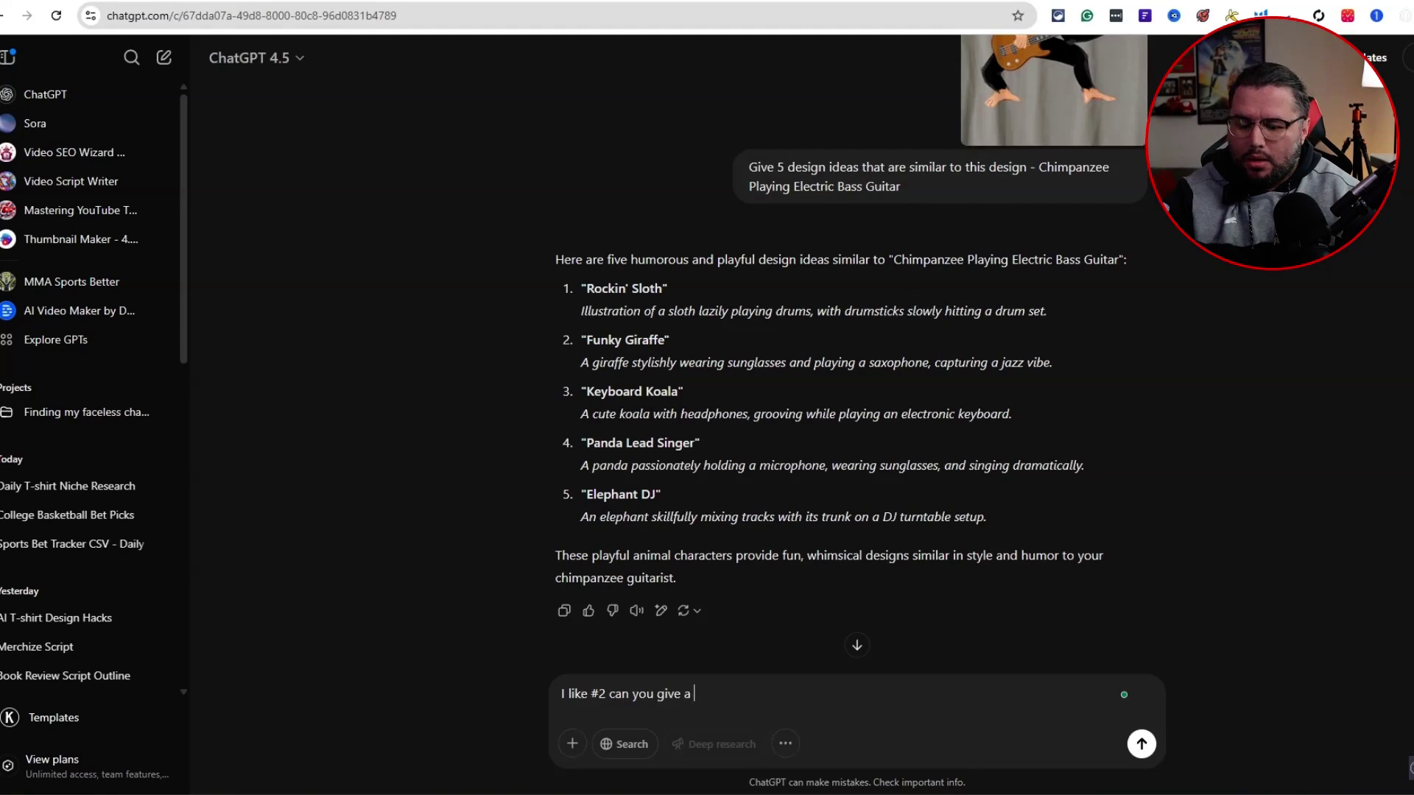
type("illust")
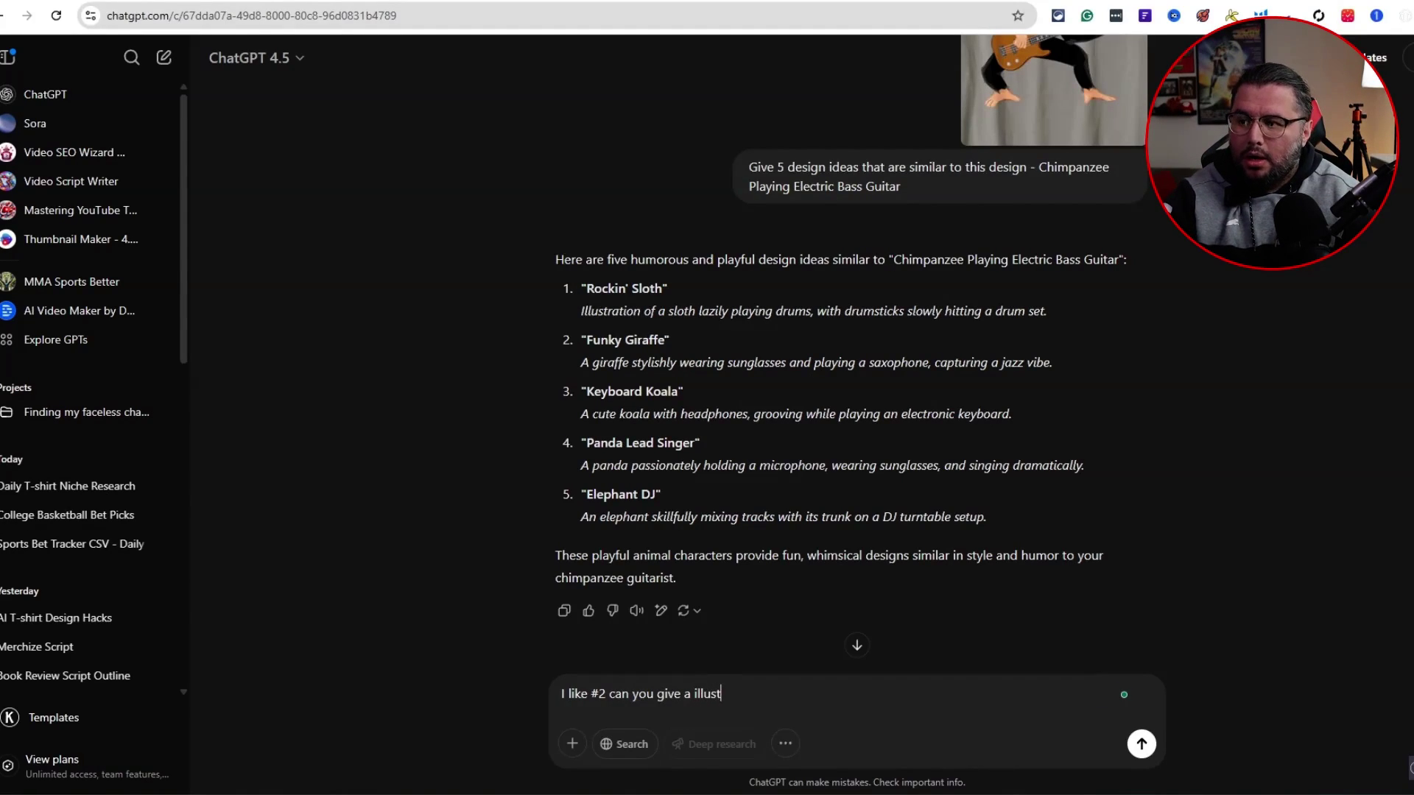
type("ratio")
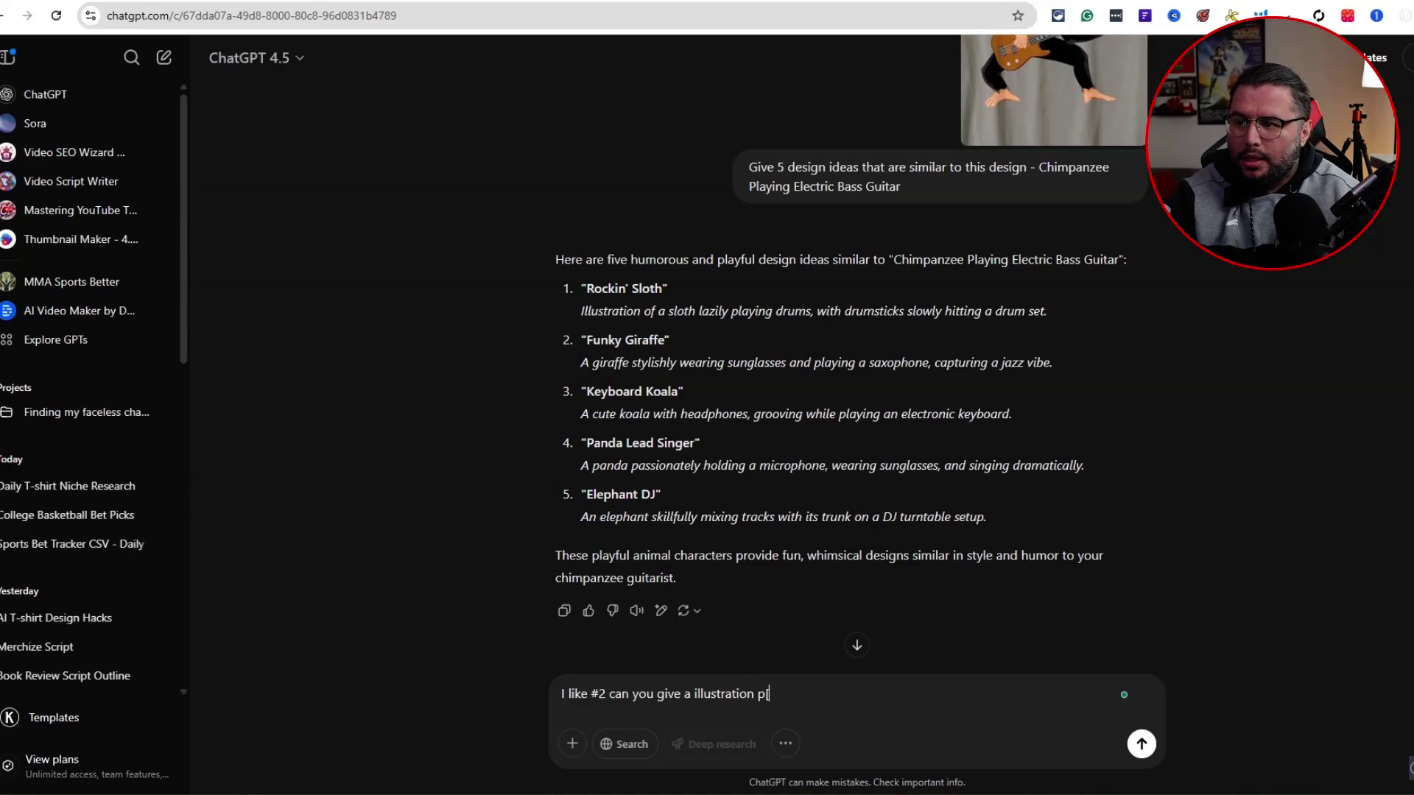
type("n prompt i")
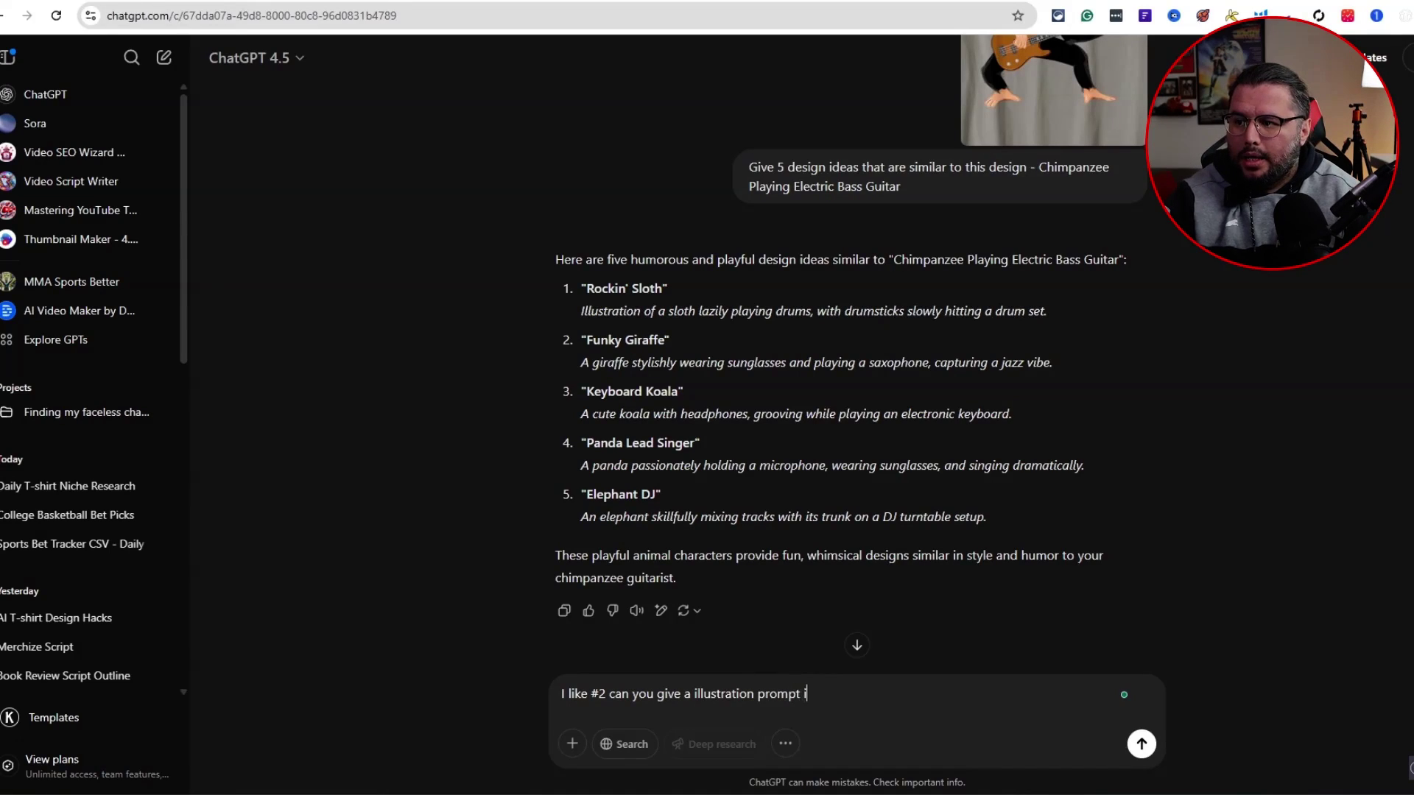
type("dea for Ide")
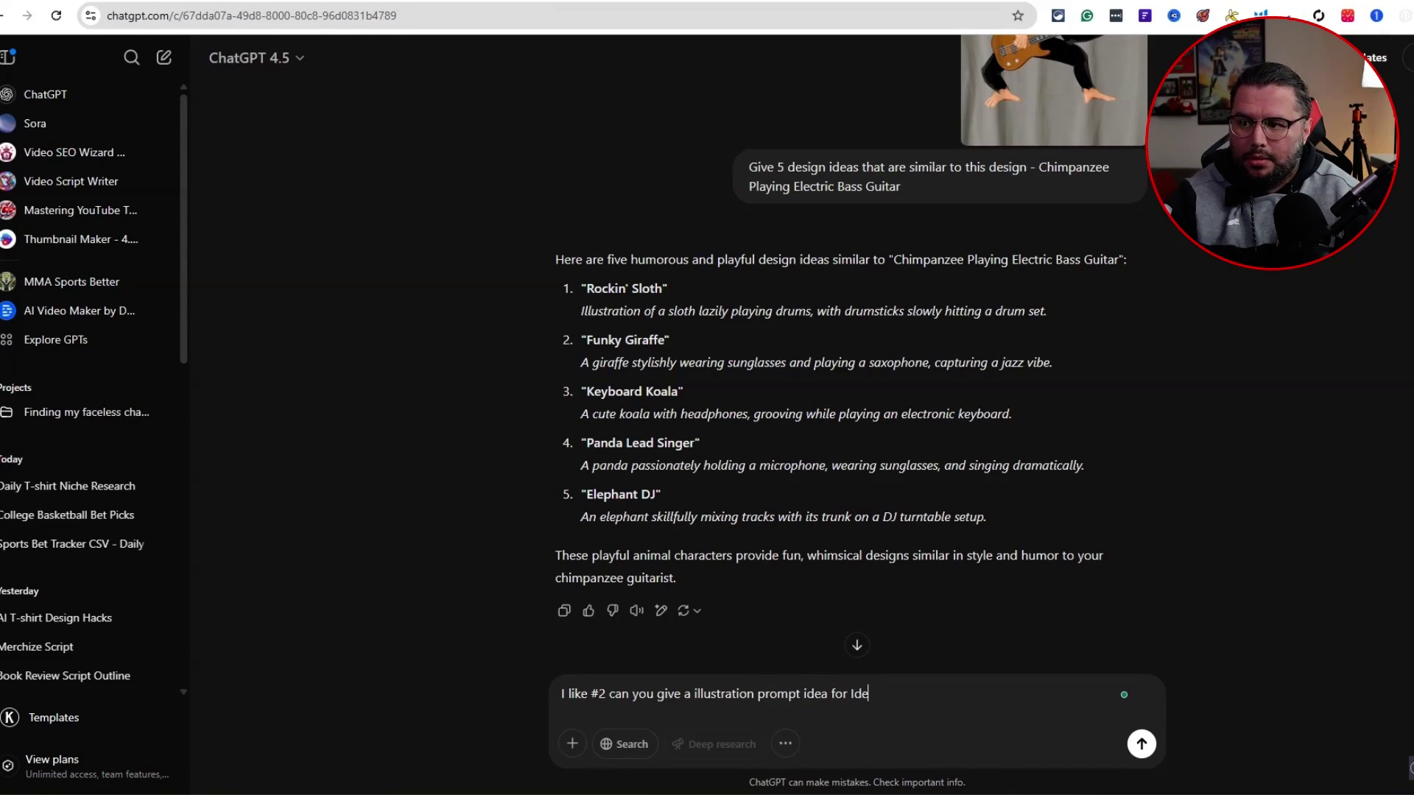
type("ogram AI")
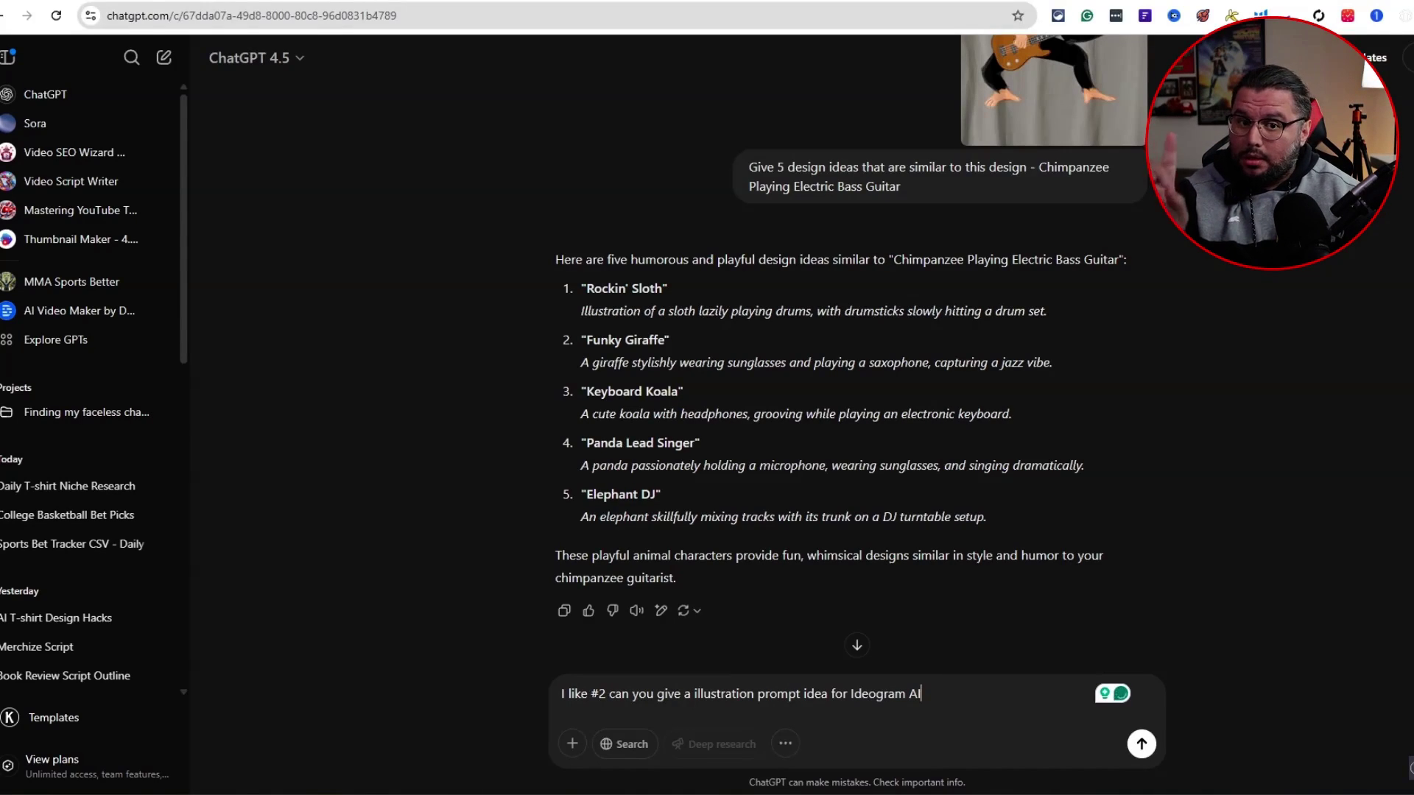
key("Return")
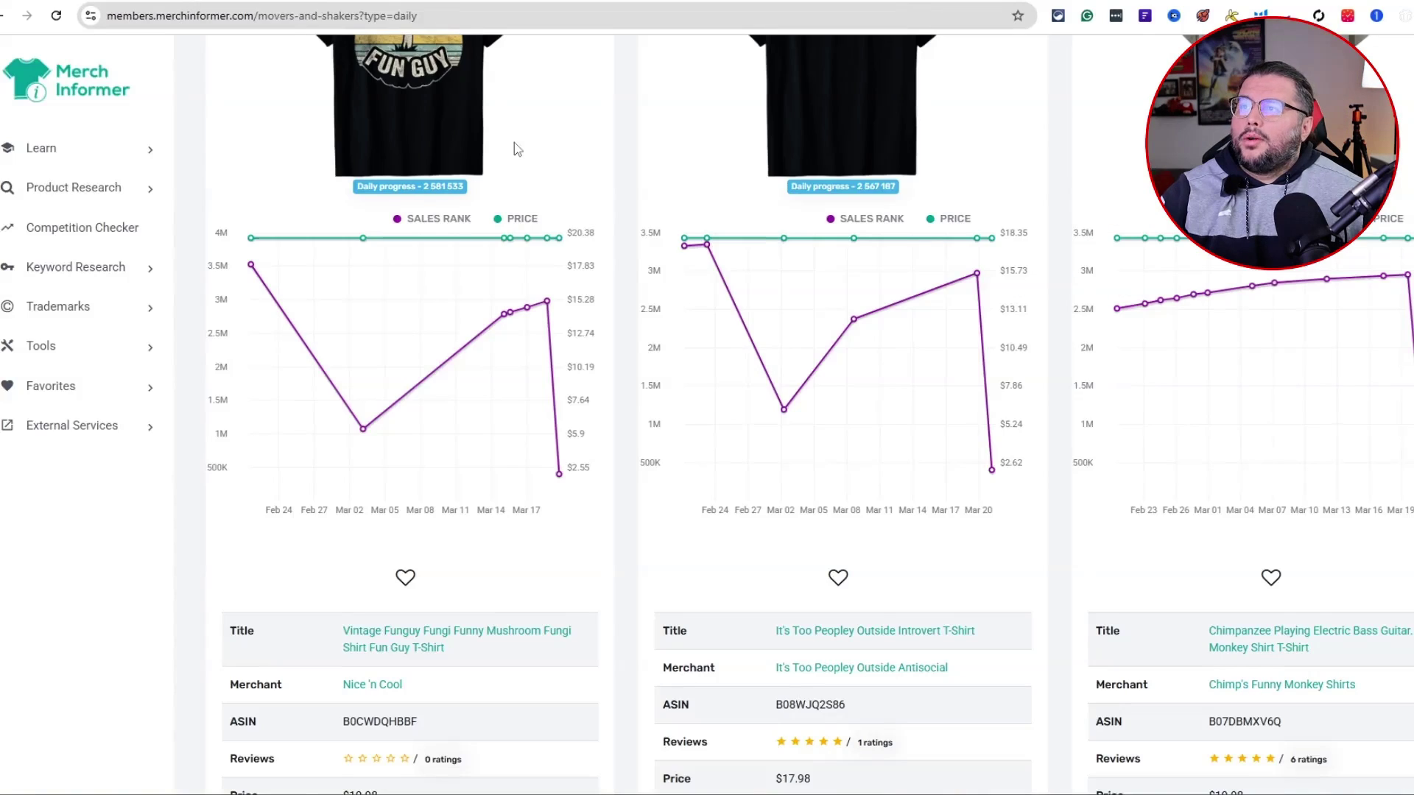
- Switch to Merch Informer and browse the daily movers and shakers shirts through to the last listing on the page
scroll(515, 148, "up", 5)
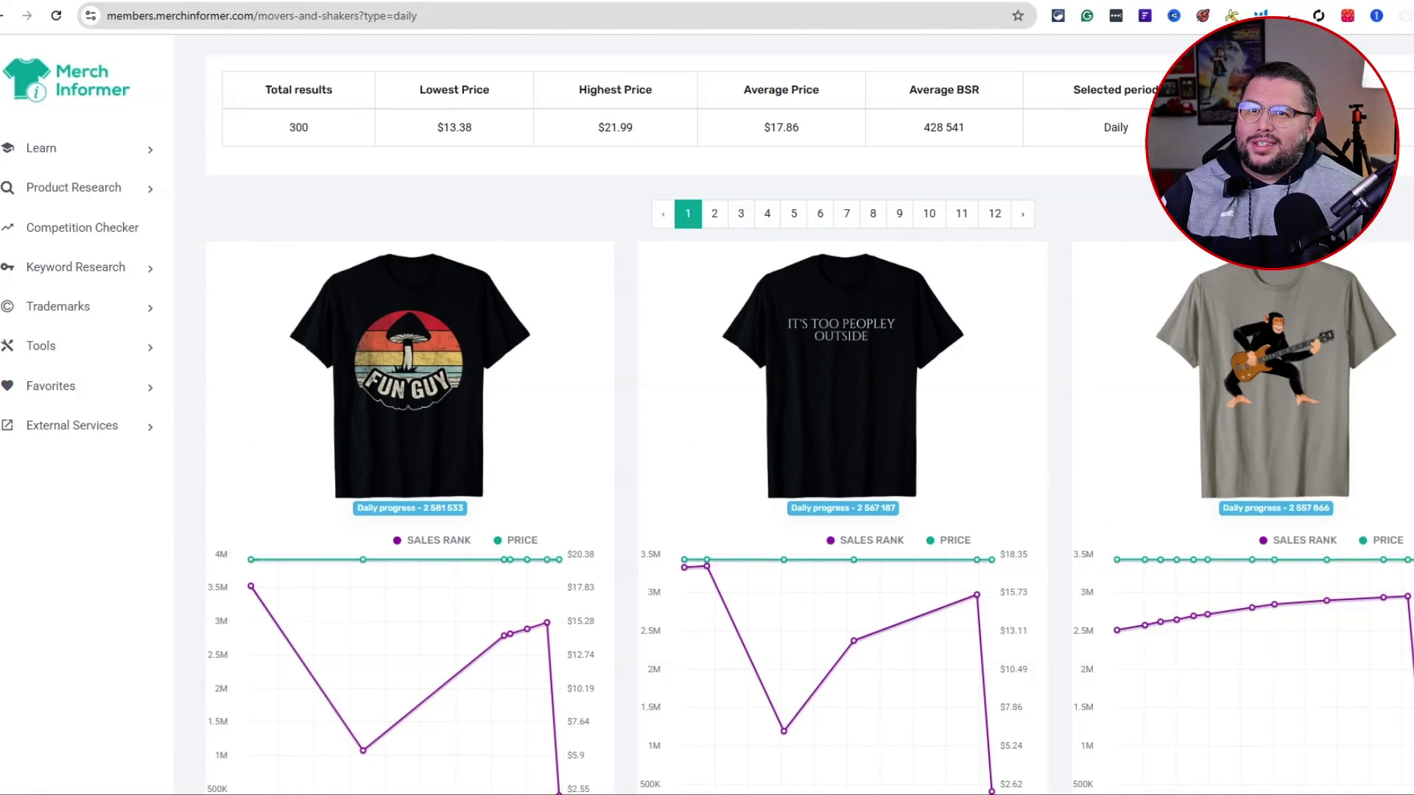
scroll(509, 471, "down", 20)
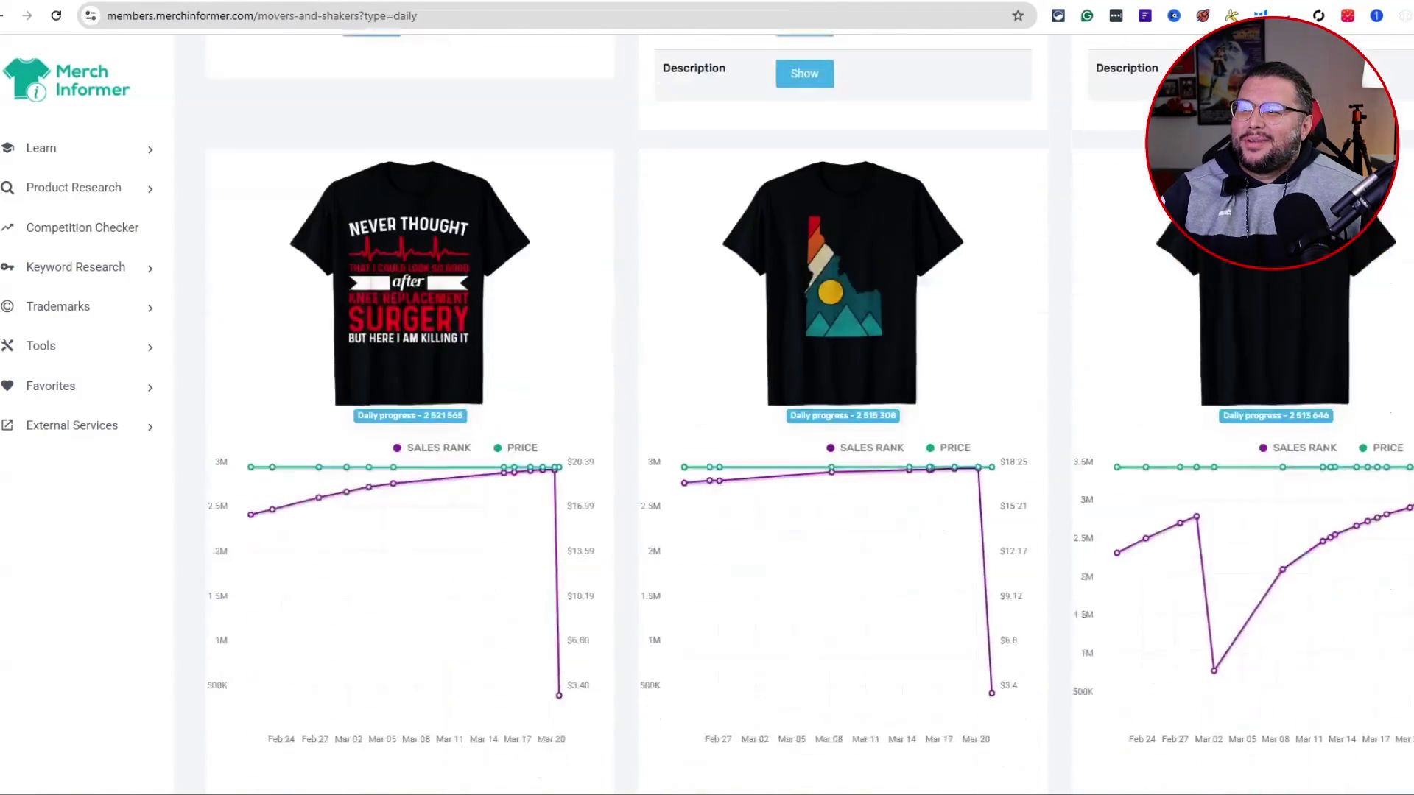
scroll(509, 471, "down", 20)
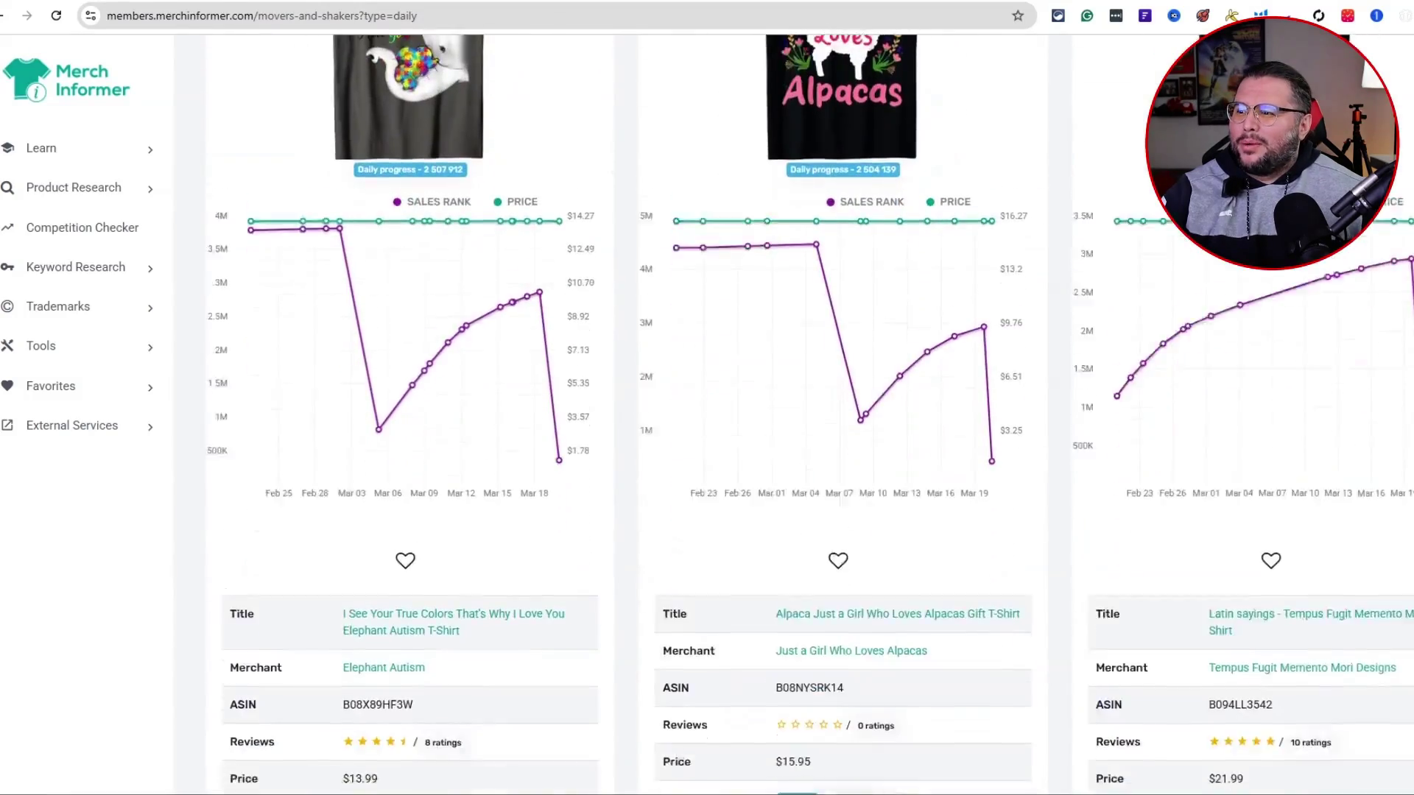
scroll(810, 415, "down", 4)
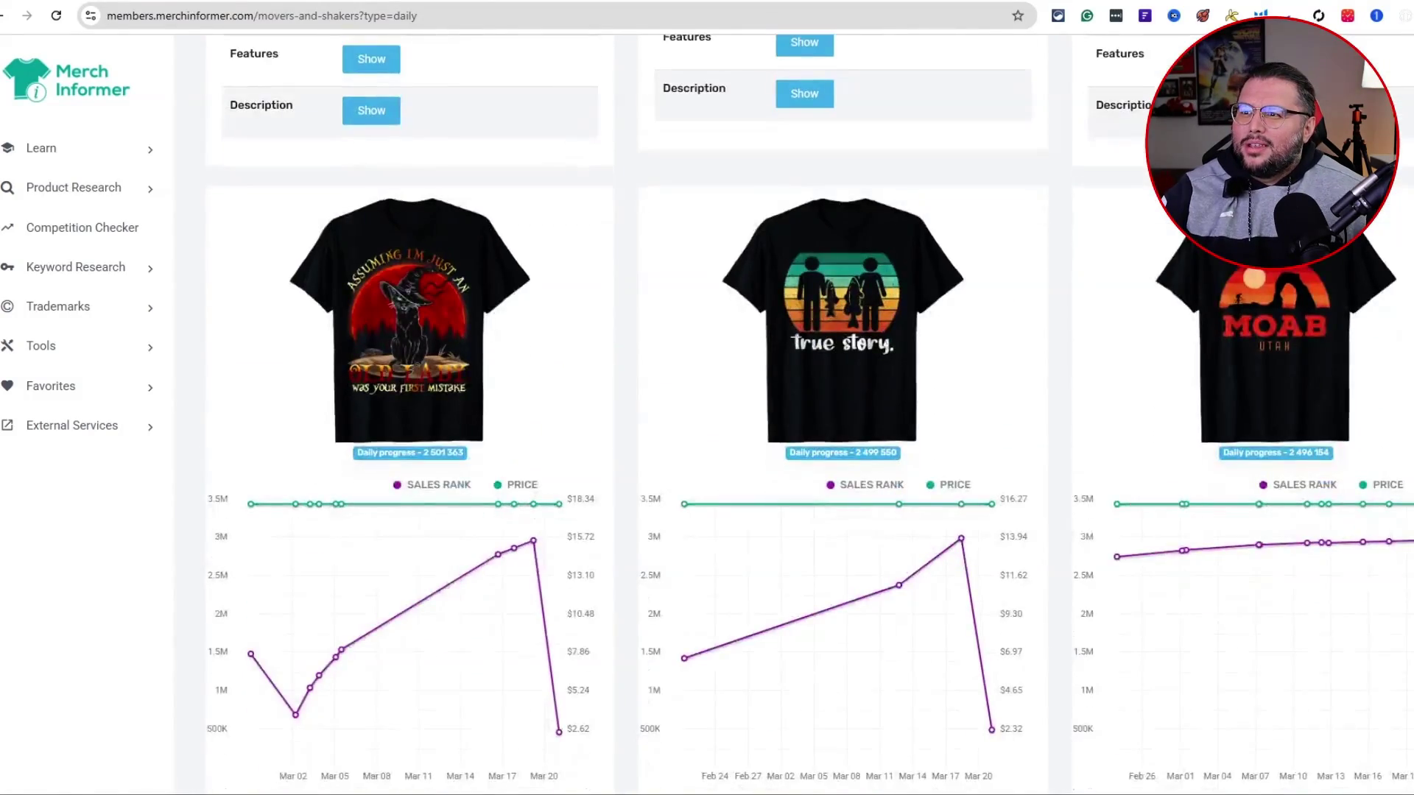
scroll(934, 274, "down", 3)
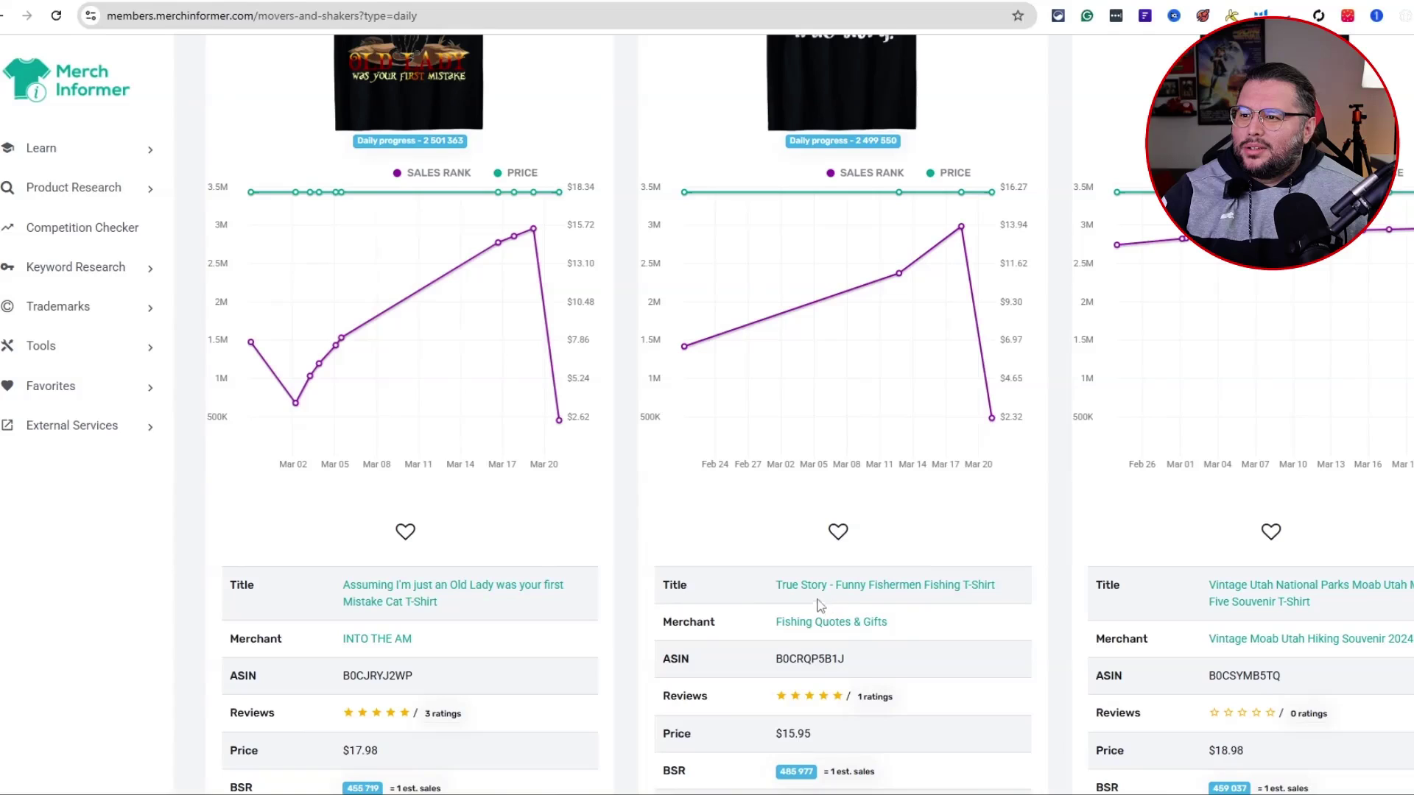
scroll(981, 603, "up", 3)
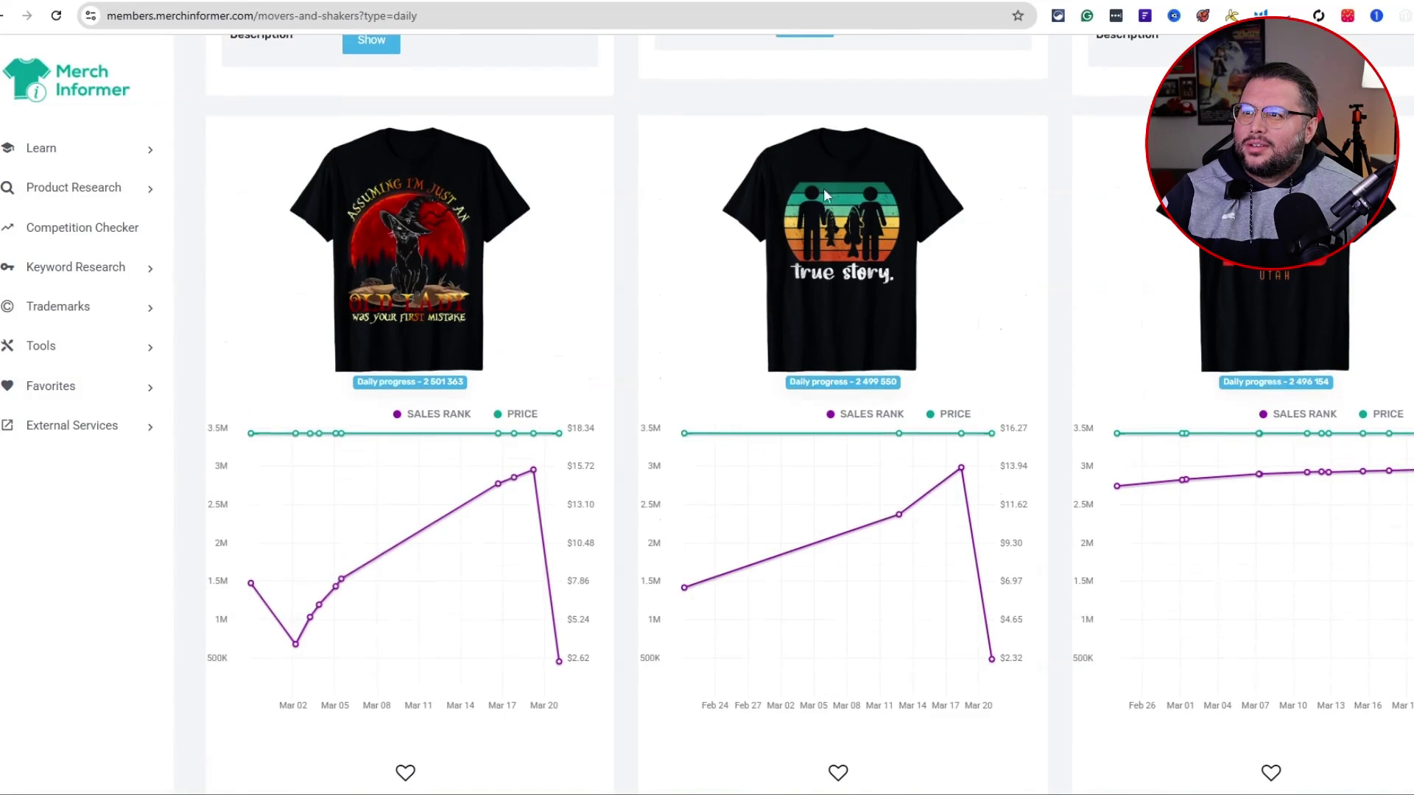
scroll(810, 412, "down", 10)
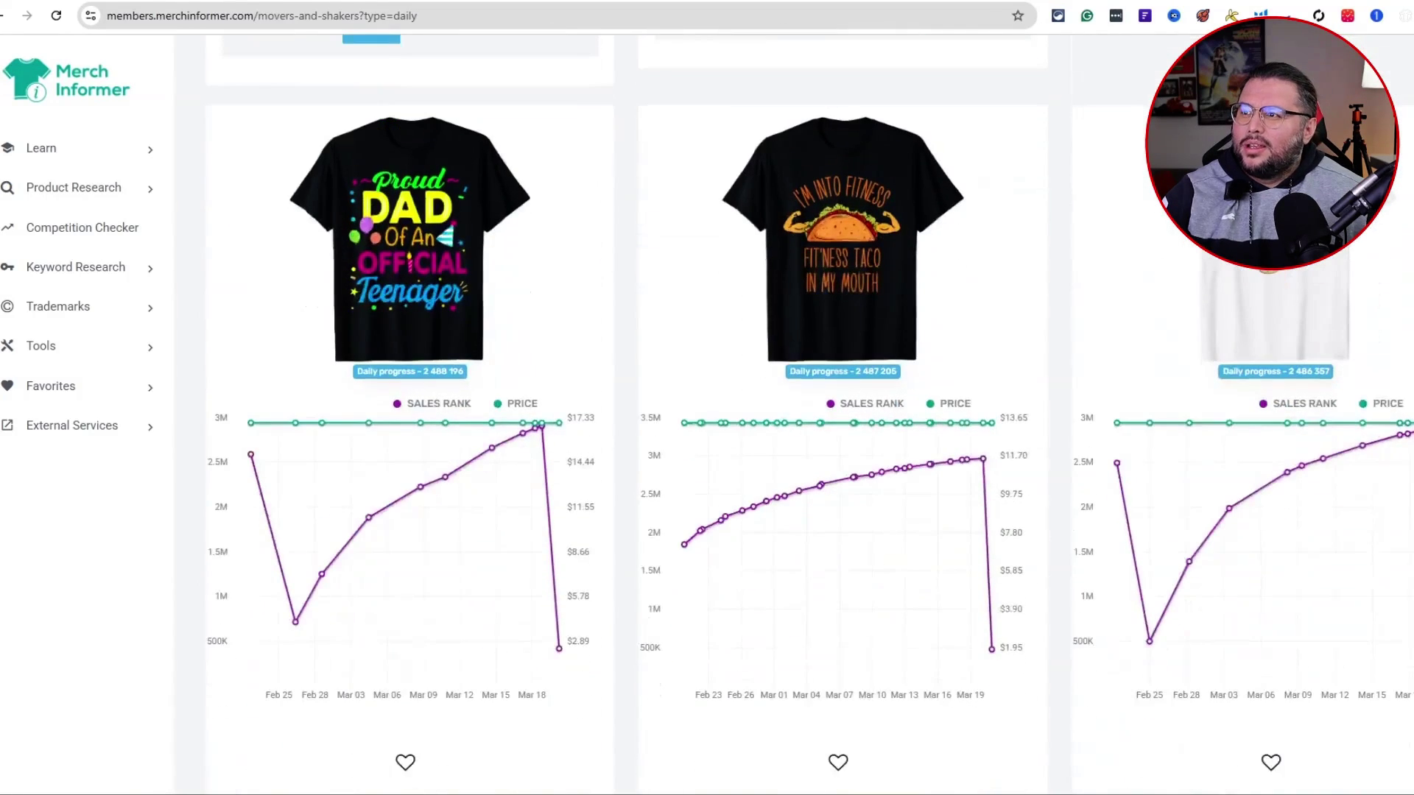
scroll(810, 412, "down", 10)
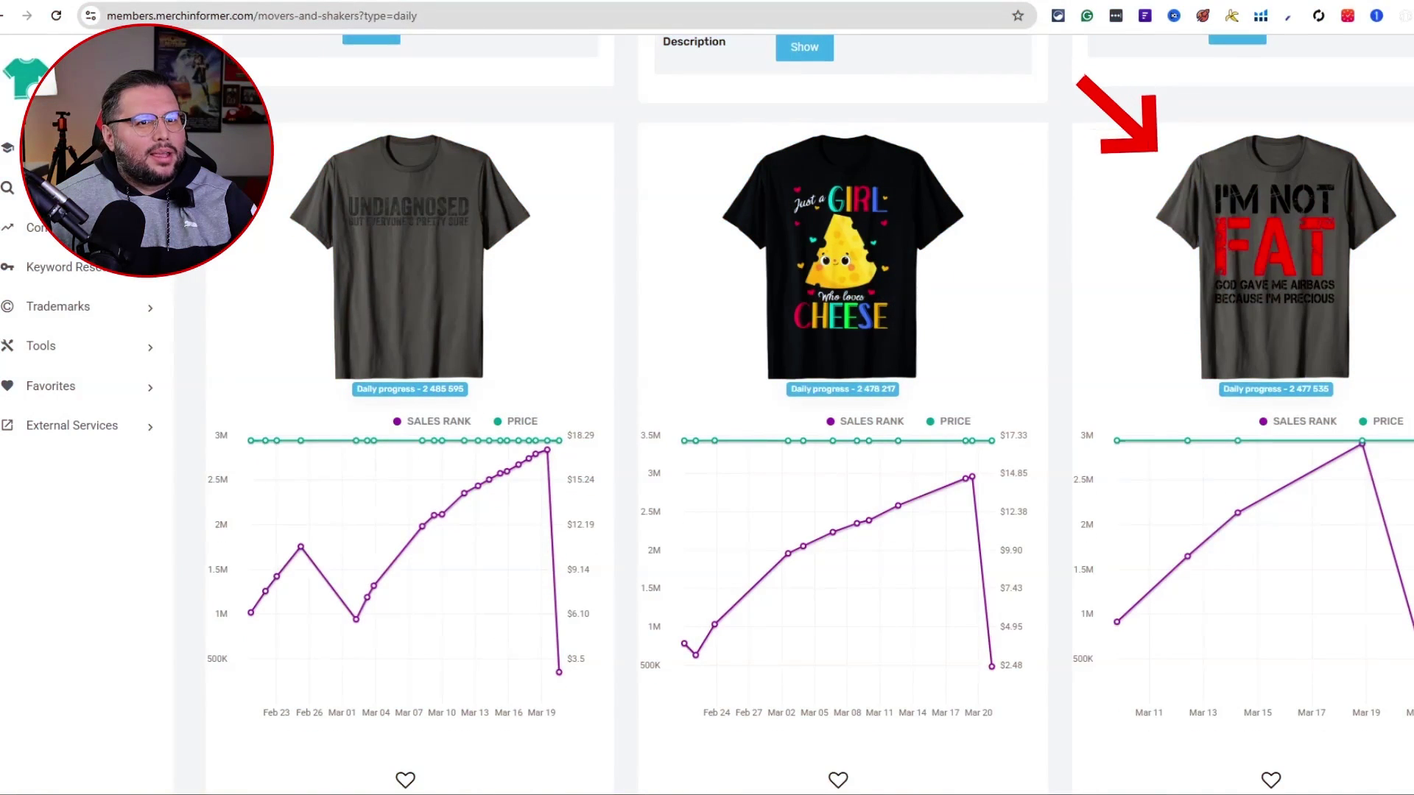
scroll(761, 412, "up", 1)
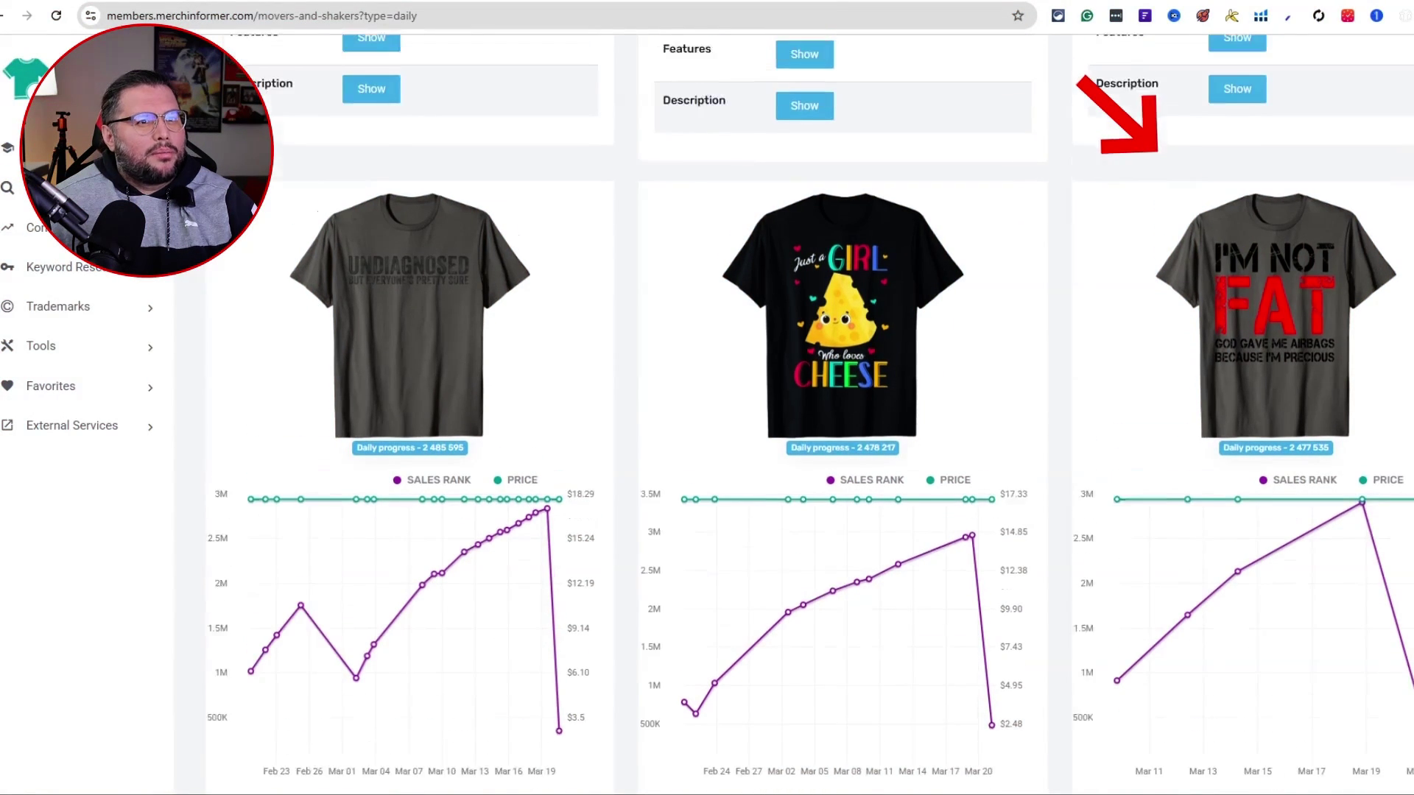
scroll(761, 412, "down", 1)
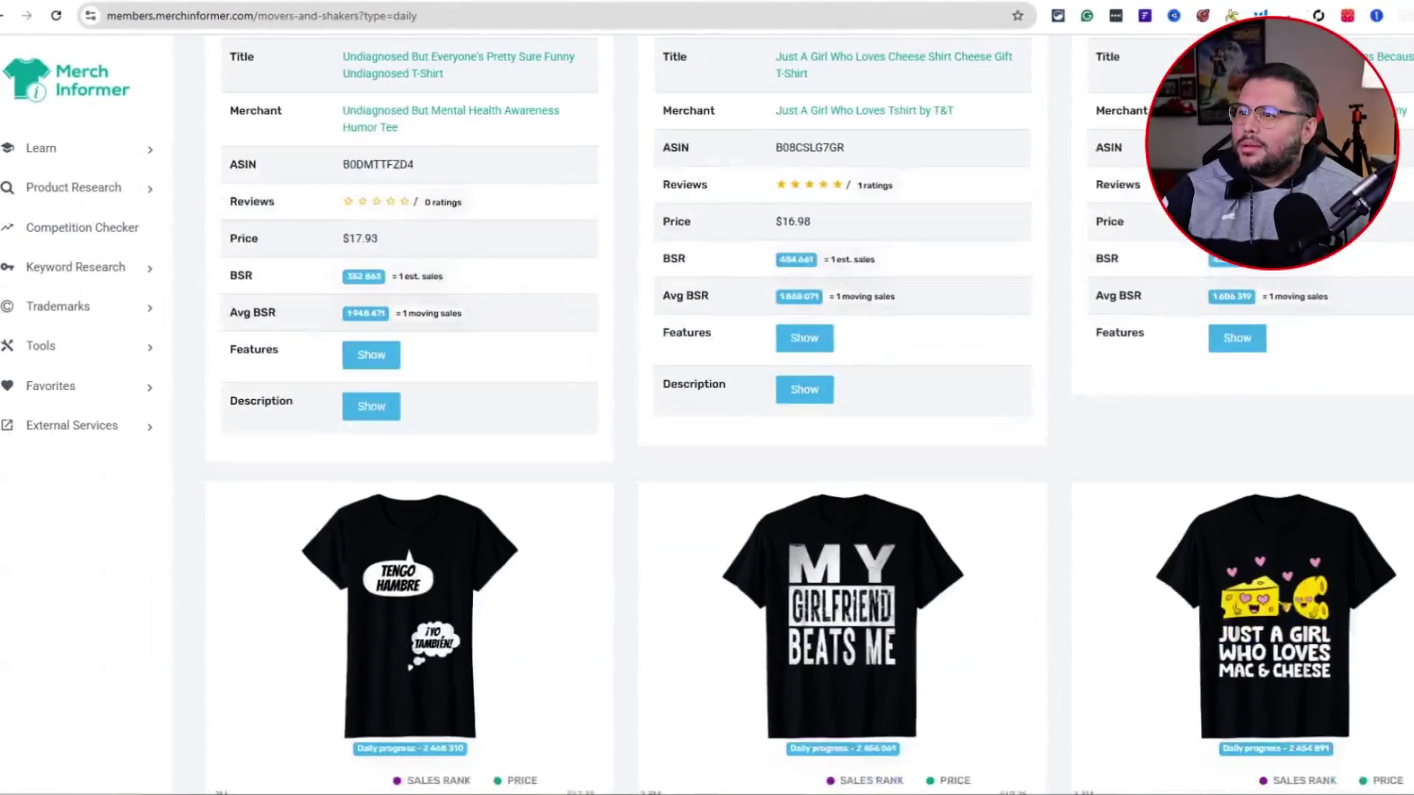
scroll(809, 412, "down", 1)
scroll(604, 382, "down", 2)
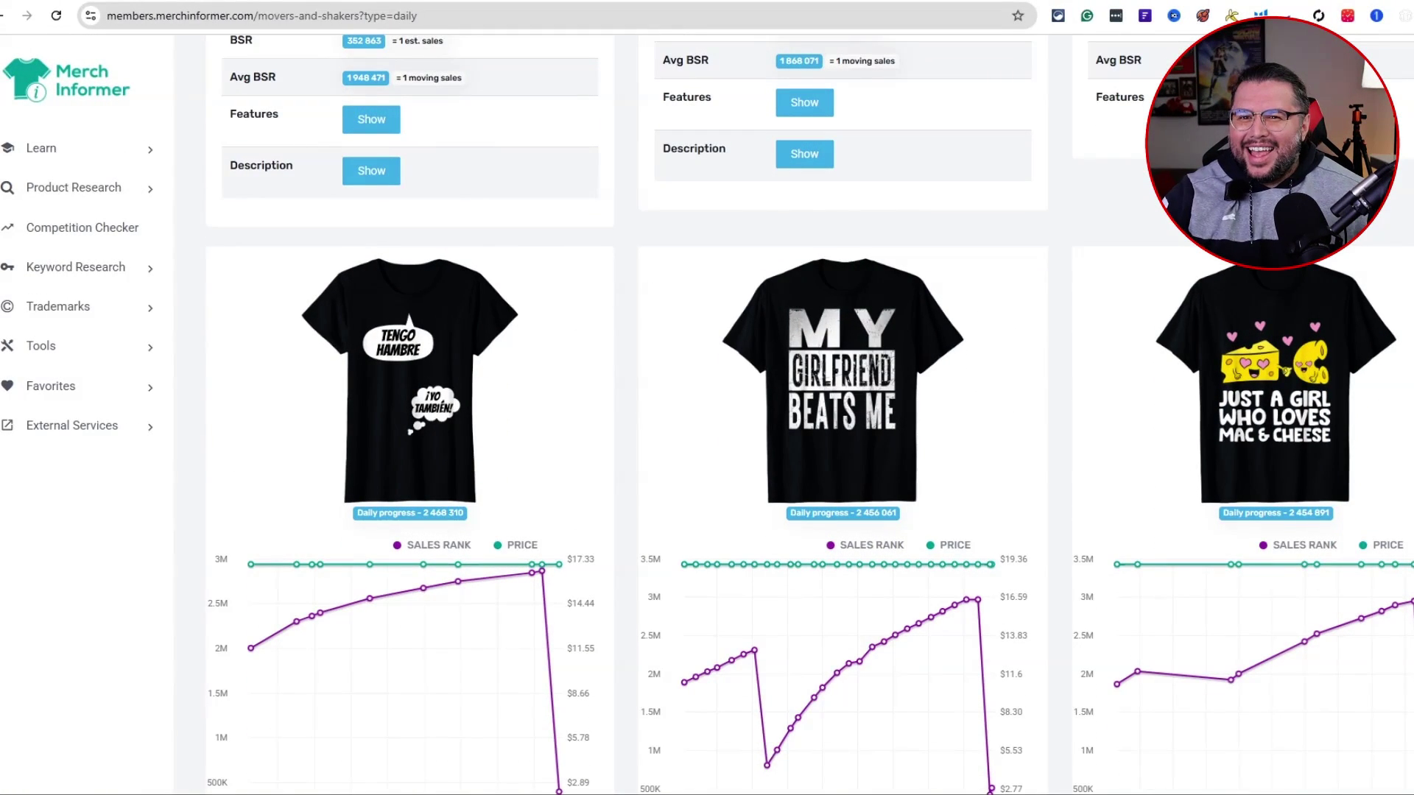
scroll(707, 412, "down", 13)
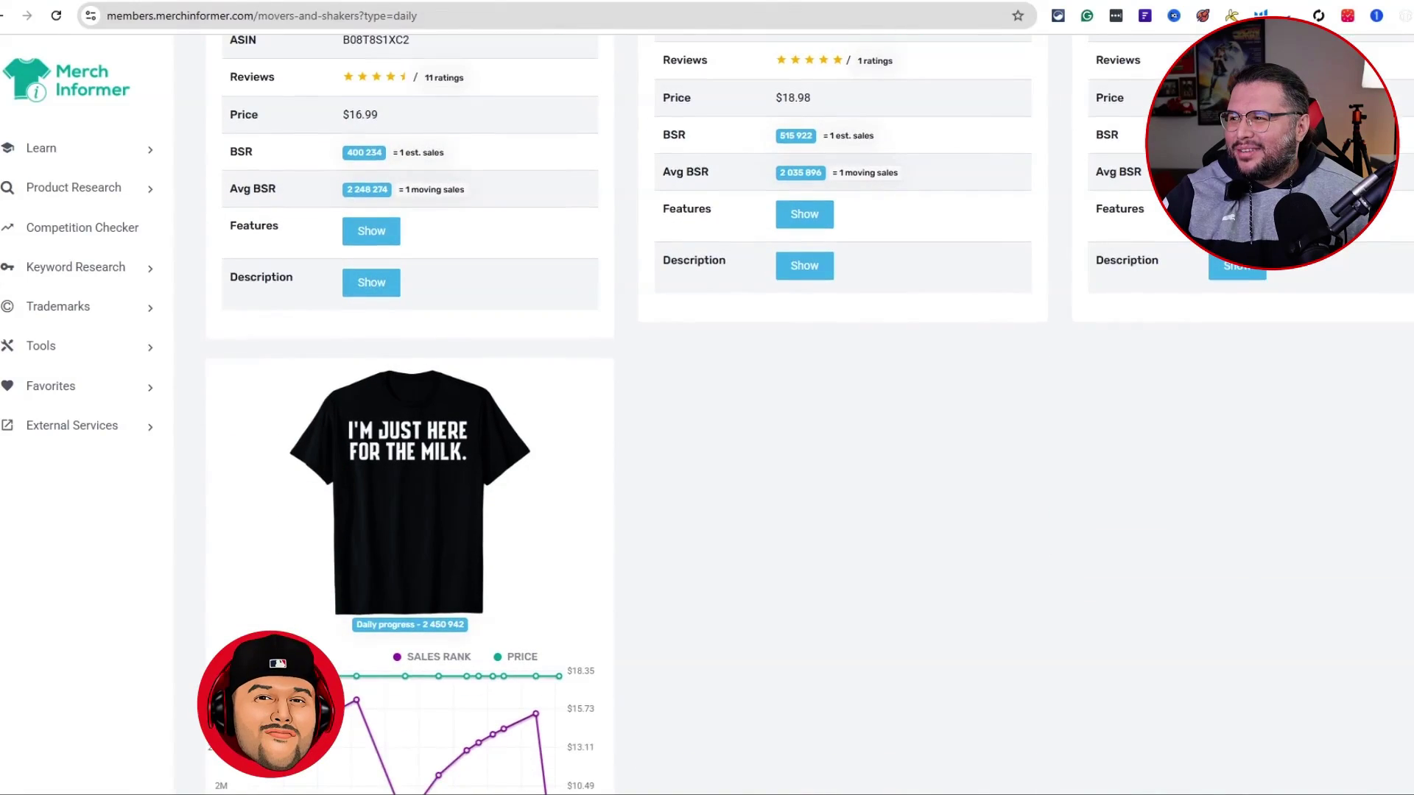
scroll(409, 412, "down", 6)
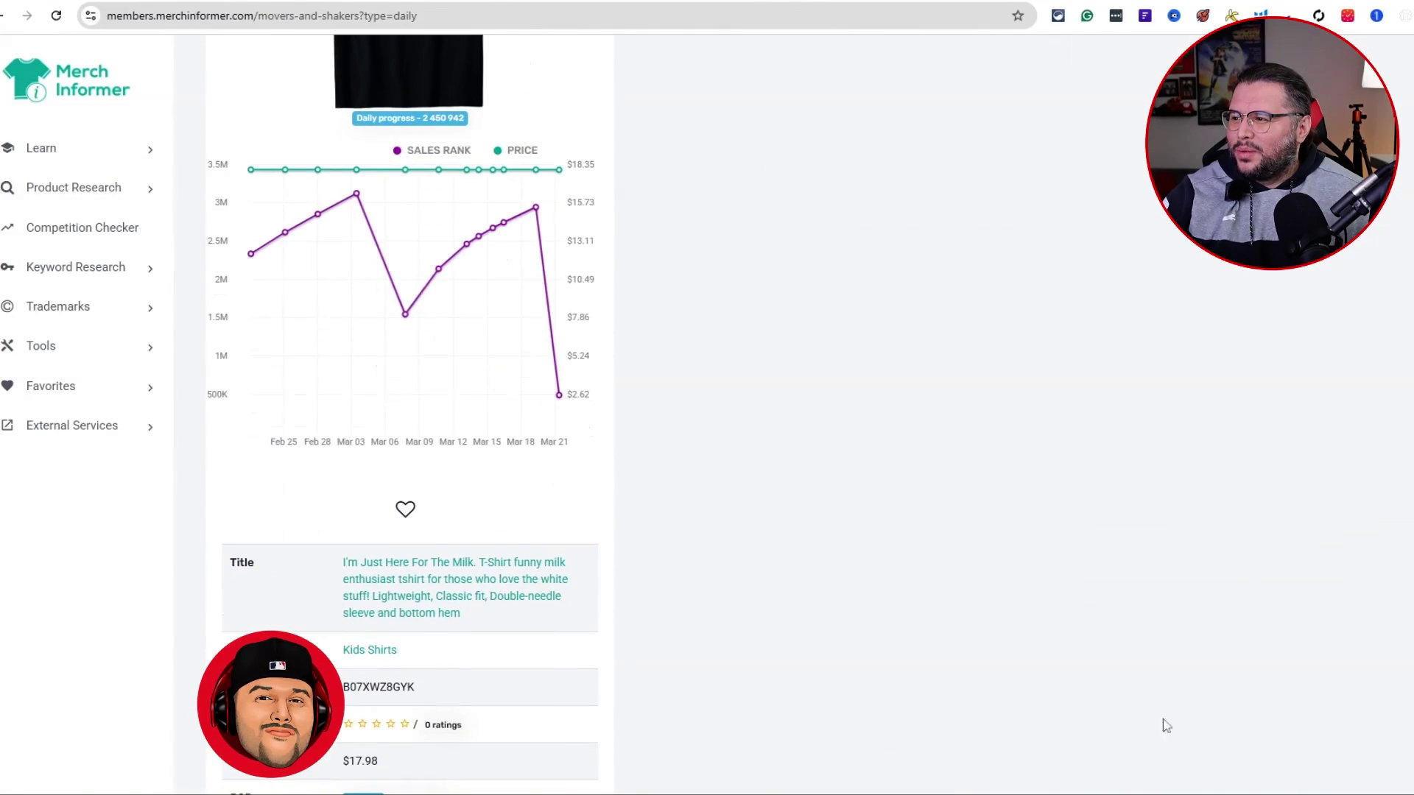
- Examine the "I'm Just Here For The Milk" shirt and the sales rank and listing details of "My Girlfriend Beats Me"
scroll(694, 625, "up", 4)
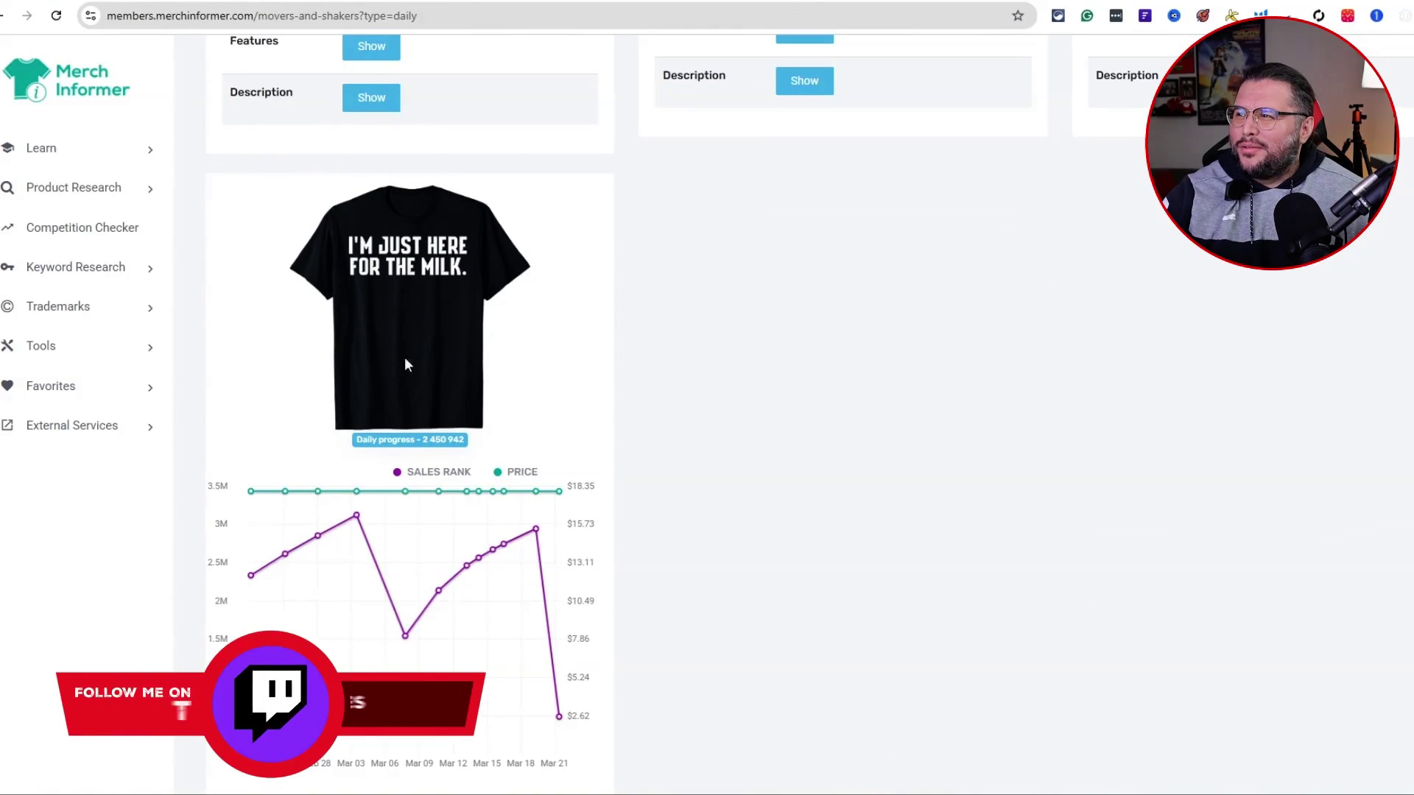
scroll(514, 385, "up", 1)
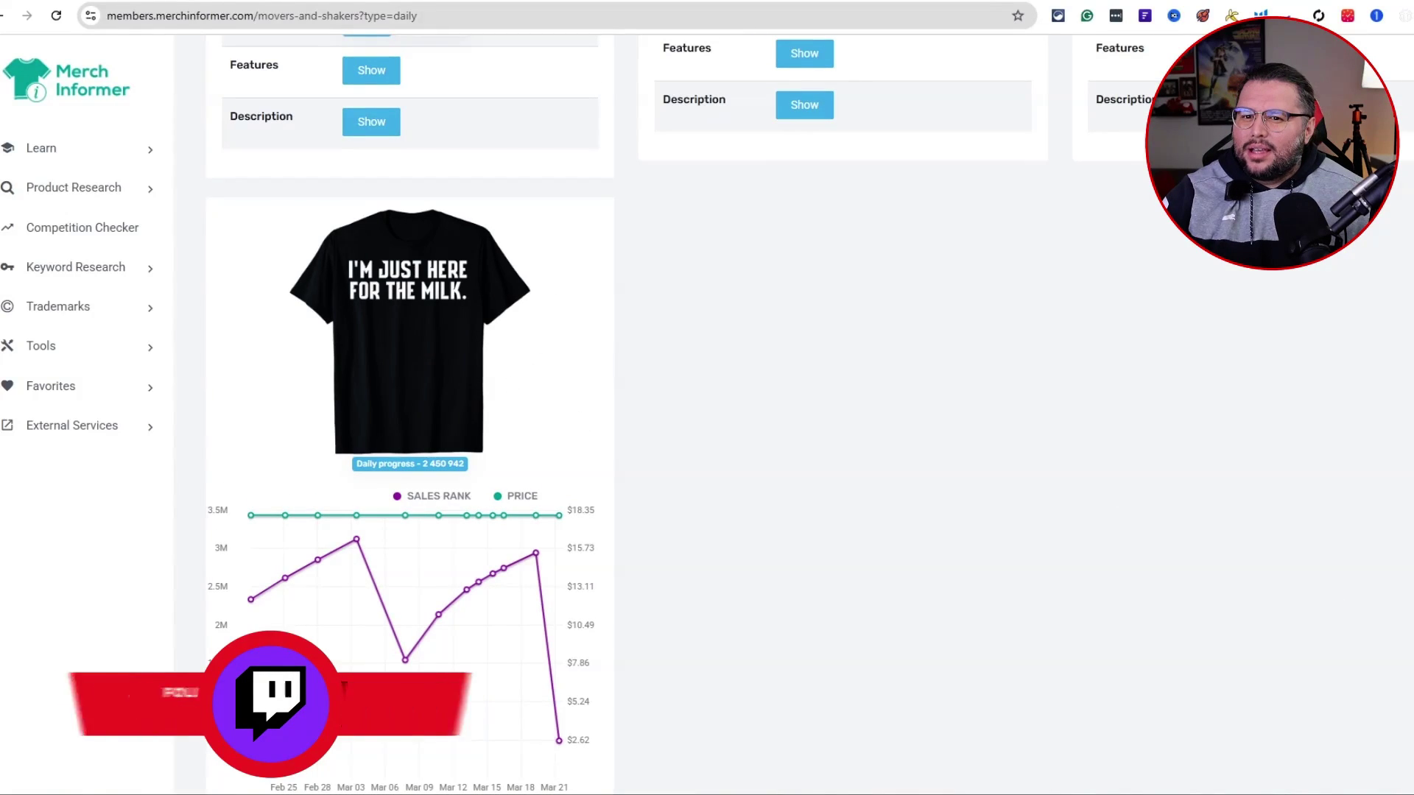
scroll(886, 474, "down", 10)
scroll(1287, 475, "down", 1)
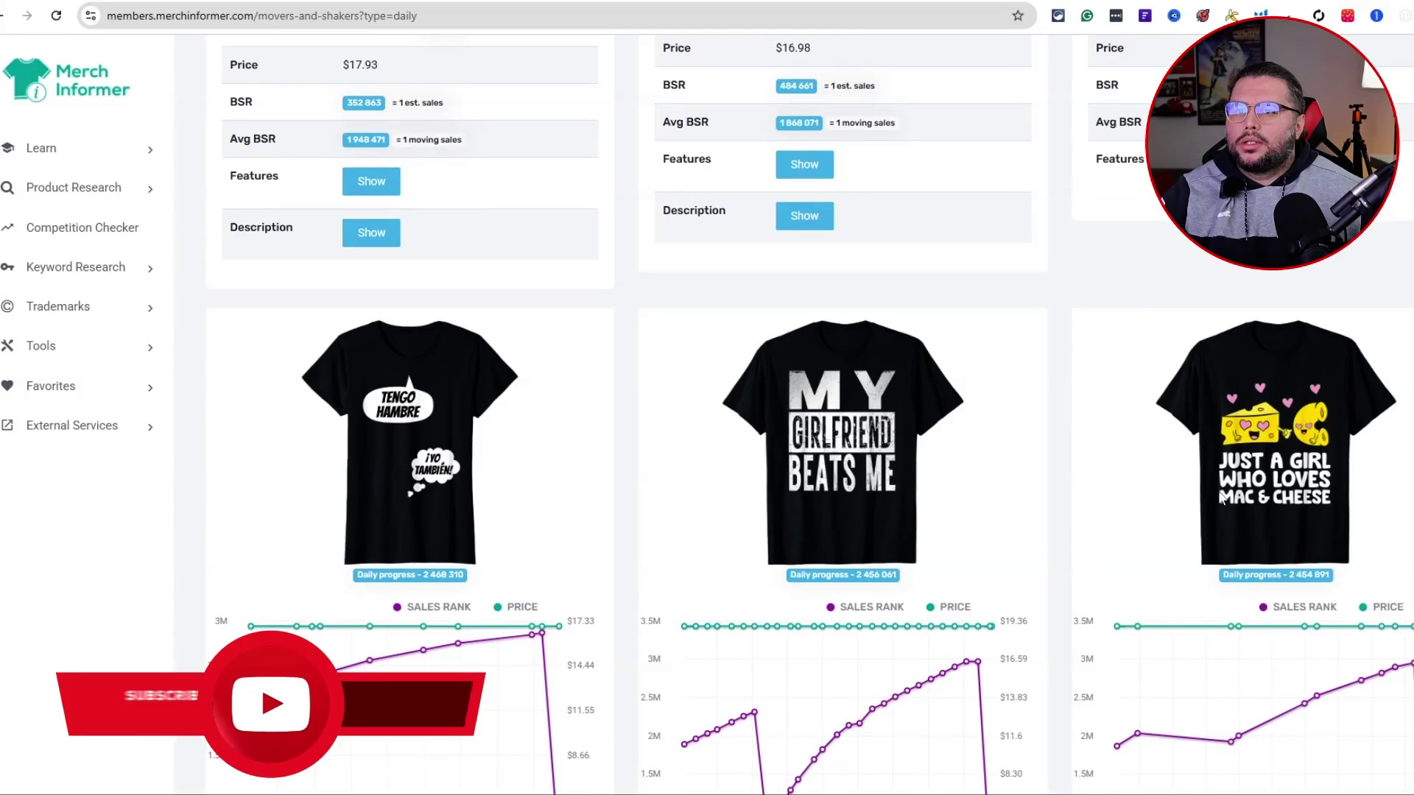
scroll(1287, 475, "down", 3)
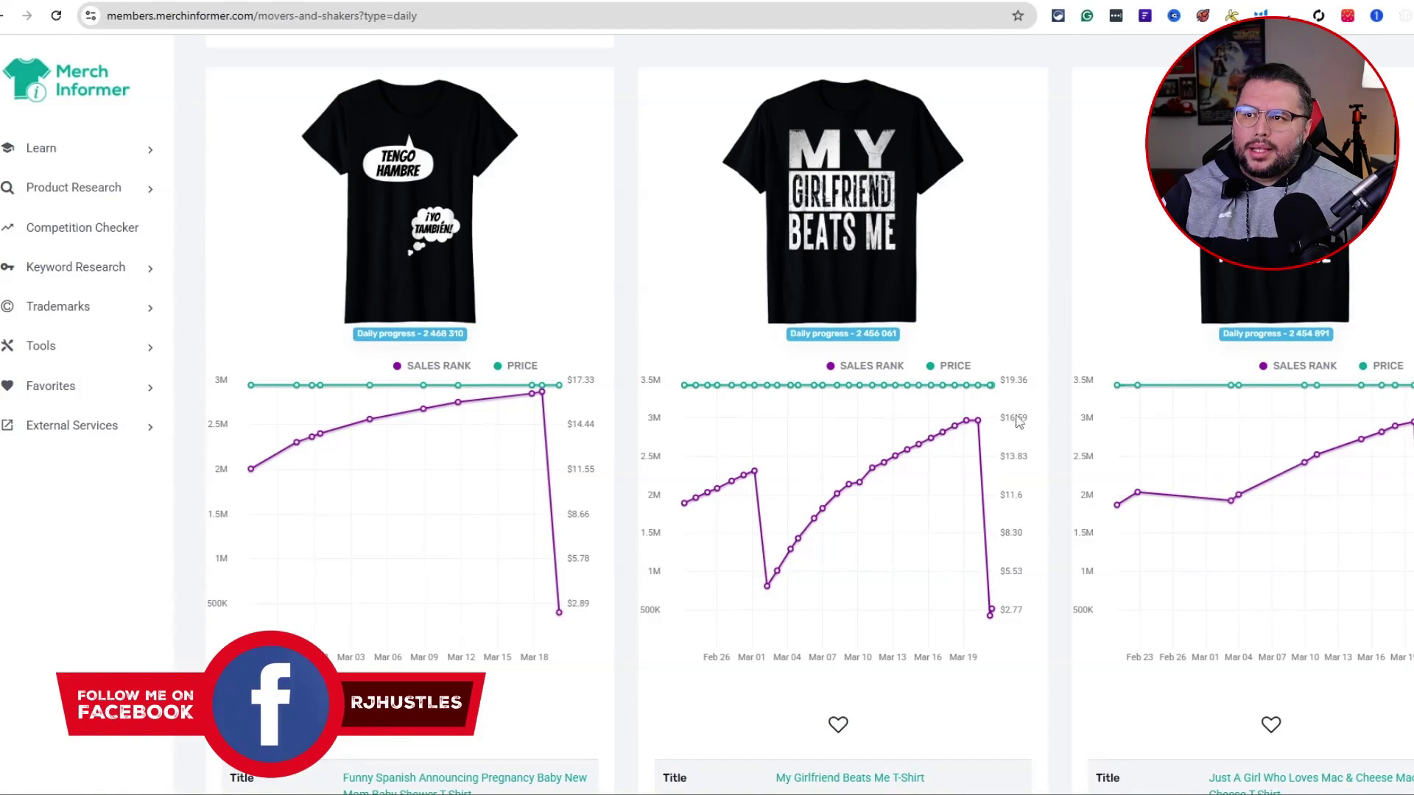
scroll(889, 460, "down", 5)
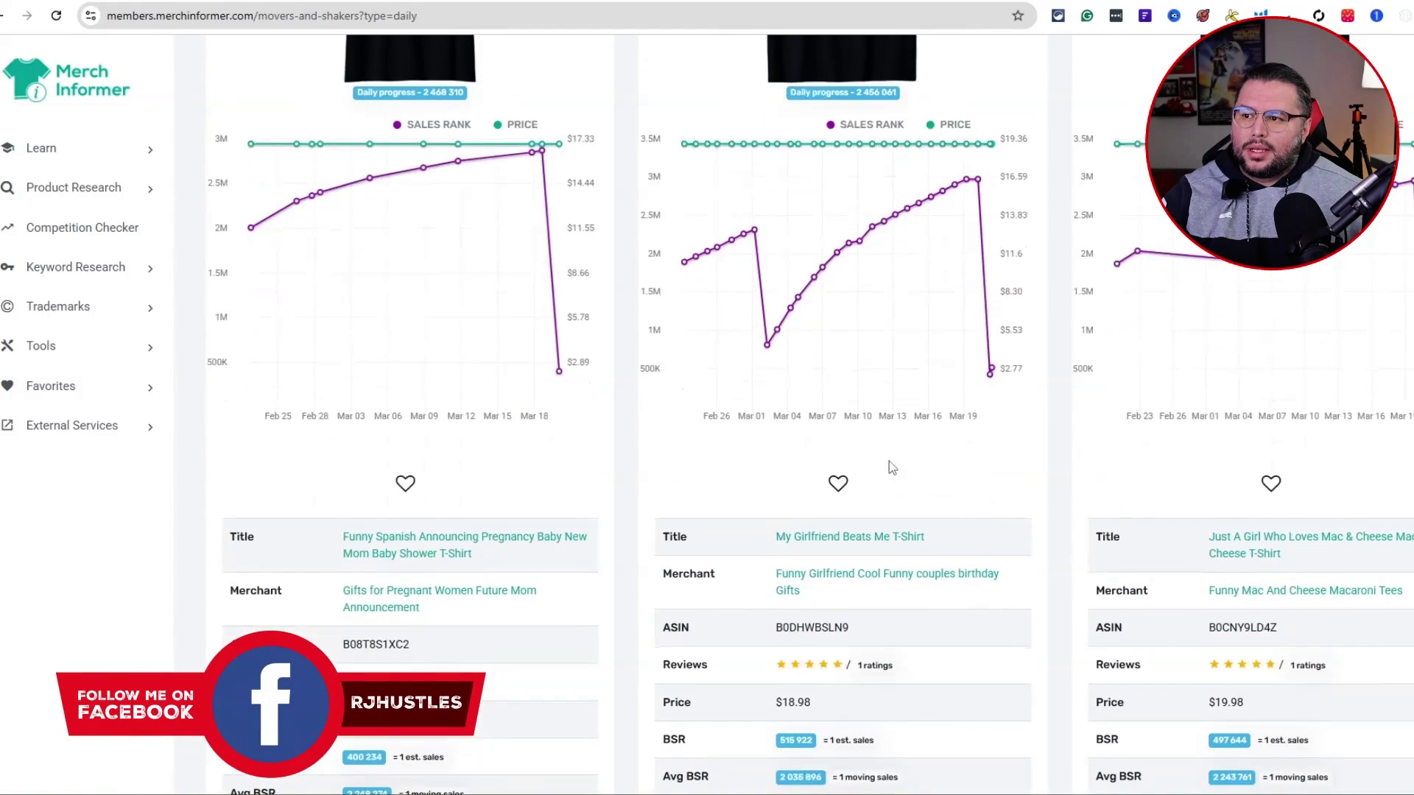
scroll(920, 467, "down", 2)
scroll(928, 412, "up", 7)
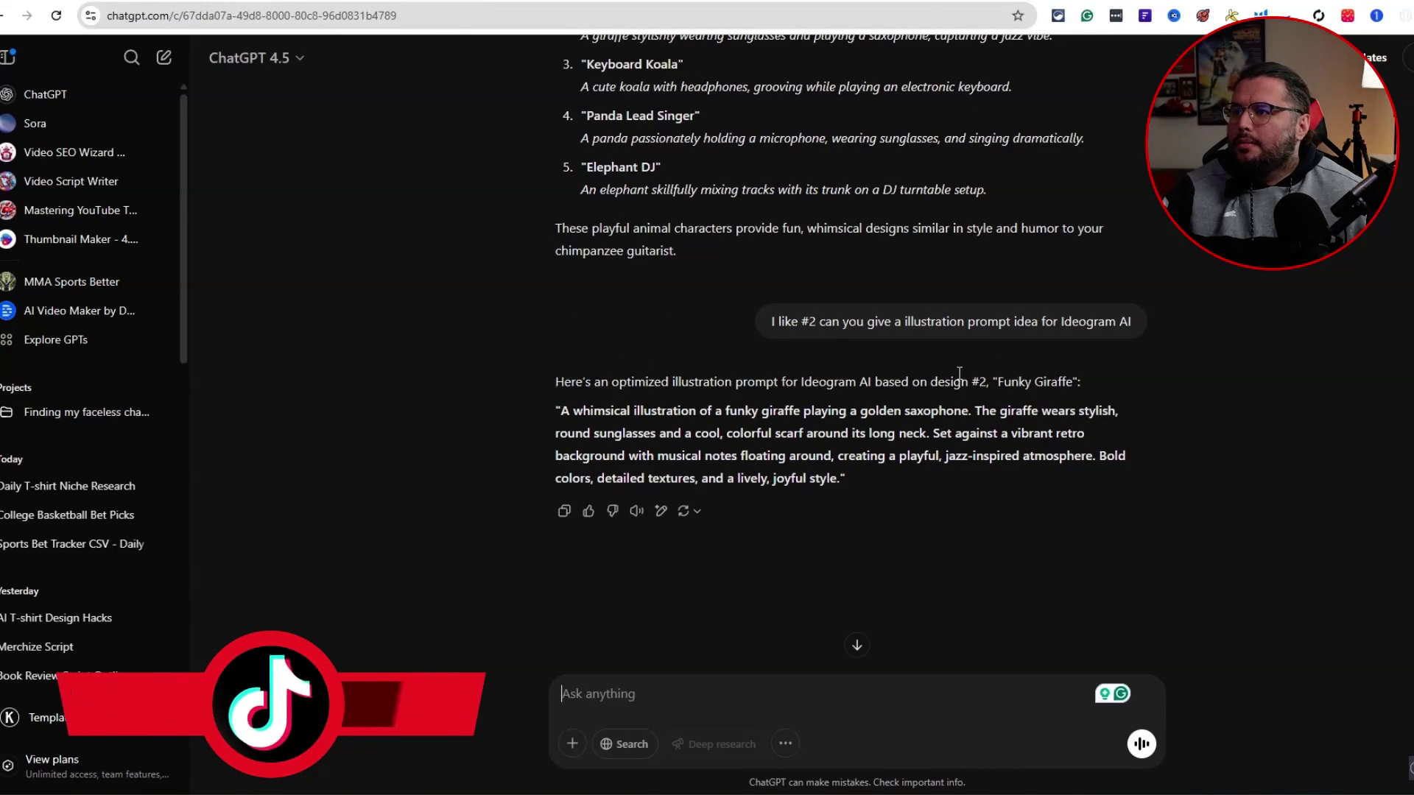
- Return to ChatGPT and ask "Can you create this image for me" for the Funky Giraffe prompt
left_click_drag(837, 479, 557, 410)
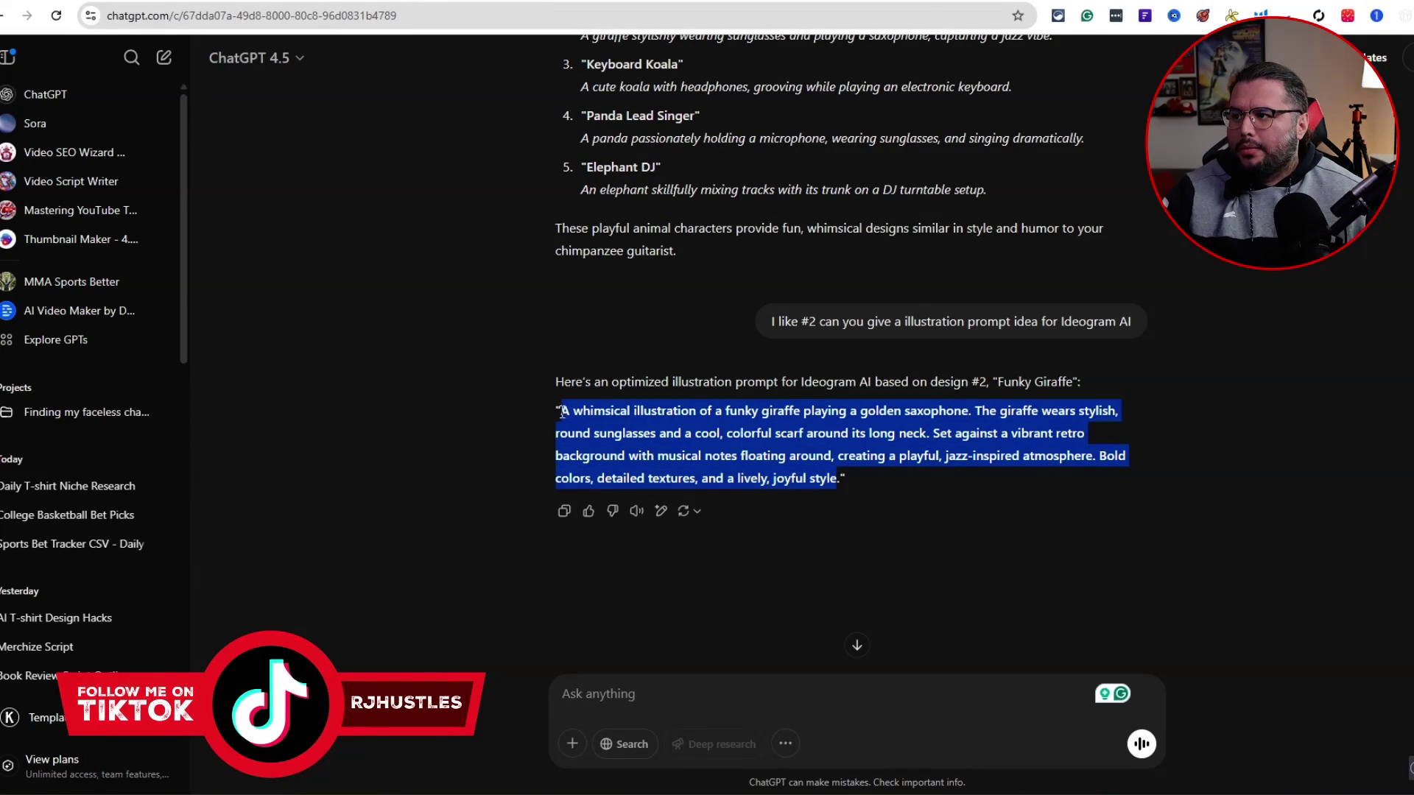
type("Can yo")
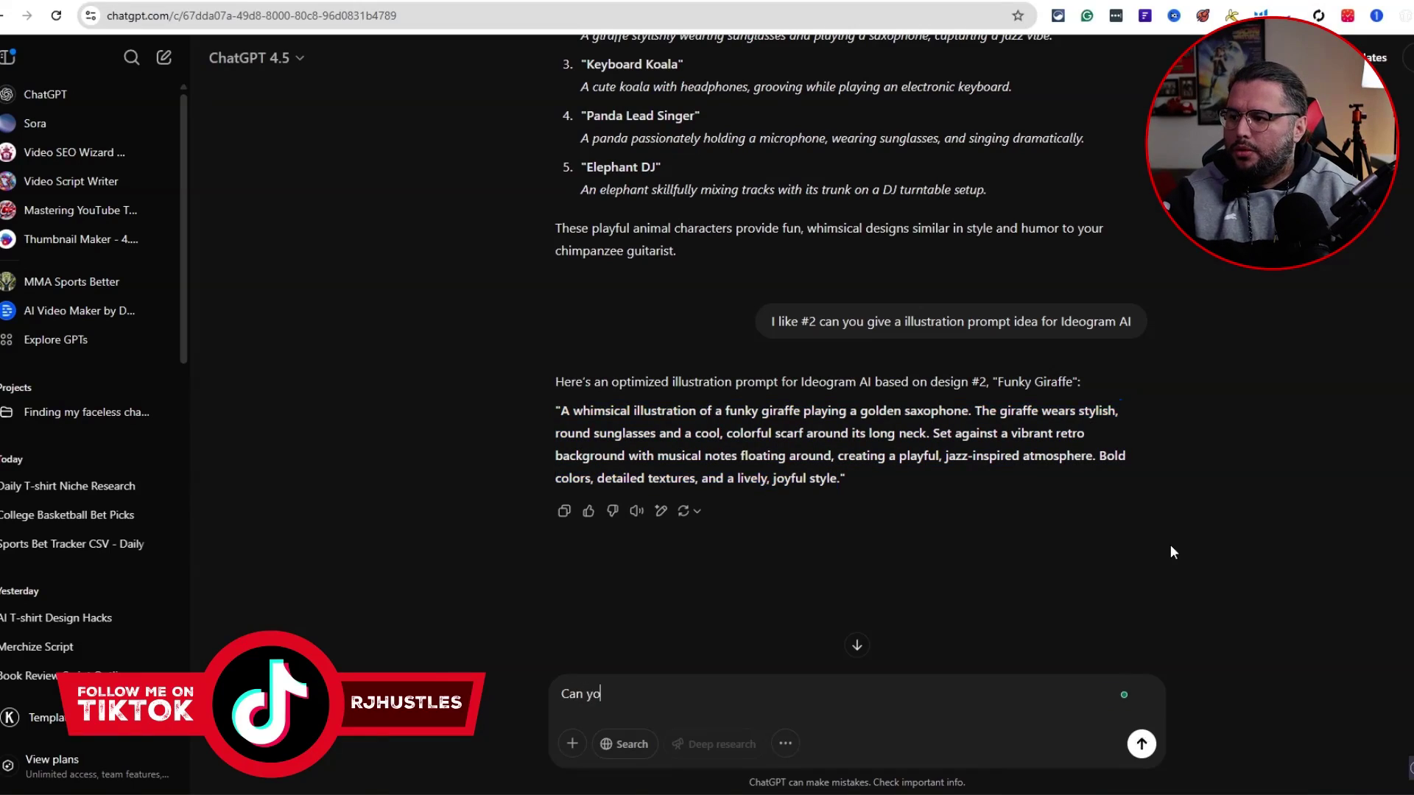
type("u create this i")
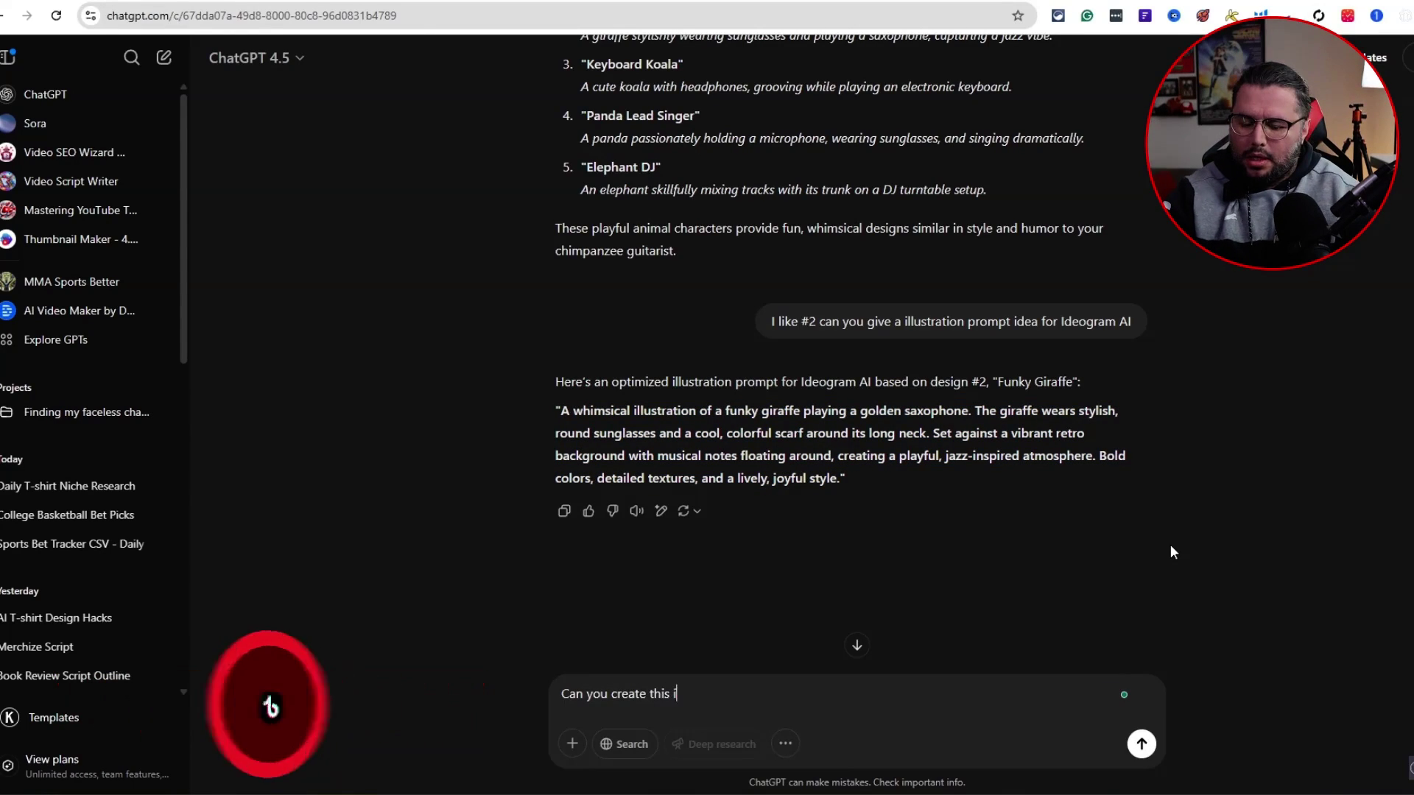
type("mage for me")
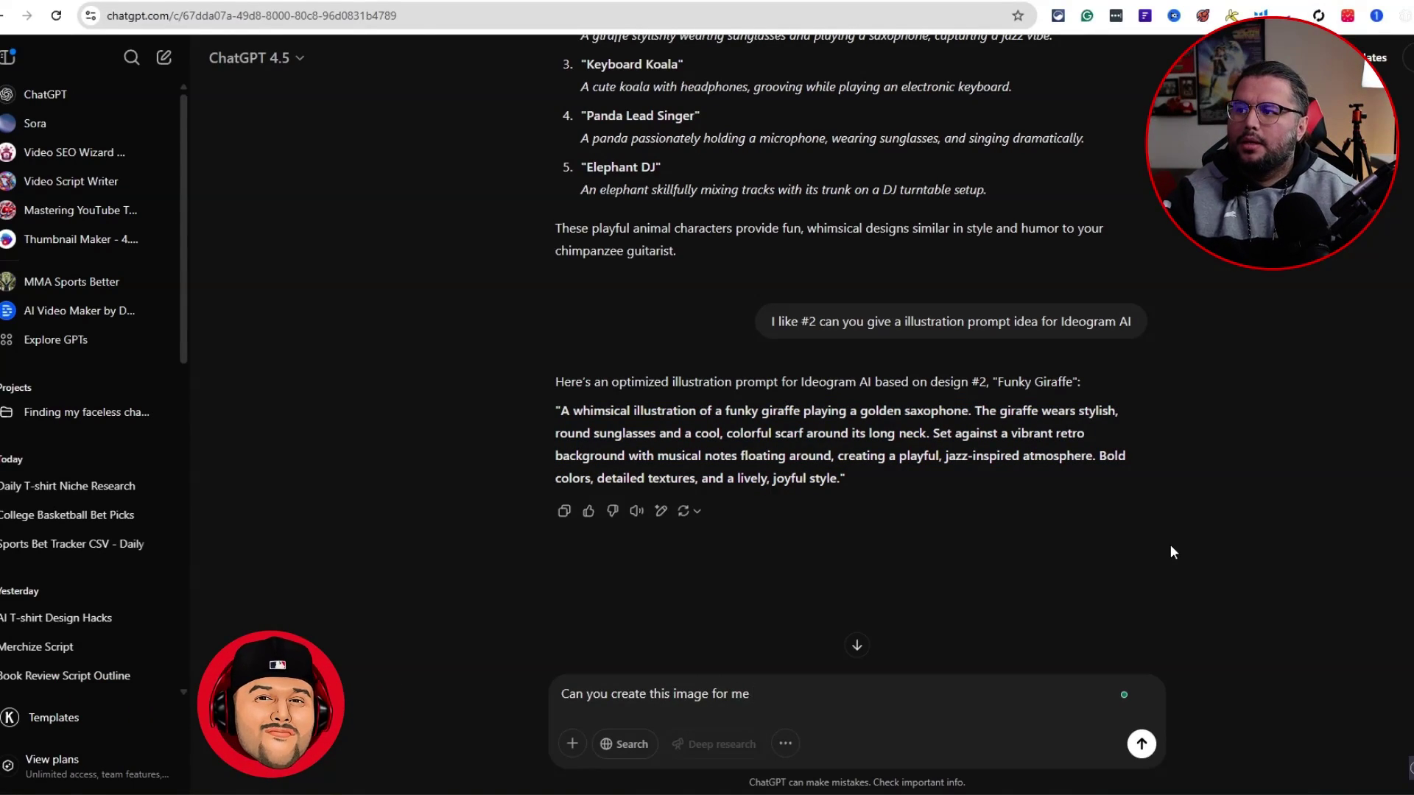
key("Return")
- Copy the full Funky Giraffe illustration prompt from ChatGPT's earlier reply
scroll(1296, 397, "up", 3)
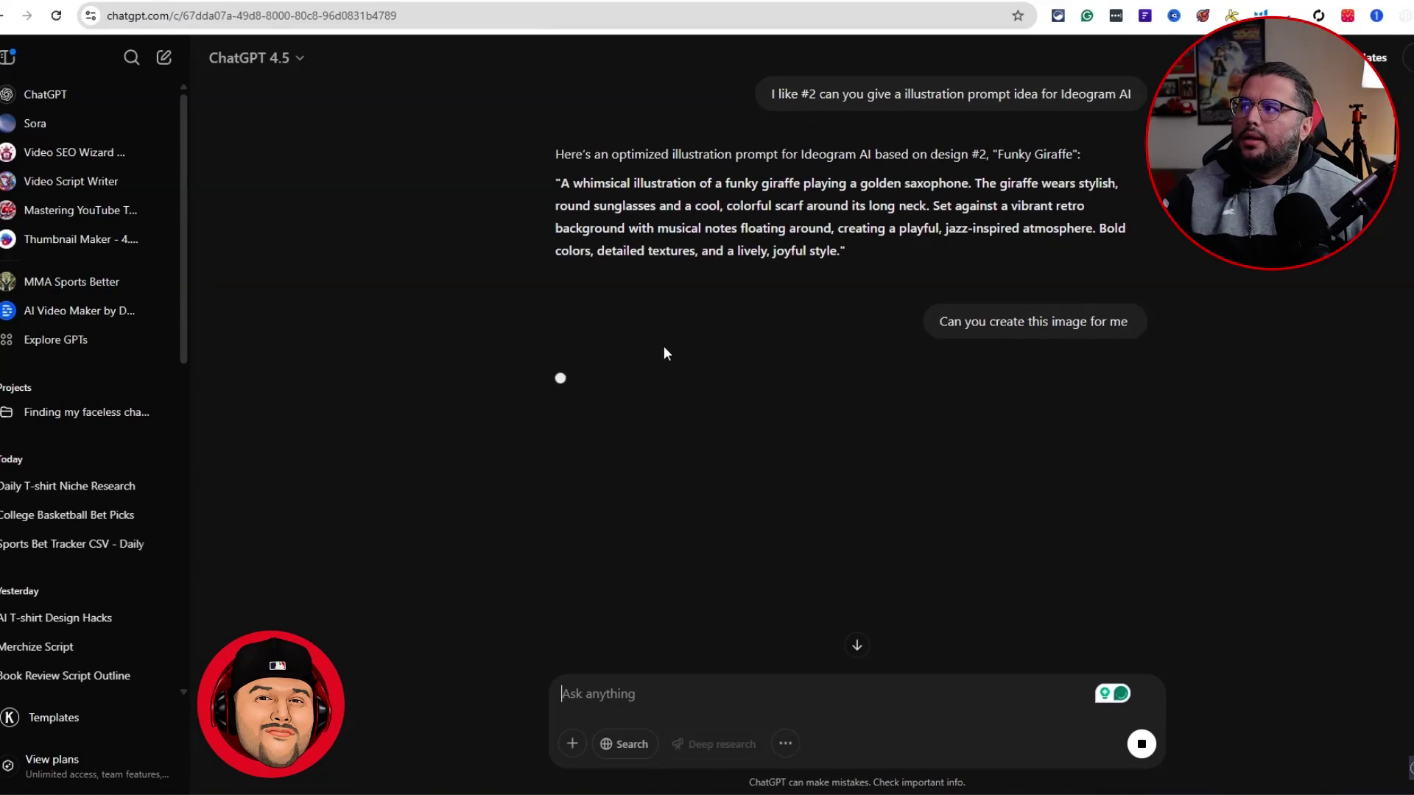
scroll(736, 382, "up", 1)
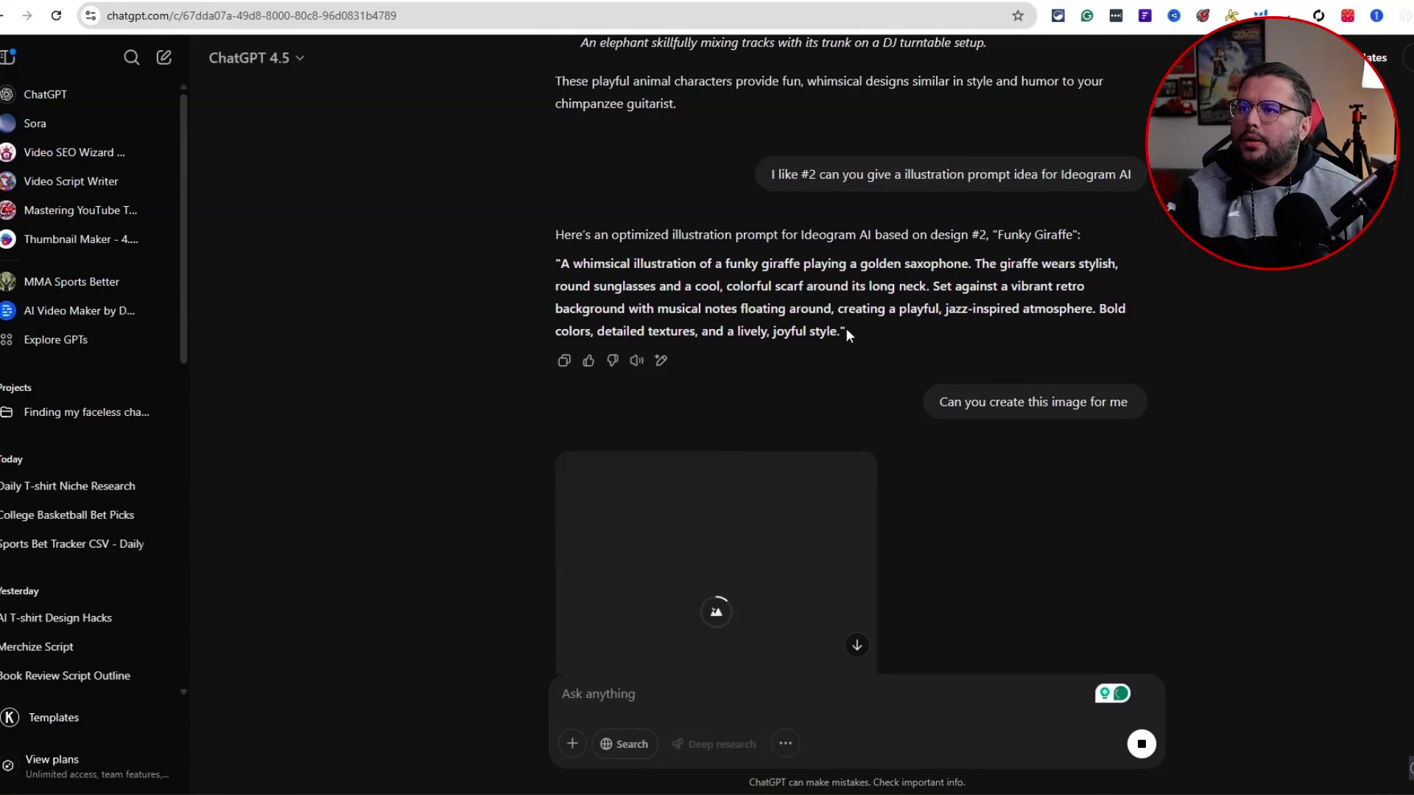
left_click_drag(839, 331, 558, 269)
key("ctrl+c")
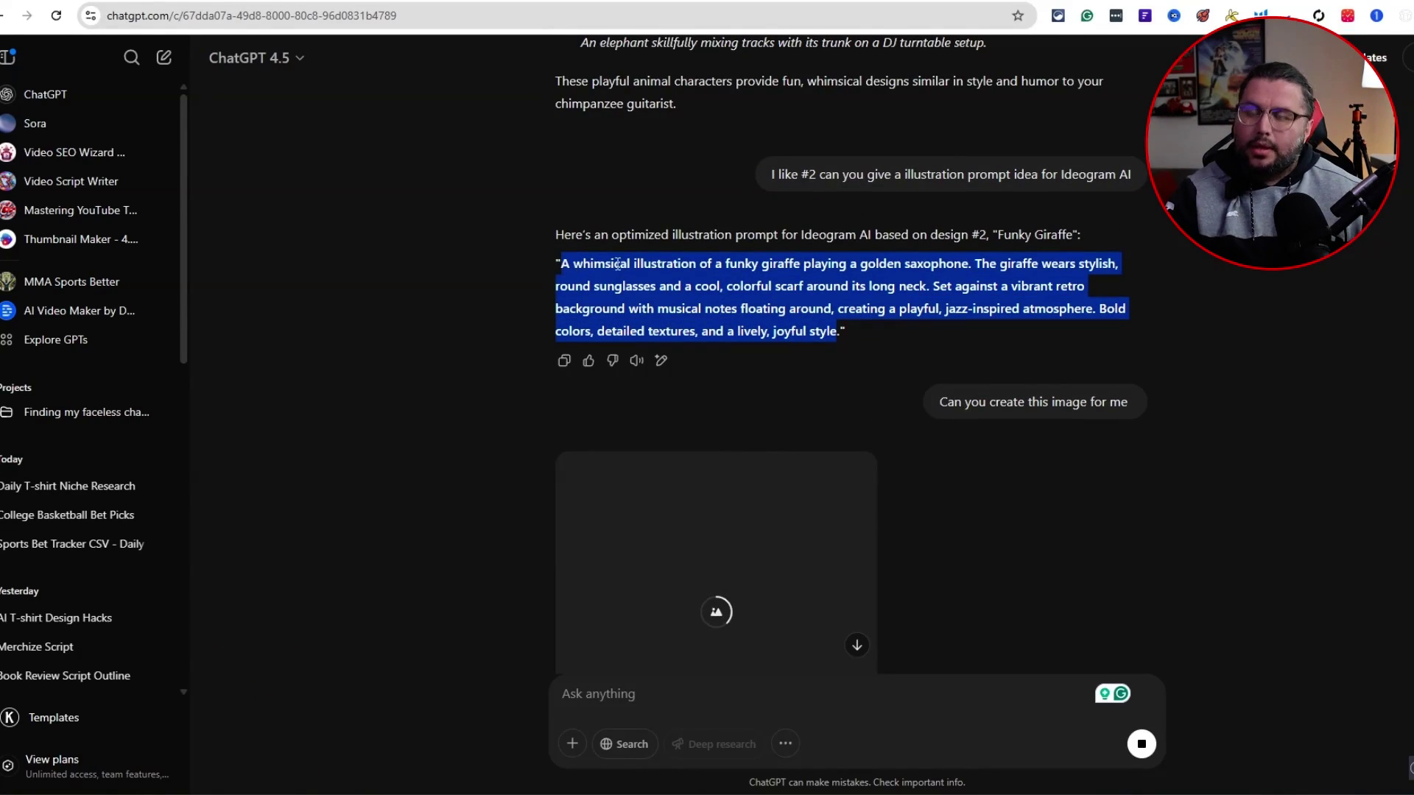
- Switch to Ideogram, open the completed chimpanzee bass guitar generation and compare its image variations
key("ctrl+Tab")
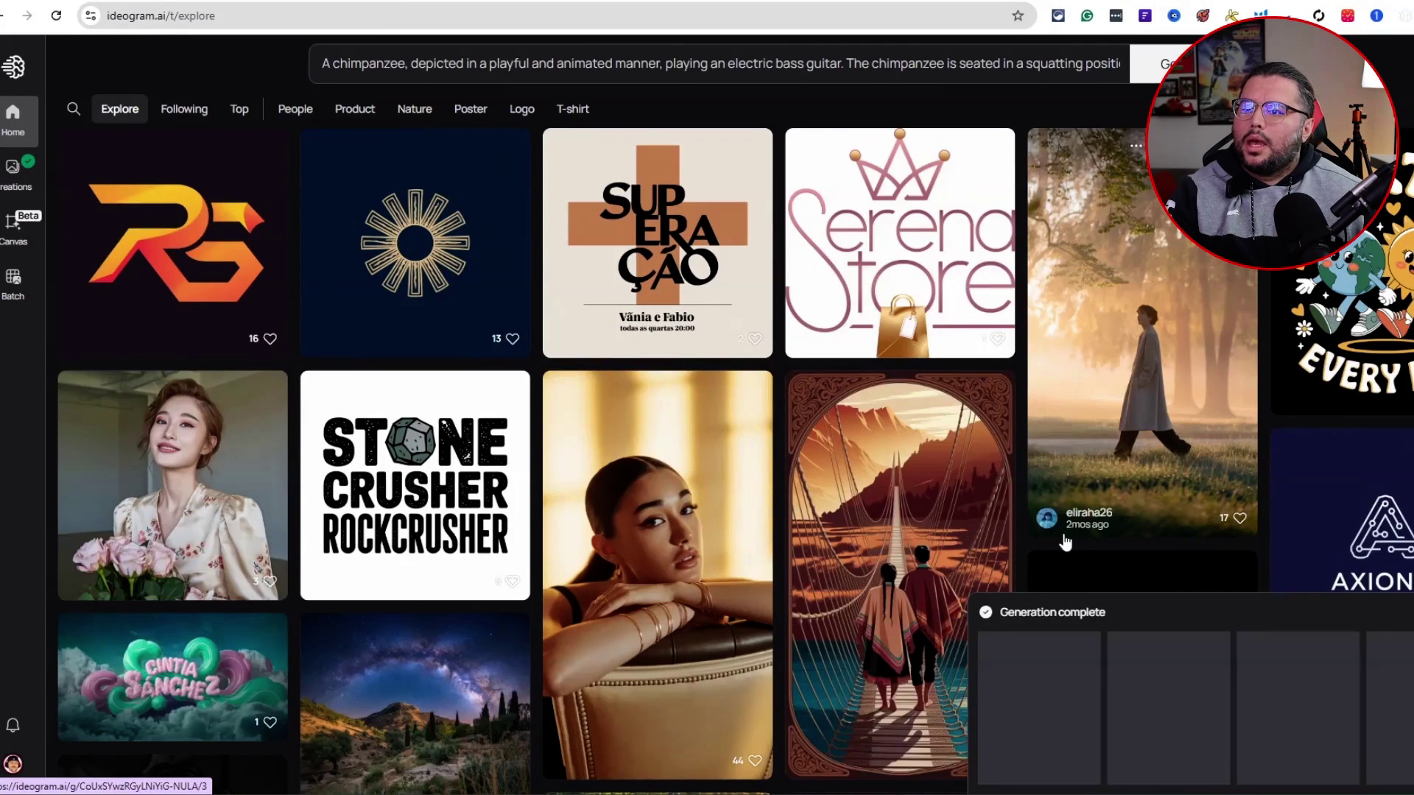
left_click(1072, 614)
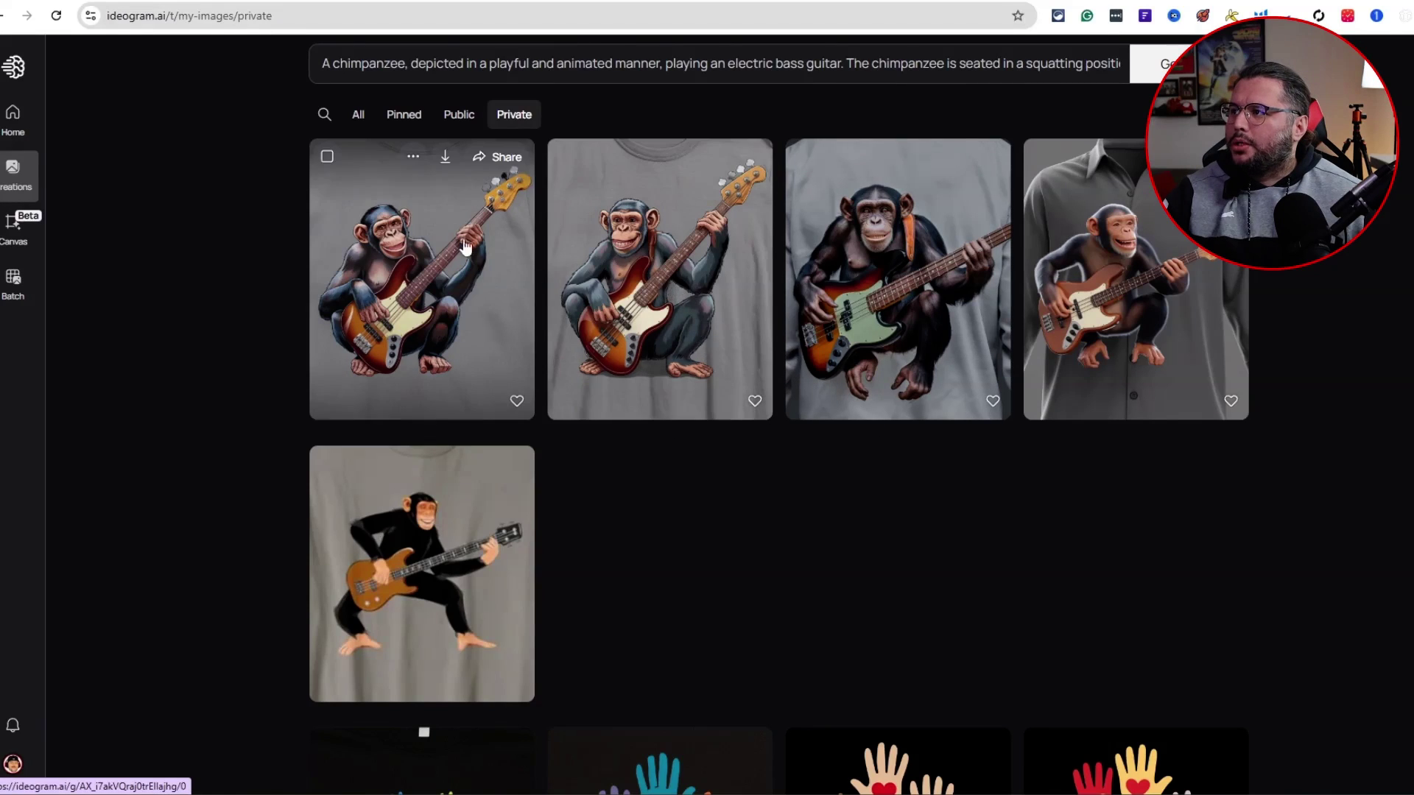
left_click(396, 258)
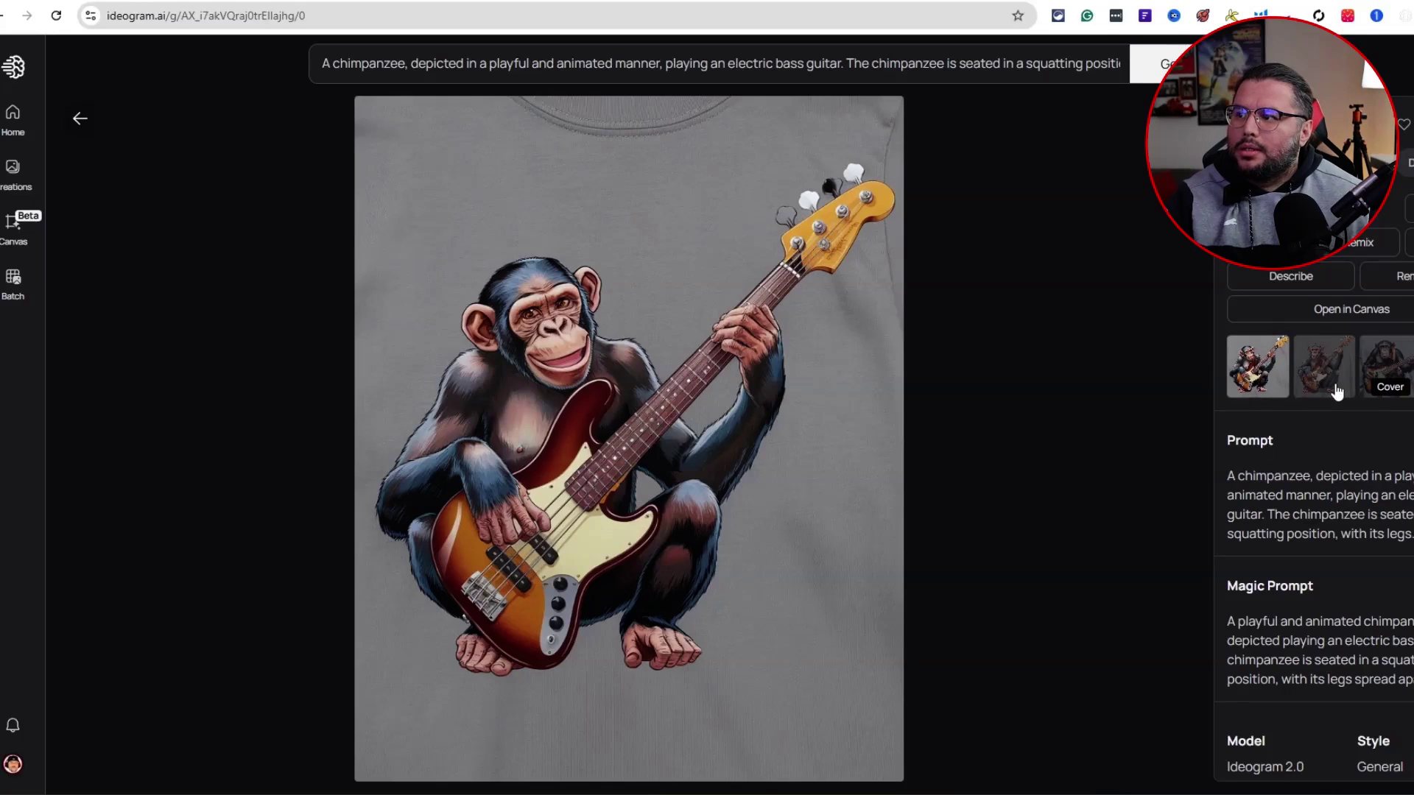
left_click(1328, 384)
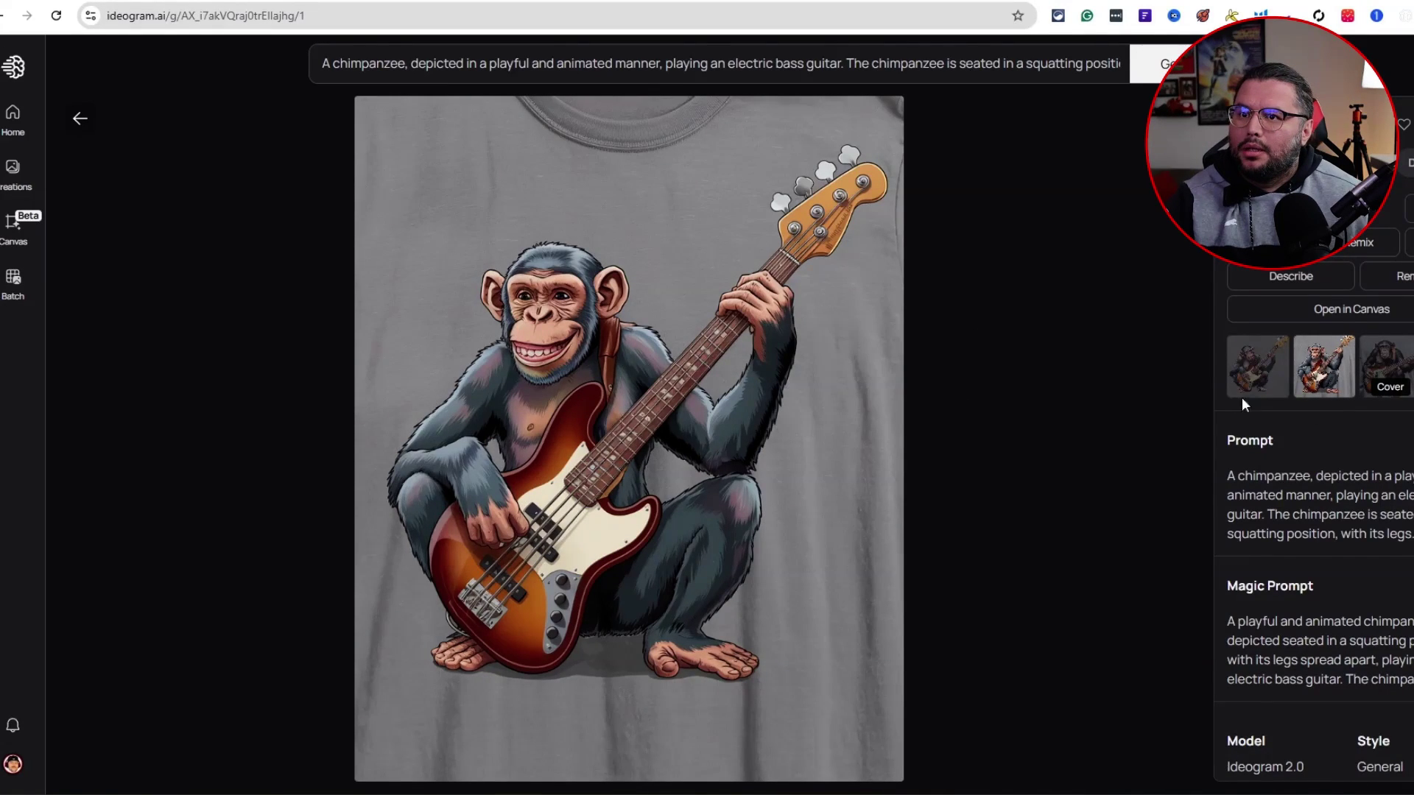
left_click(1257, 377)
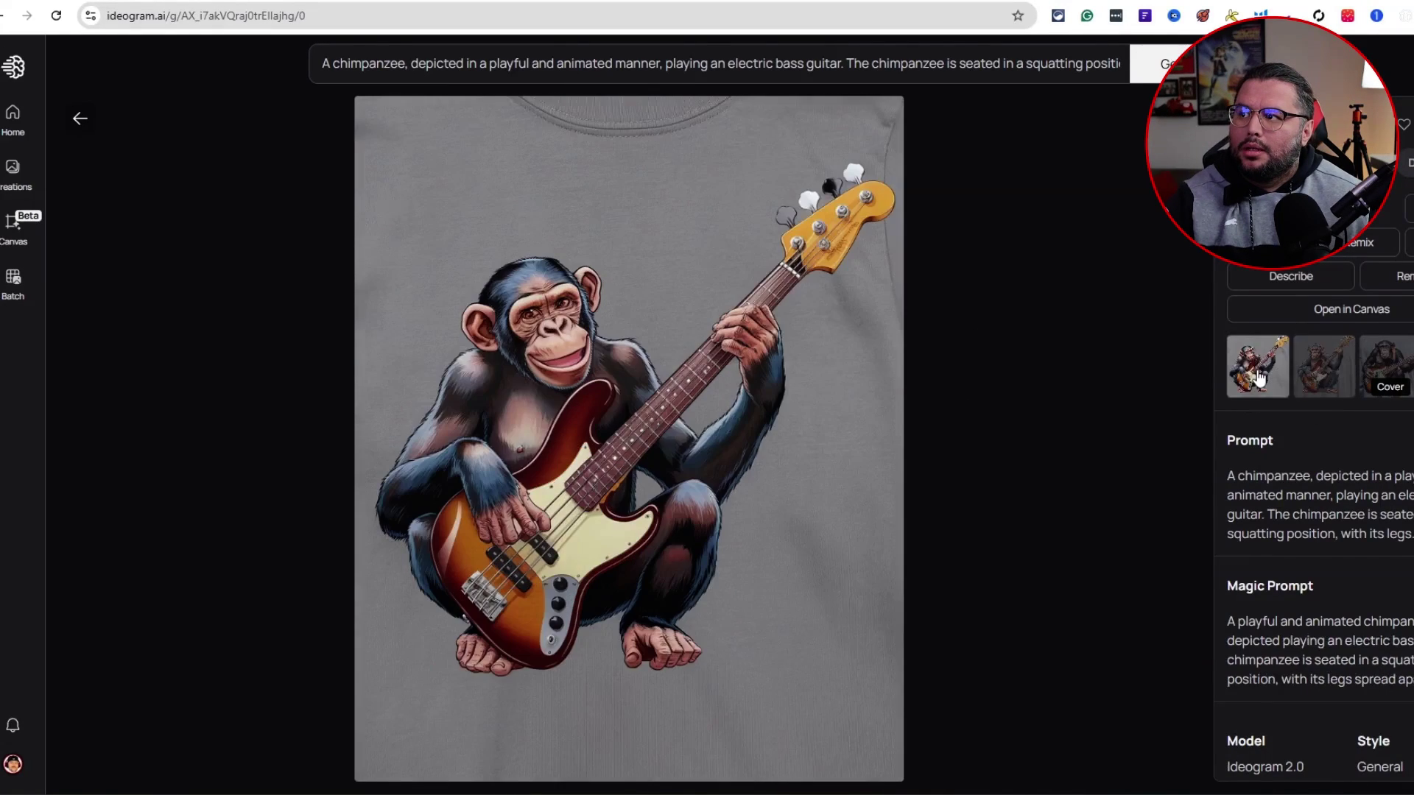
left_click(1305, 352)
left_click(1383, 361)
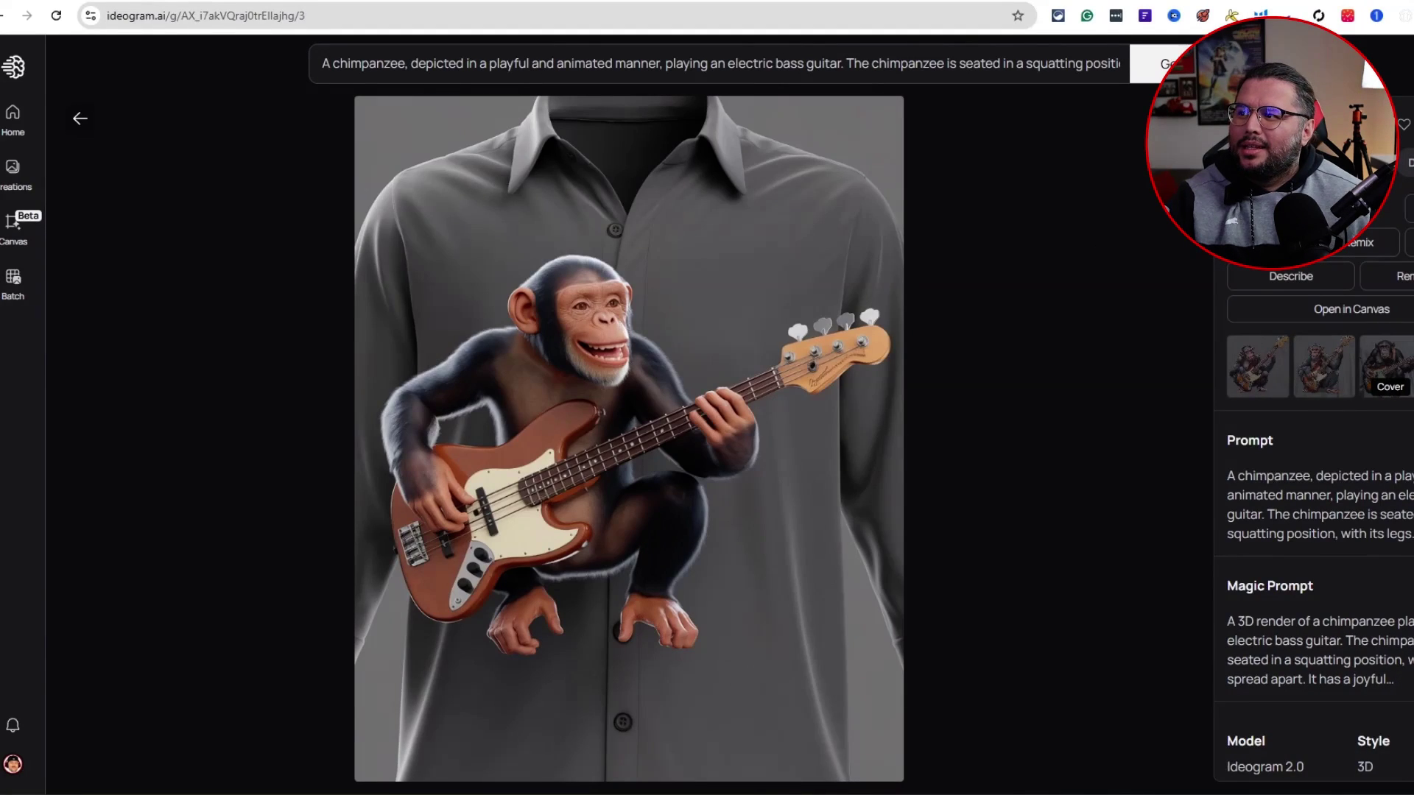
left_click(1260, 357)
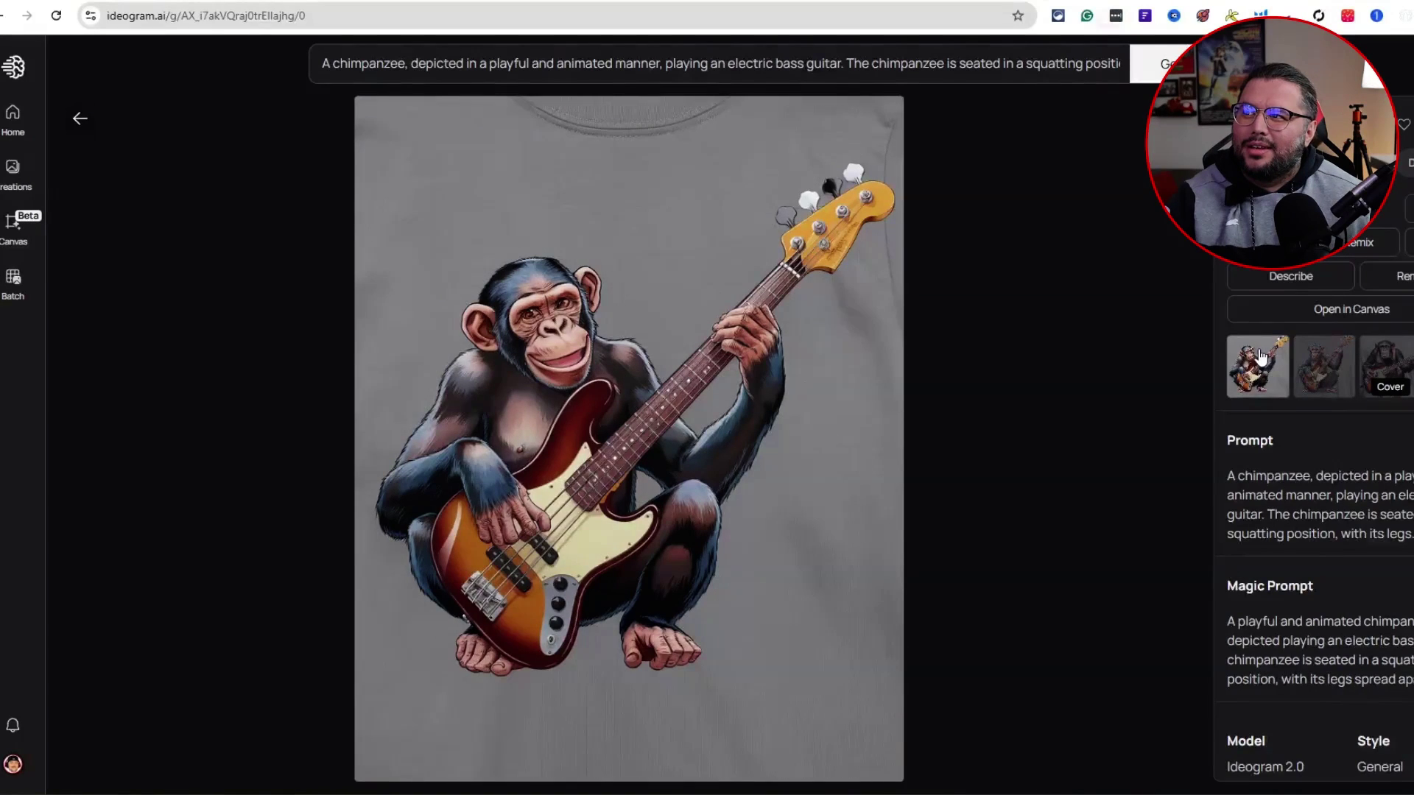
left_click(1318, 364)
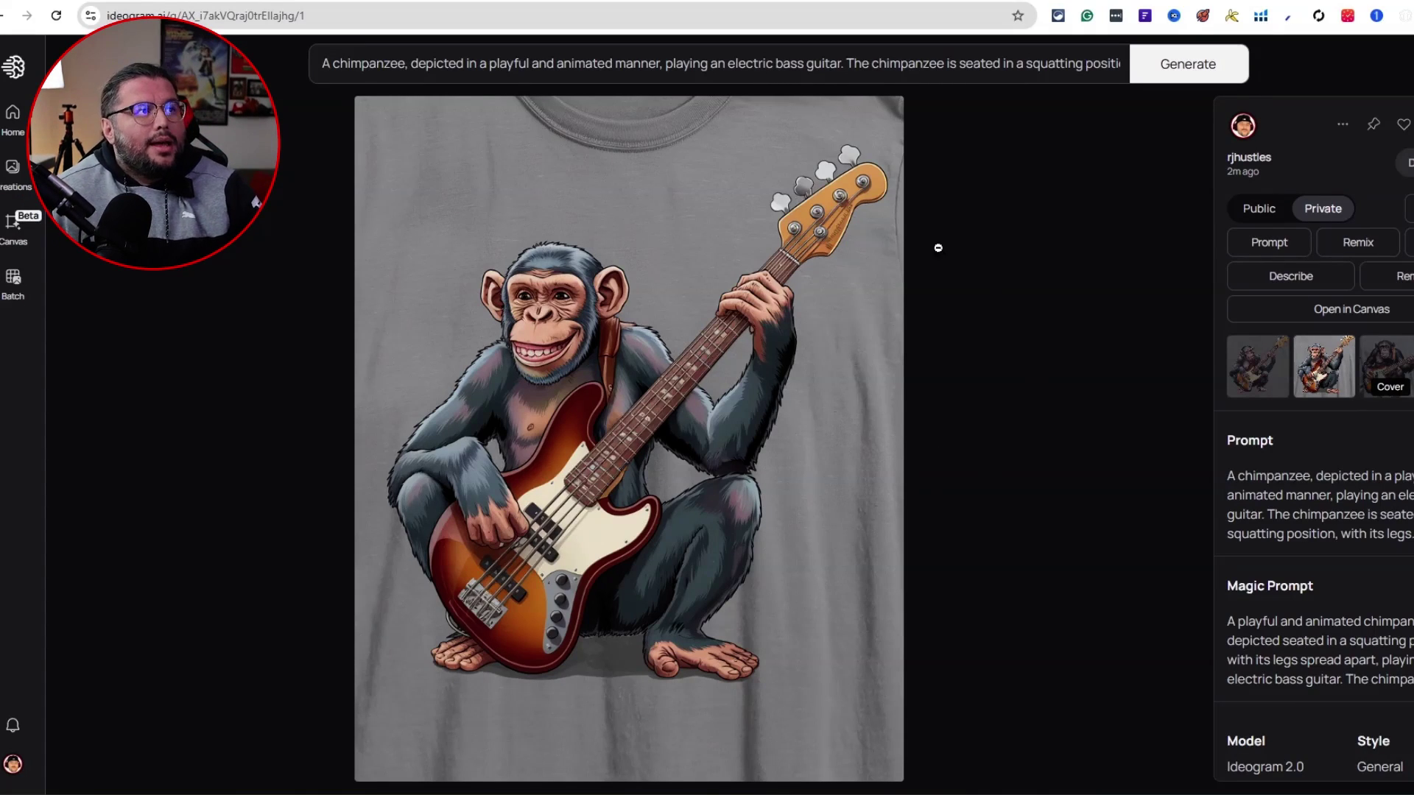
- Replace the chimpanzee prompt in Ideogram with the copied funky giraffe saxophone prompt and generate the images
left_click(13, 169)
double_click(427, 63)
key("ctrl+a")
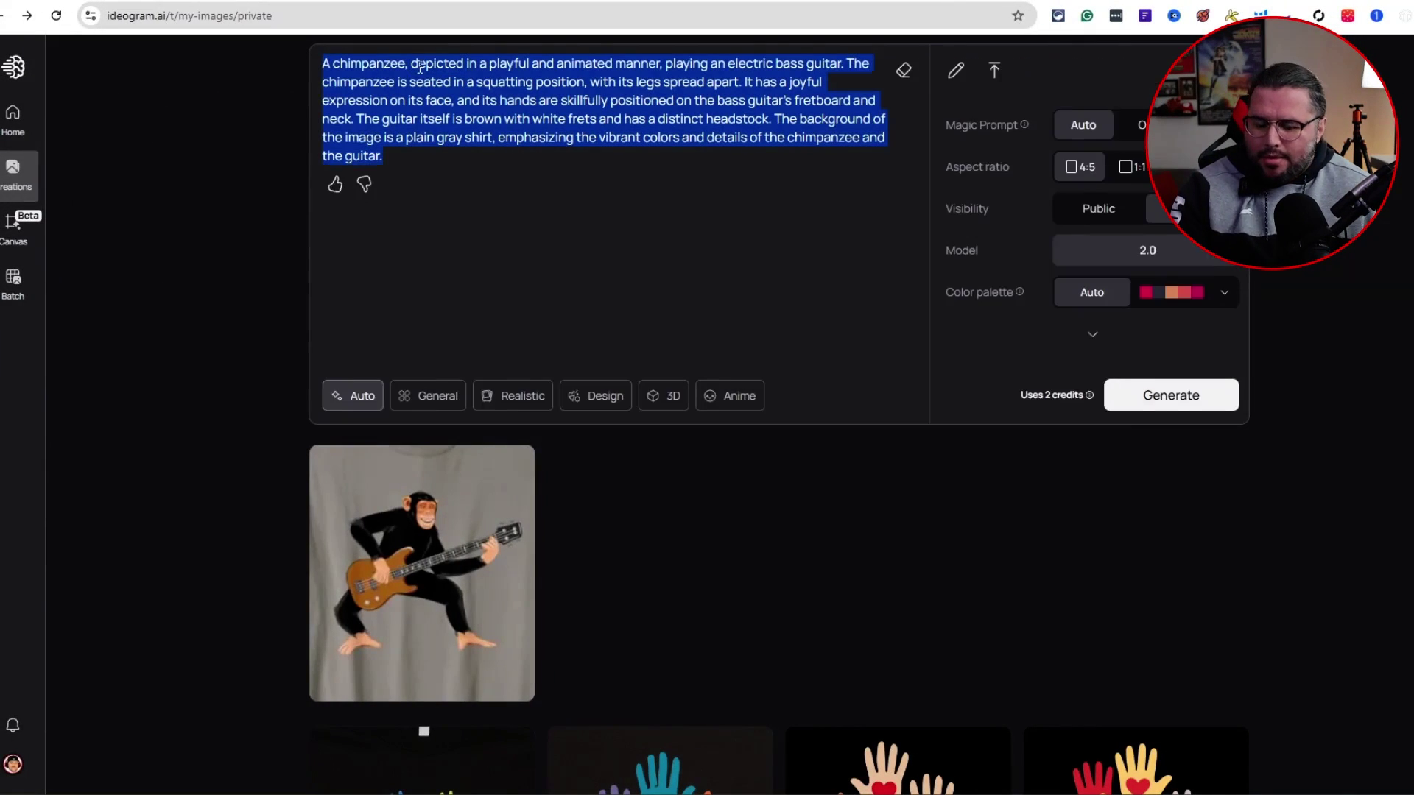
key("ctrl+v")
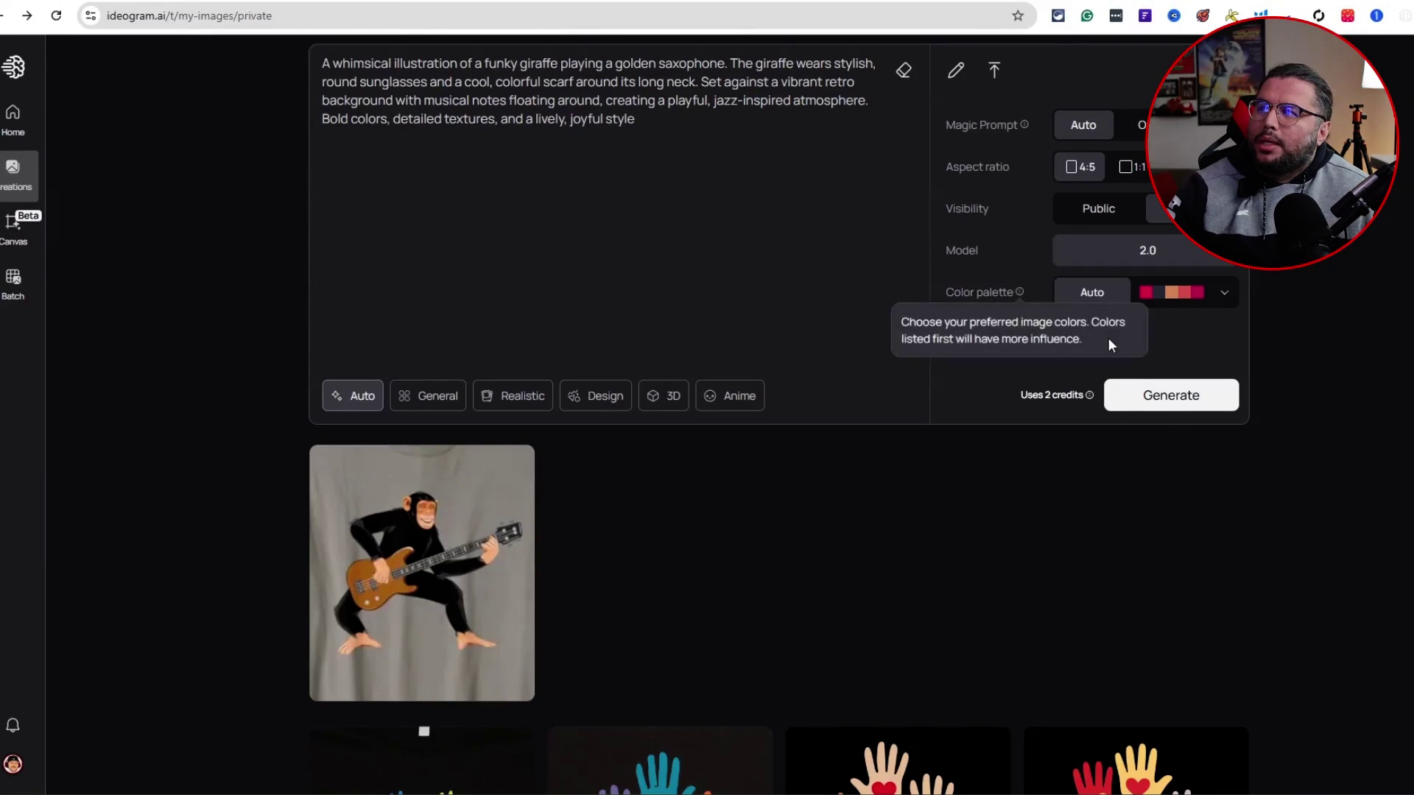
left_click(1187, 398)
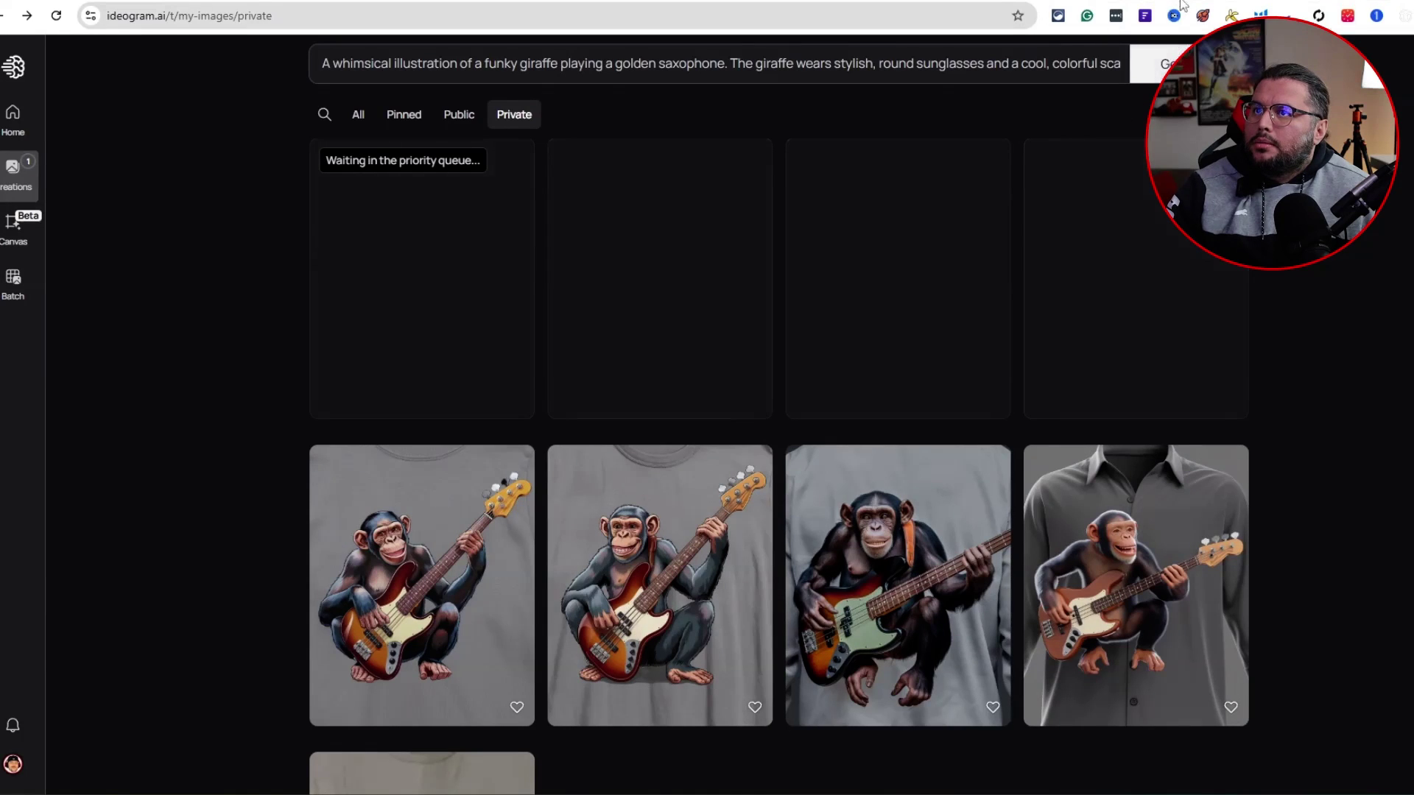
- Return to ChatGPT, view the created giraffe image enlarged, and retry the image with GPT-4.5
left_click(1149, 3)
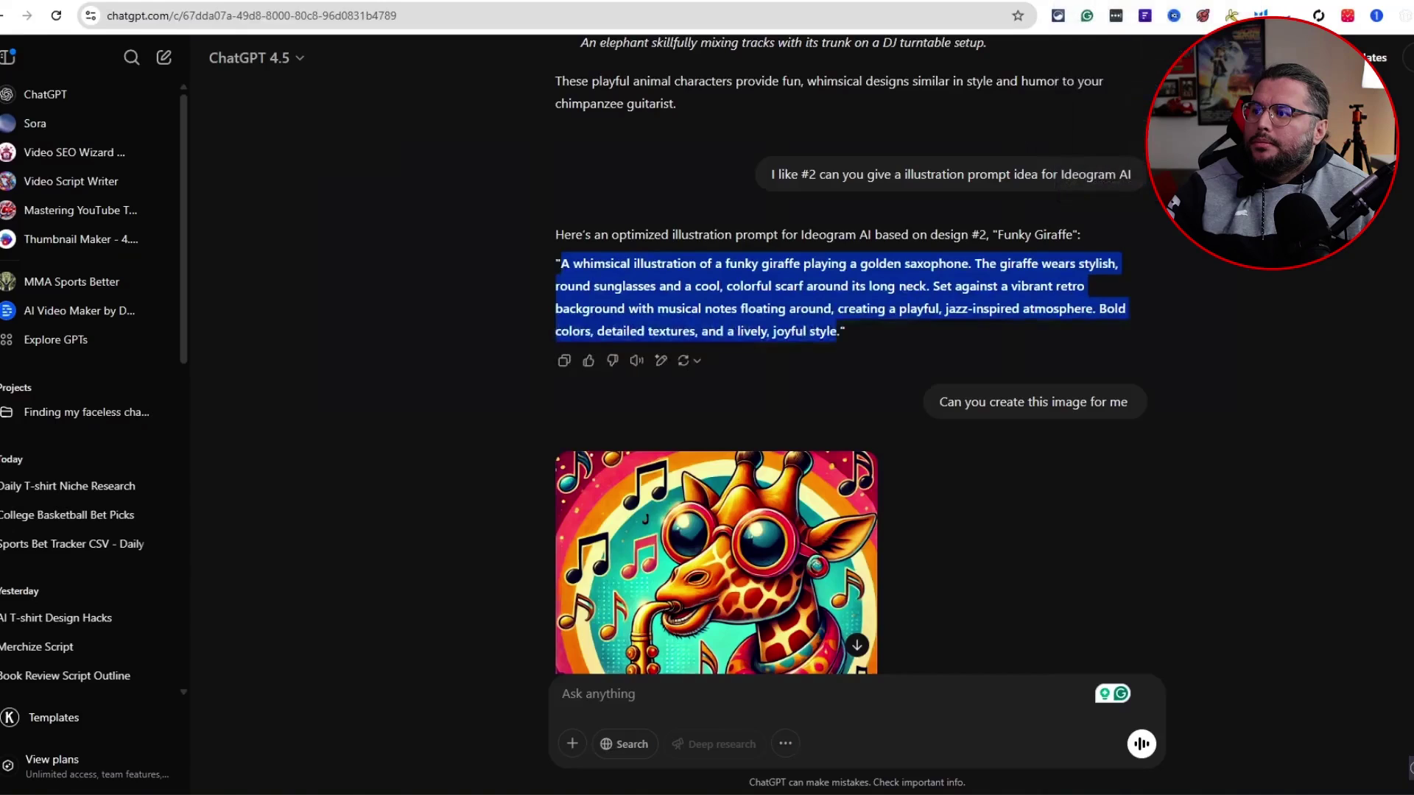
scroll(880, 484, "down", 3)
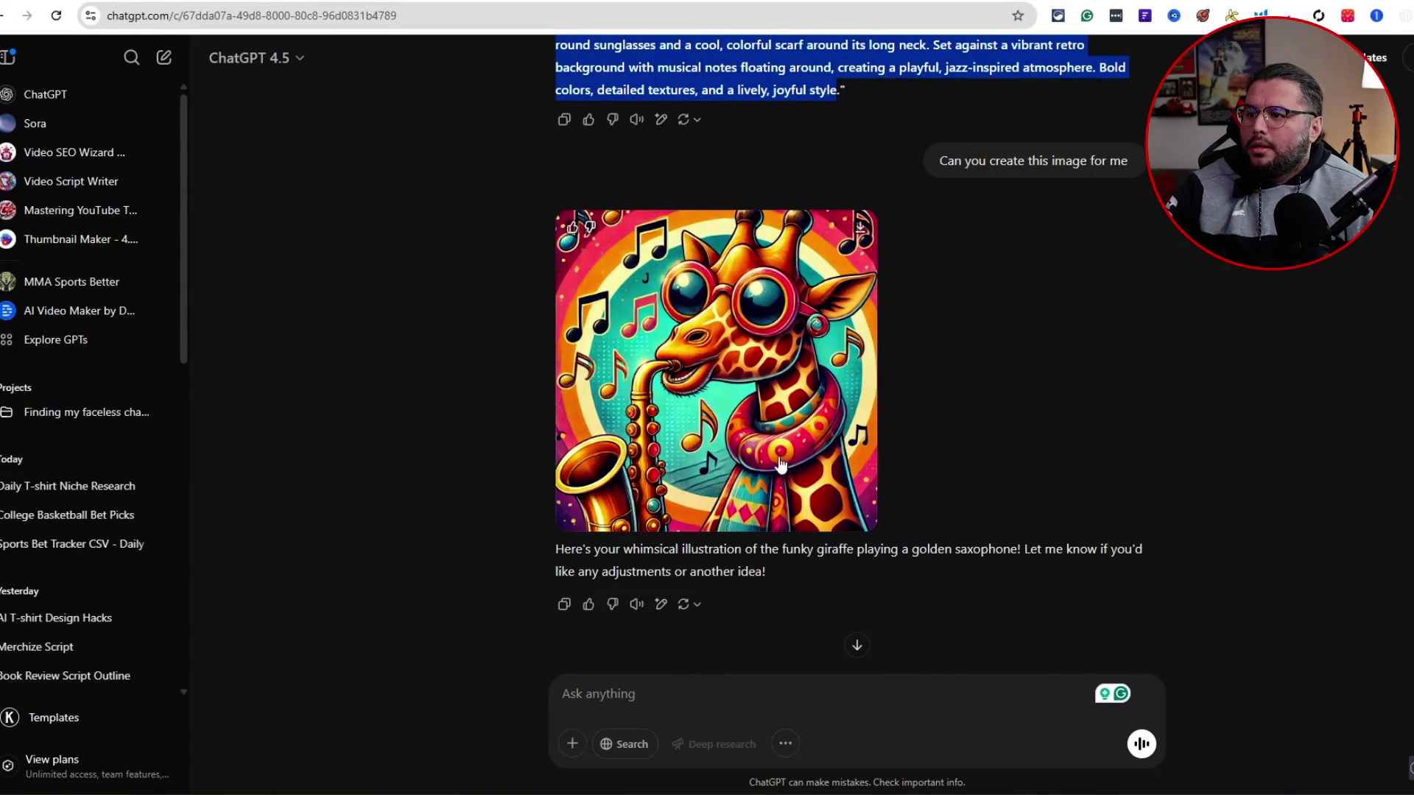
left_click(850, 529)
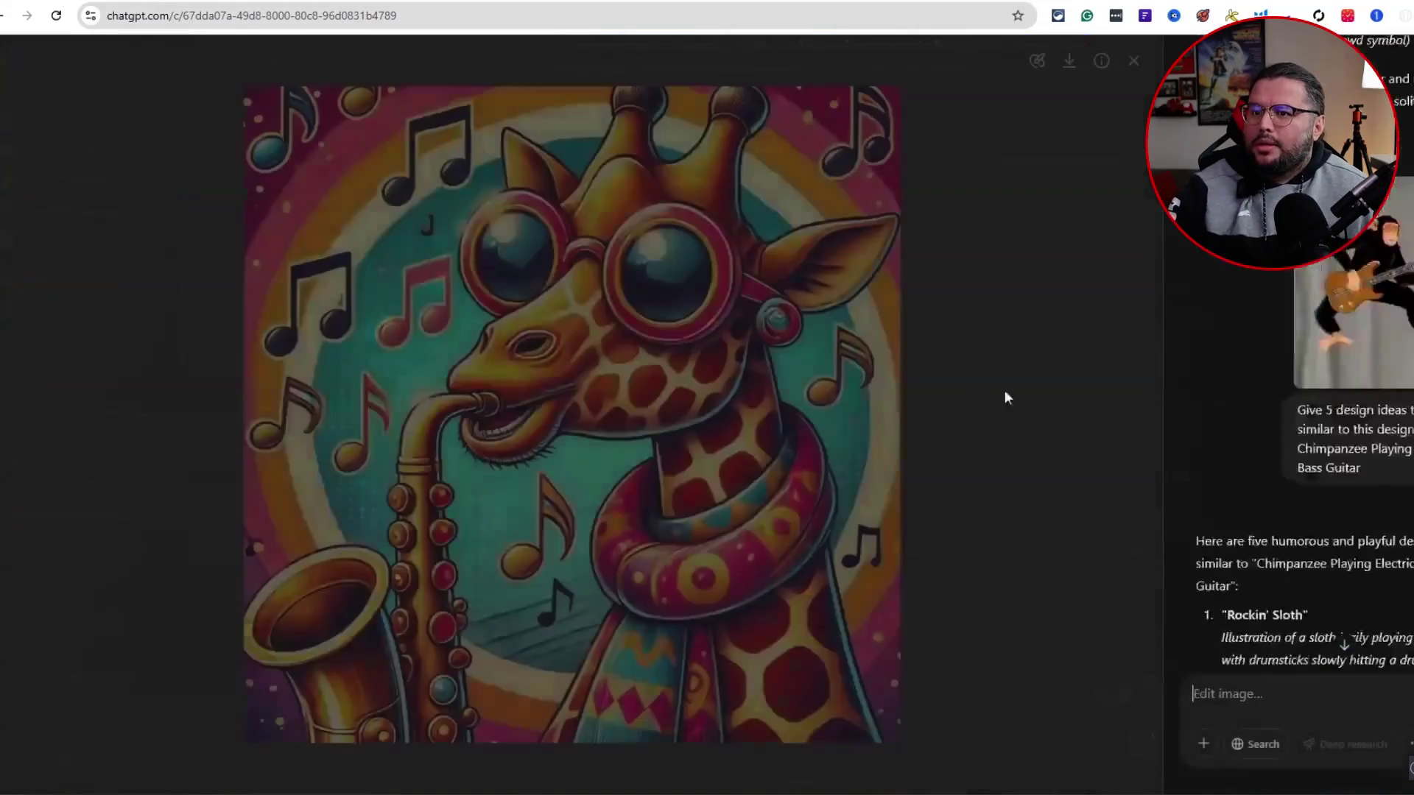
left_click(1134, 60)
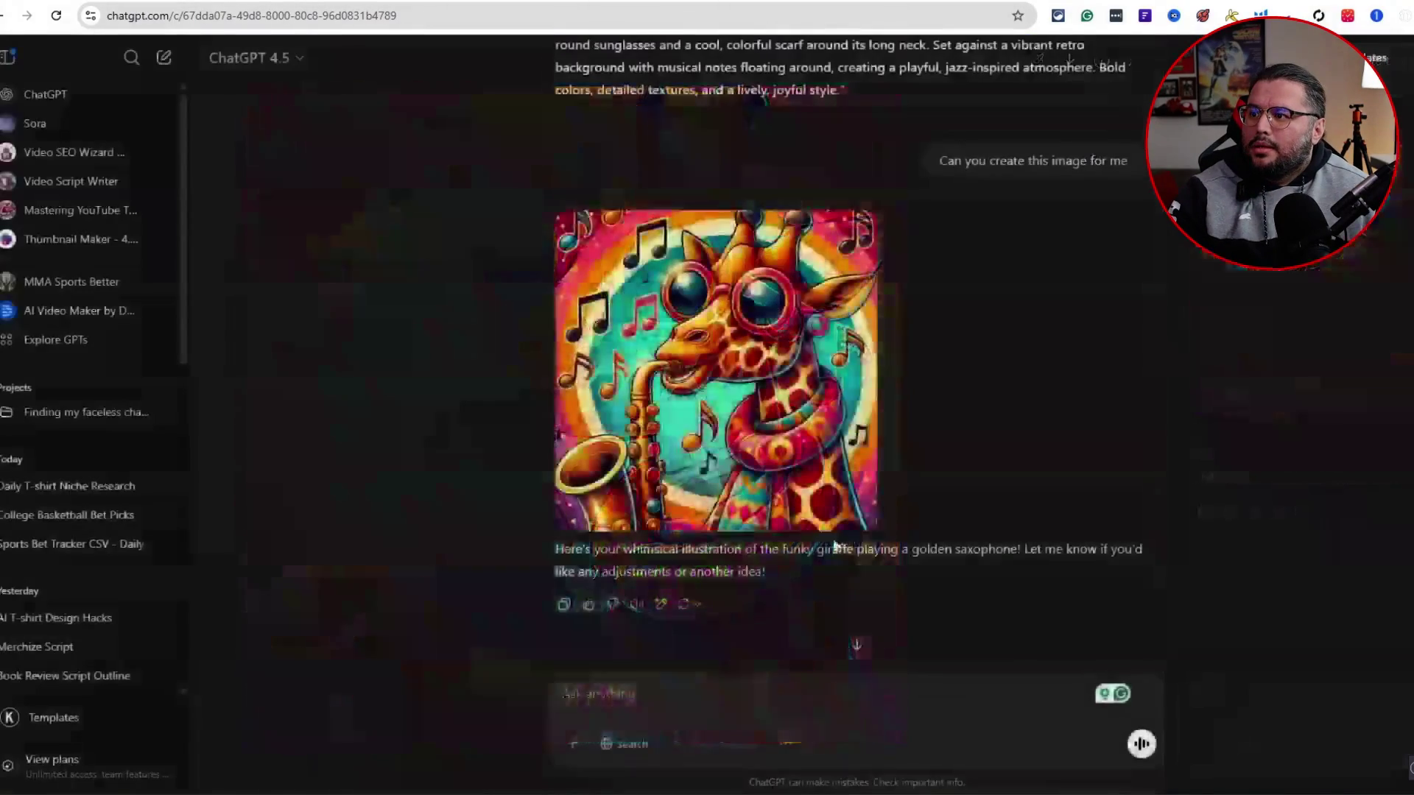
left_click(703, 604)
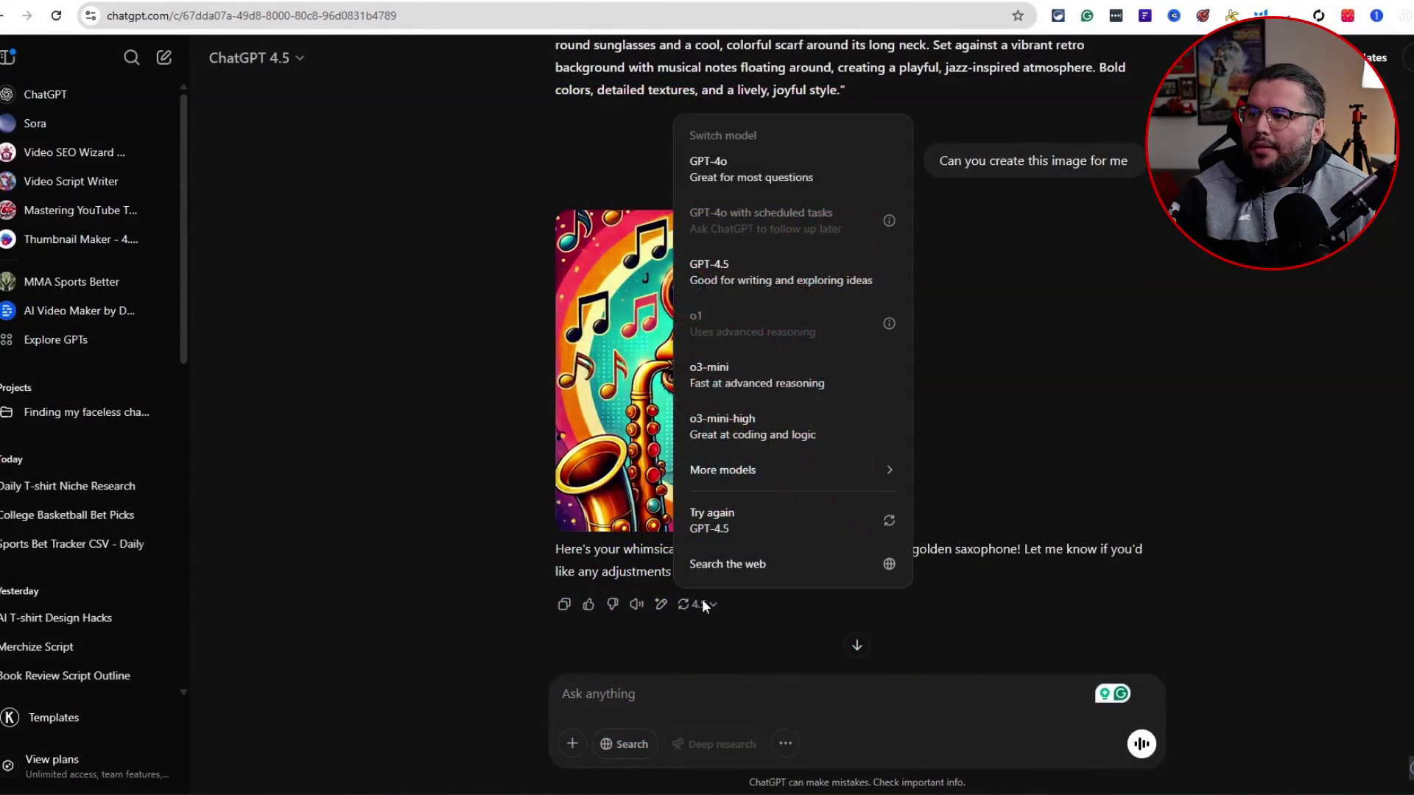
left_click(723, 522)
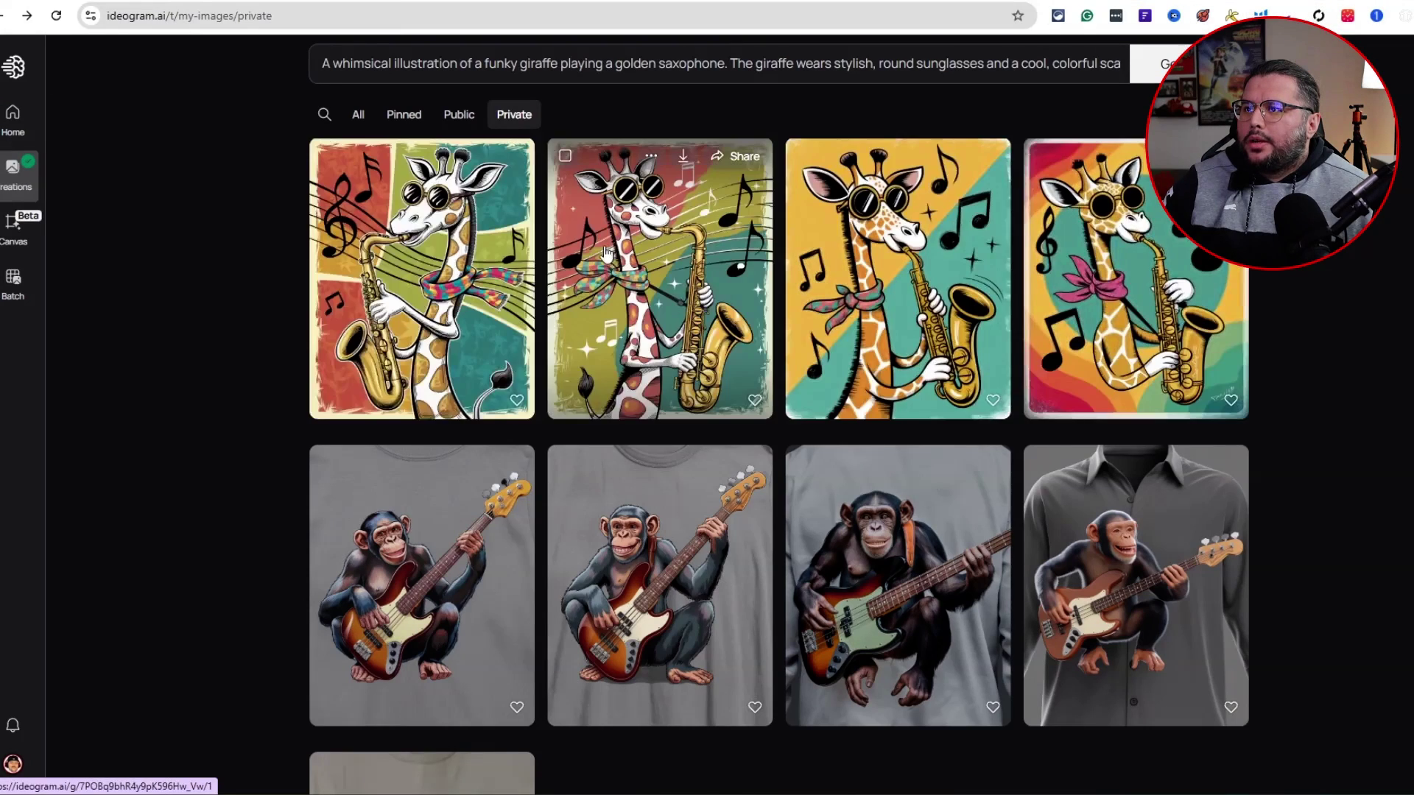
- Switch to Ideogram and examine the first variations of the newly generated saxophone giraffe artwork
left_click(486, 318)
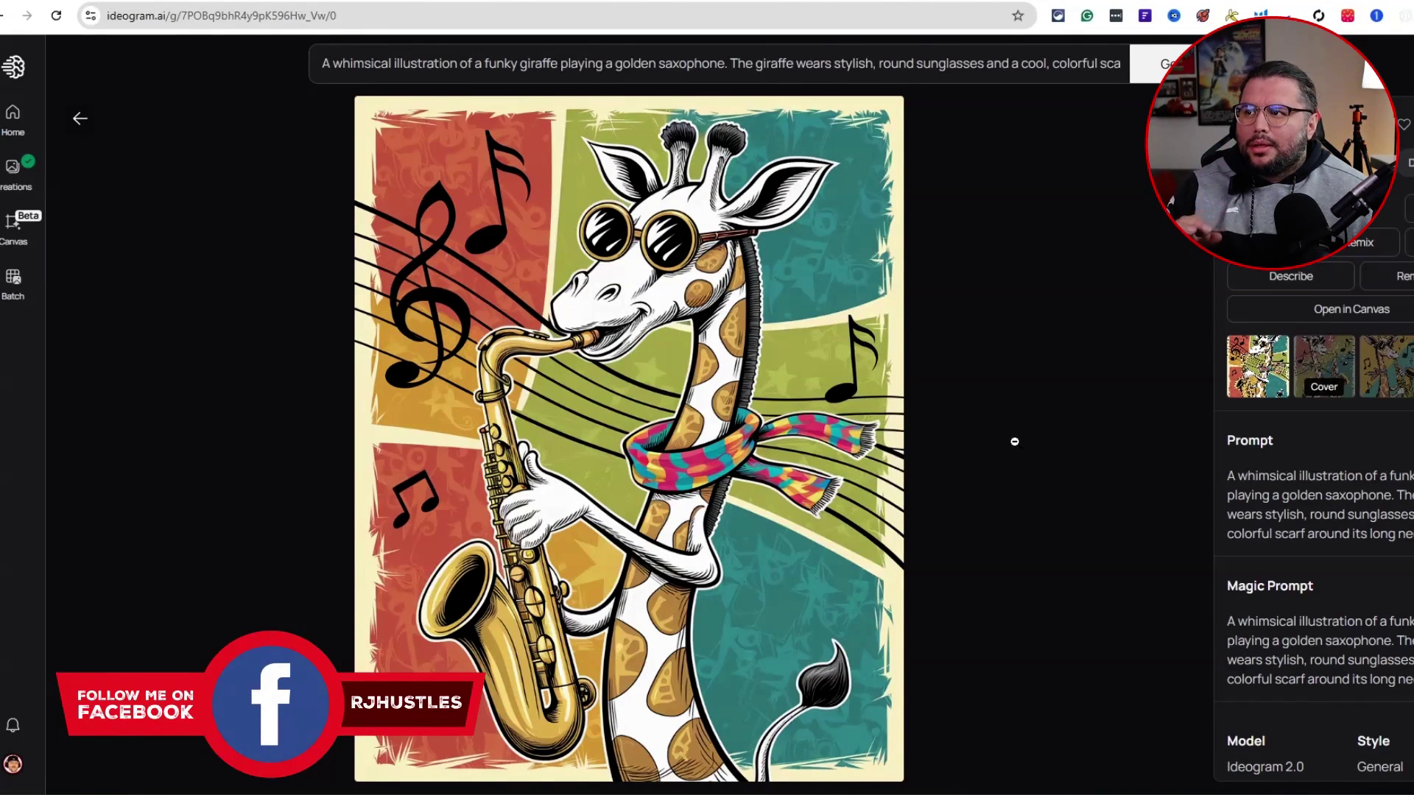
left_click(1322, 372)
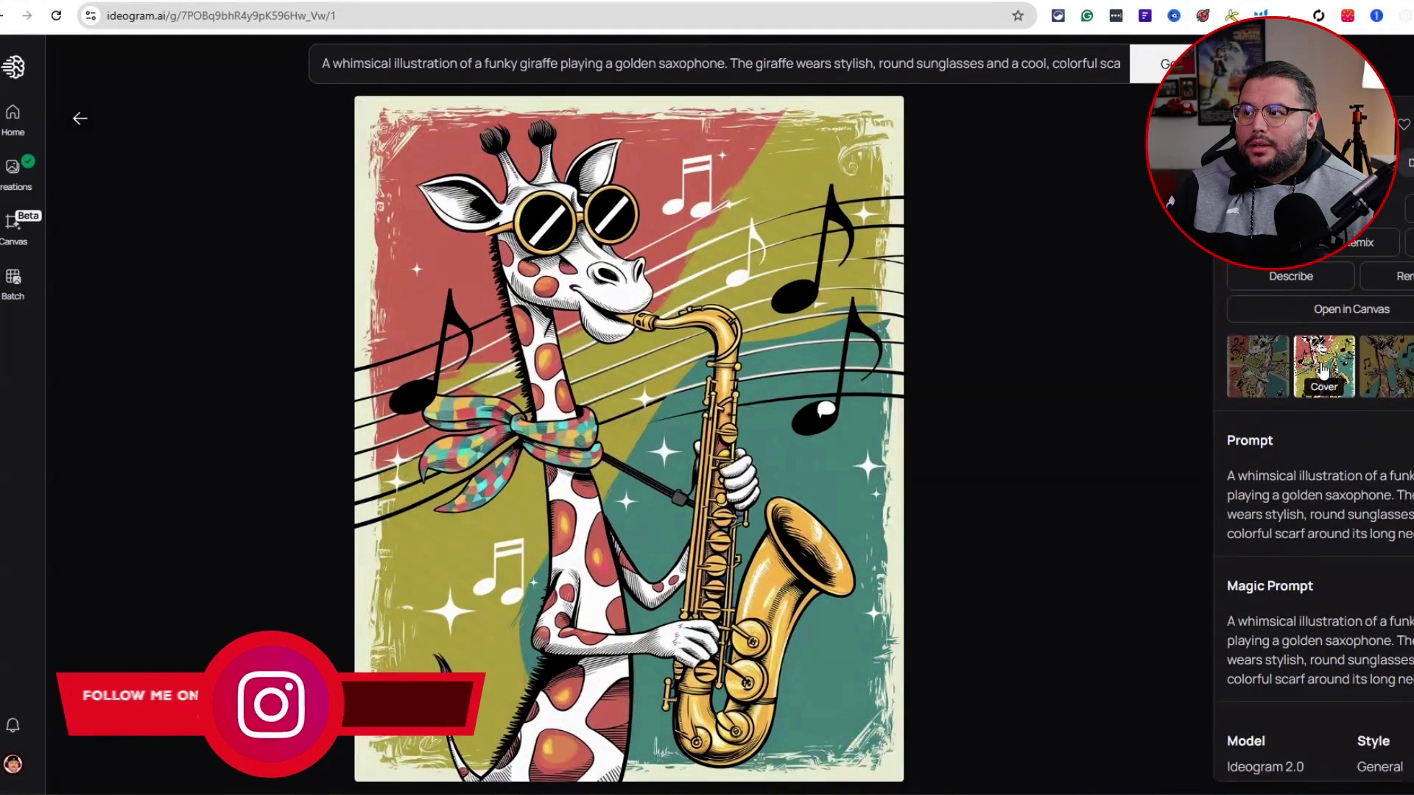
left_click(1371, 368)
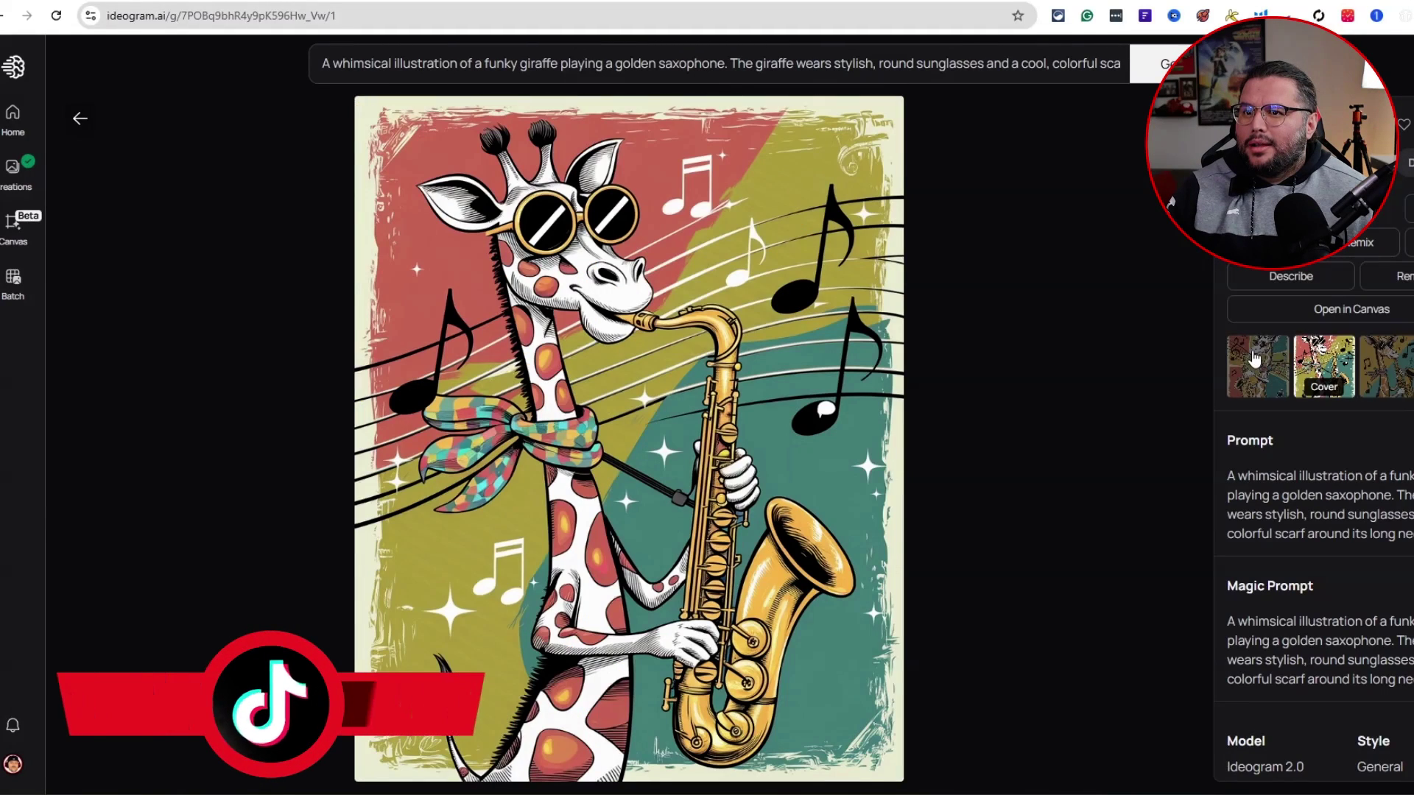
left_click(1258, 365)
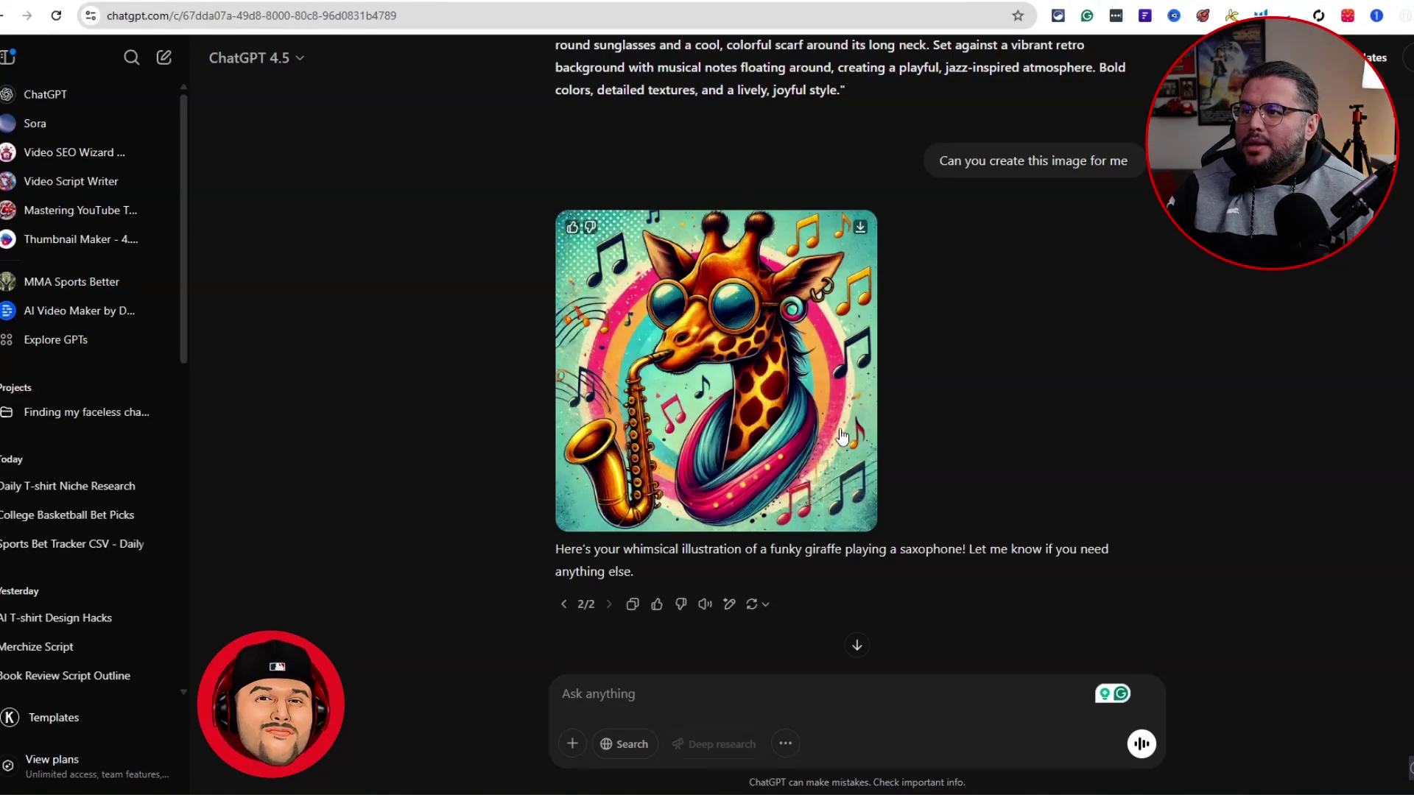
- Compare ChatGPT's two versions of the giraffe image at full size with the four giraffe variations in Ideogram
left_click(798, 415)
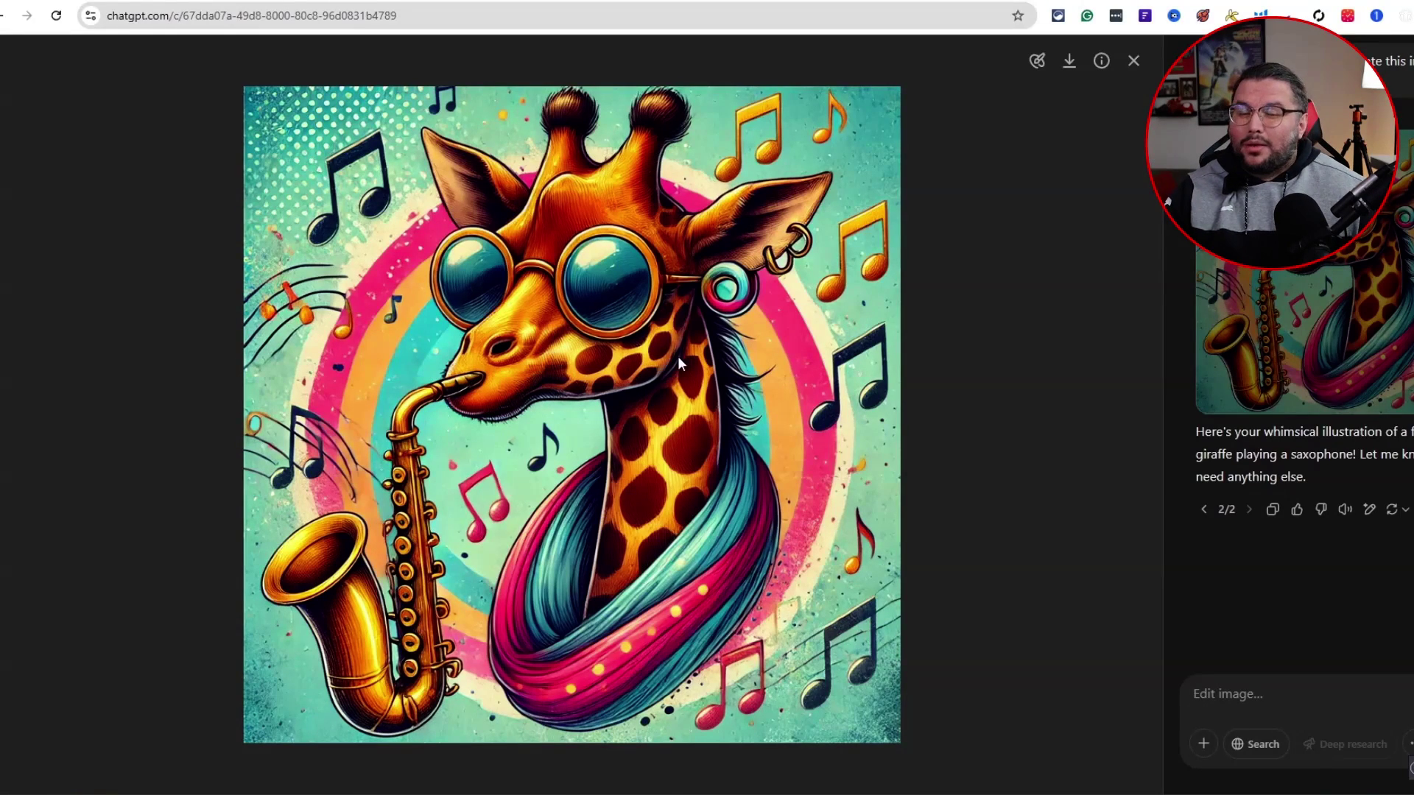
left_click(1205, 510)
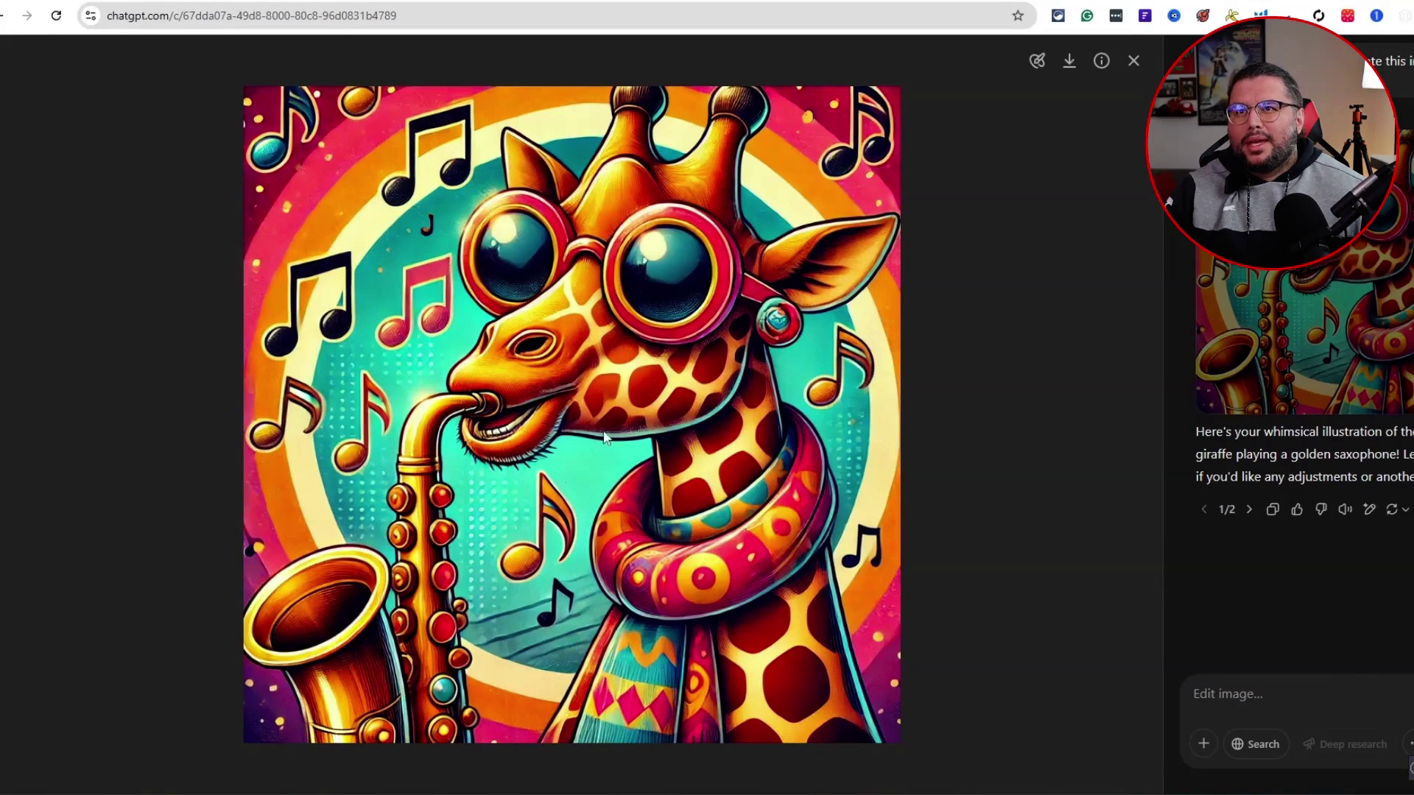
key("ctrl+Tab")
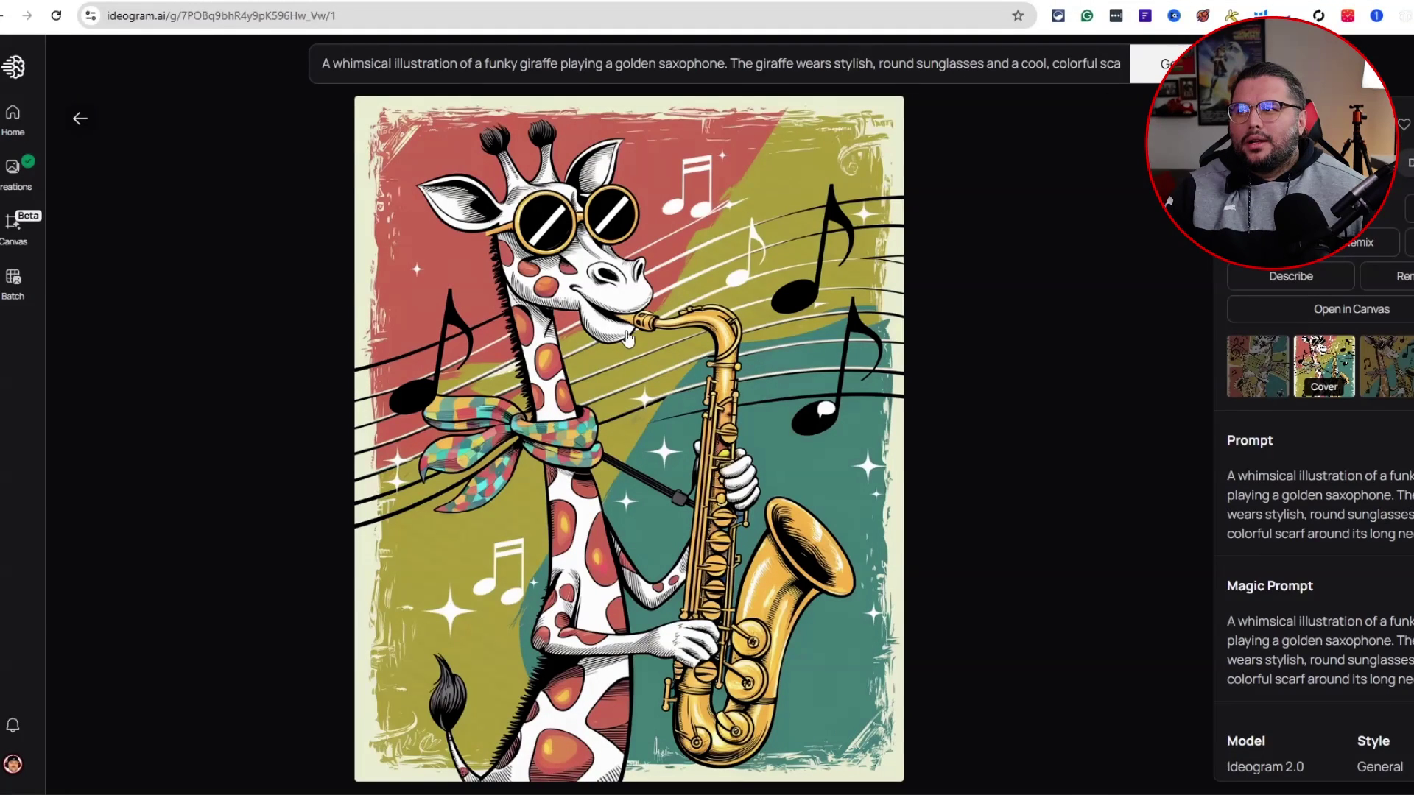
left_click(1258, 368)
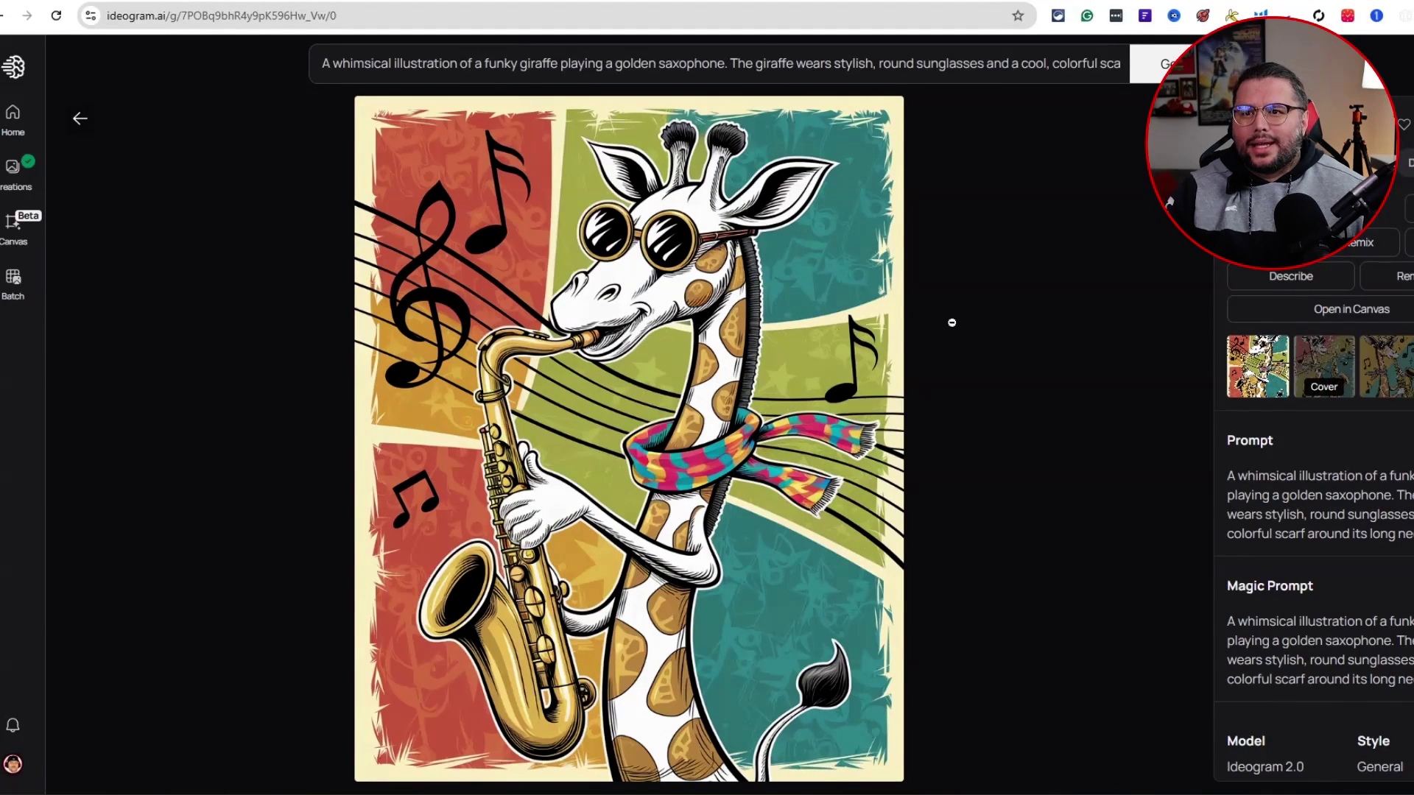
left_click(1401, 376)
key("Right")
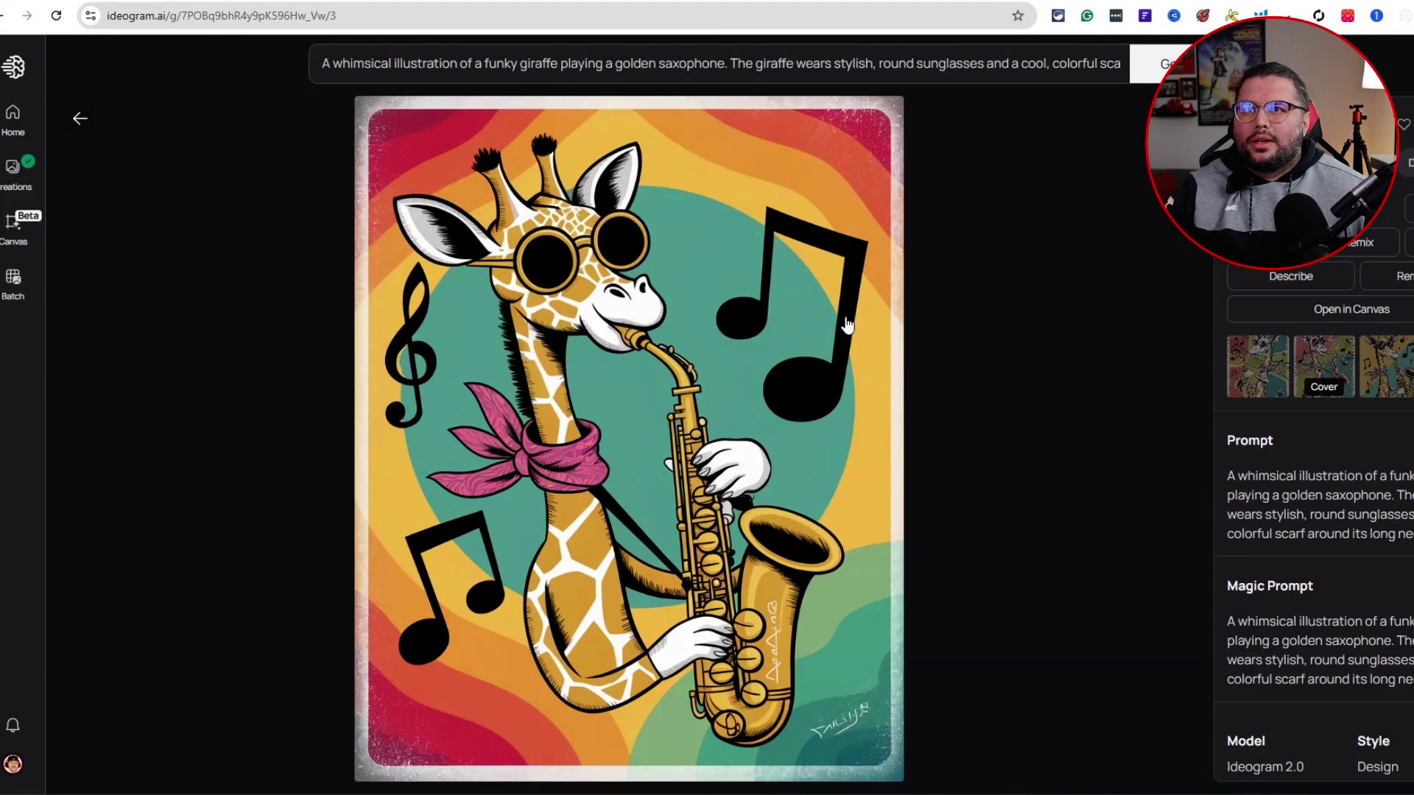
left_click(1378, 368)
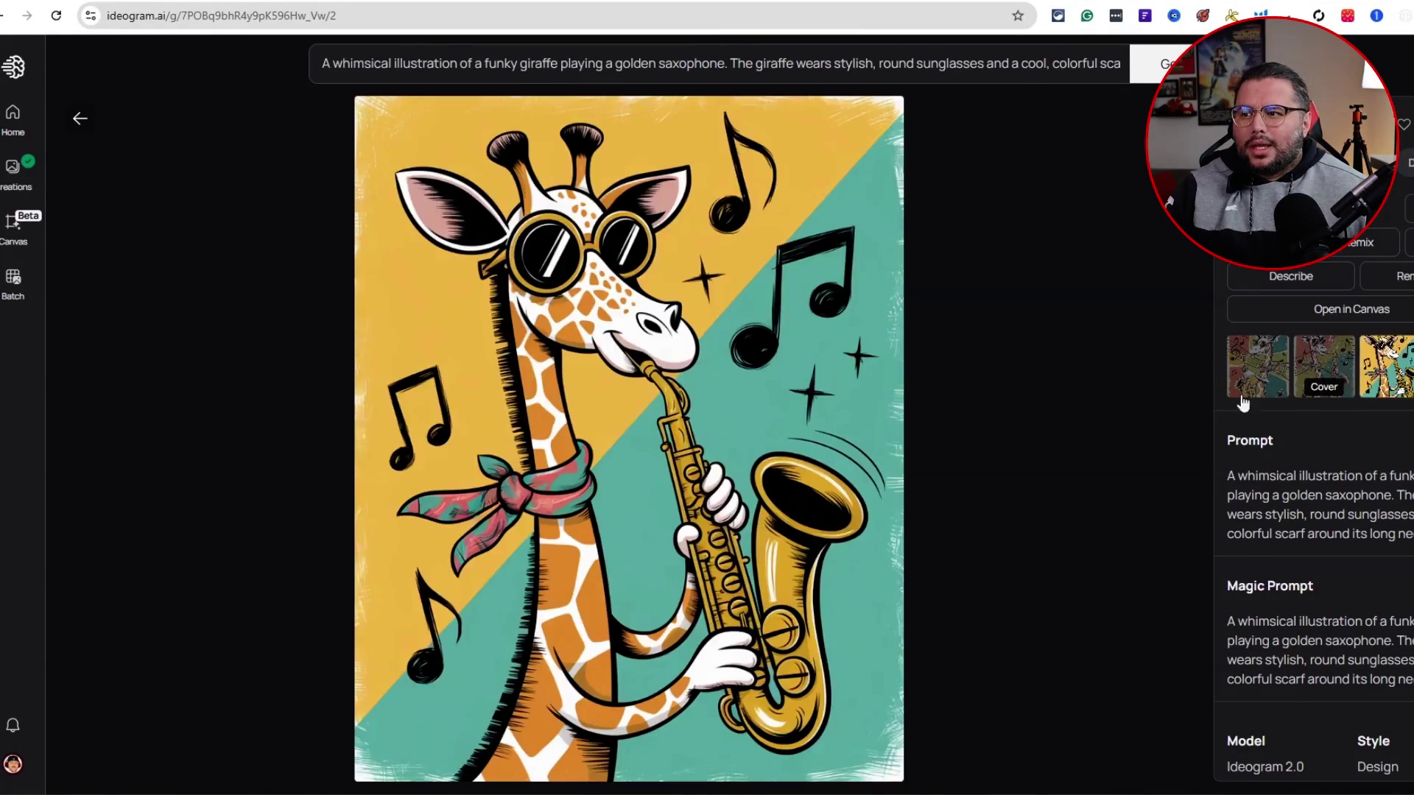
left_click(1334, 351)
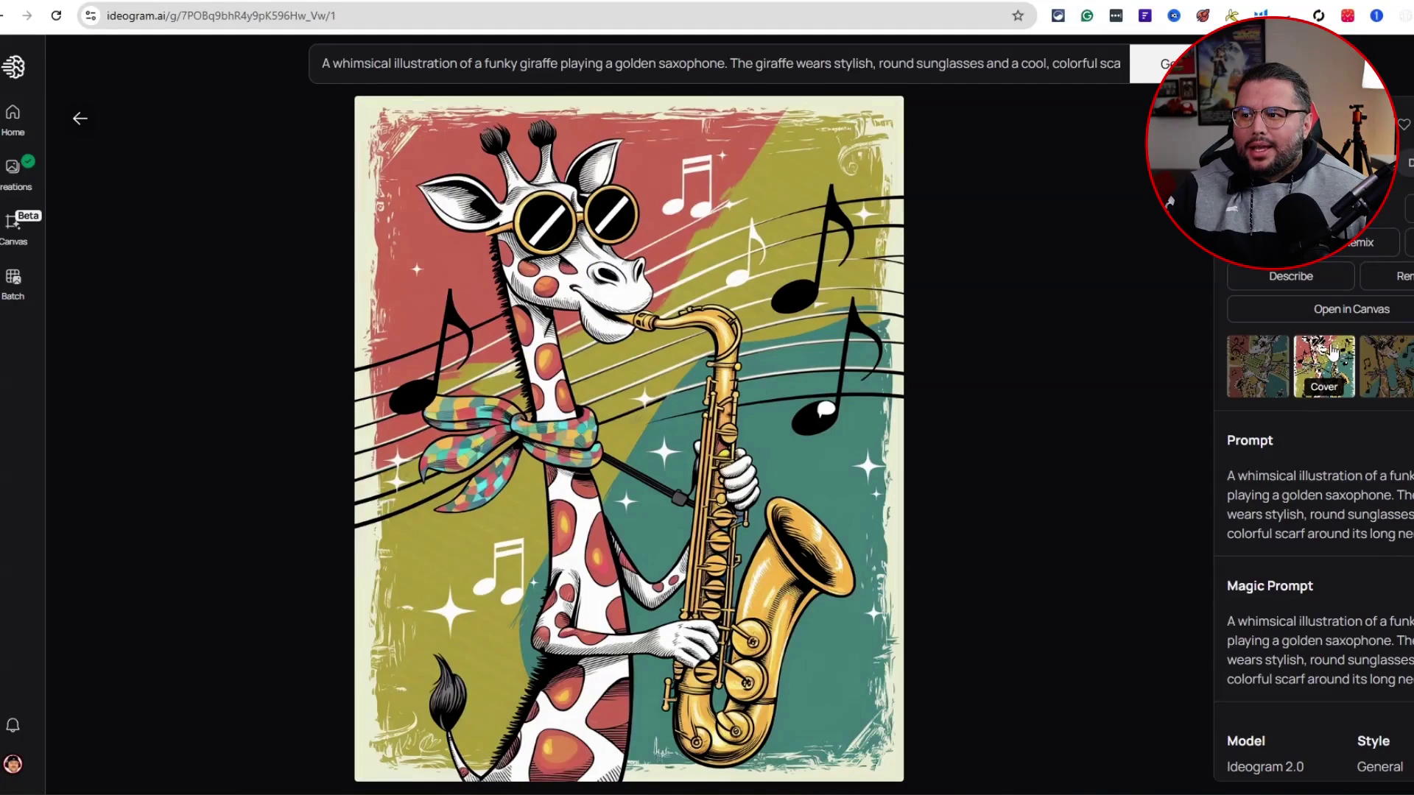
left_click(1270, 368)
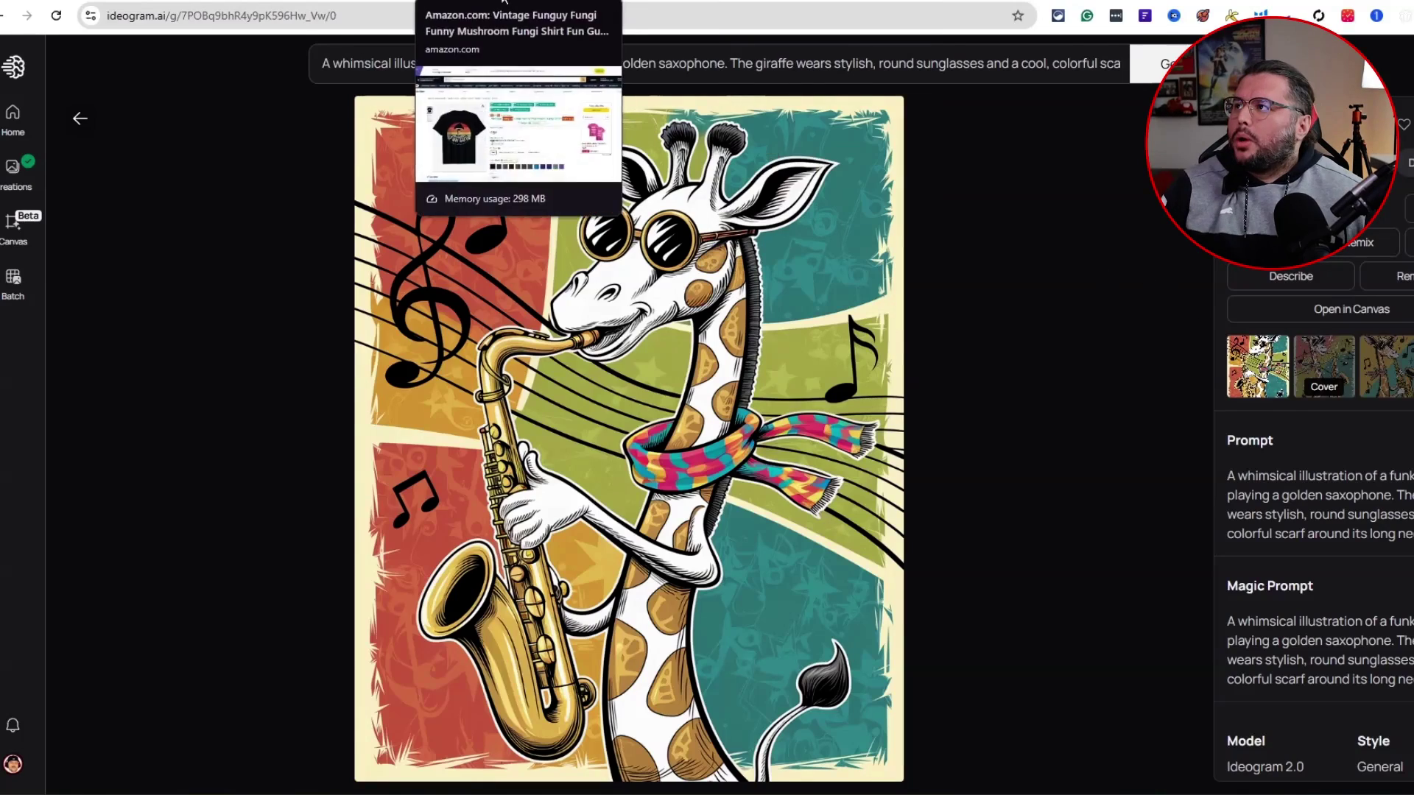
- Switch to Merch Informer and review the daily movers and shakers shirts for further design niches
left_click(434, 3)
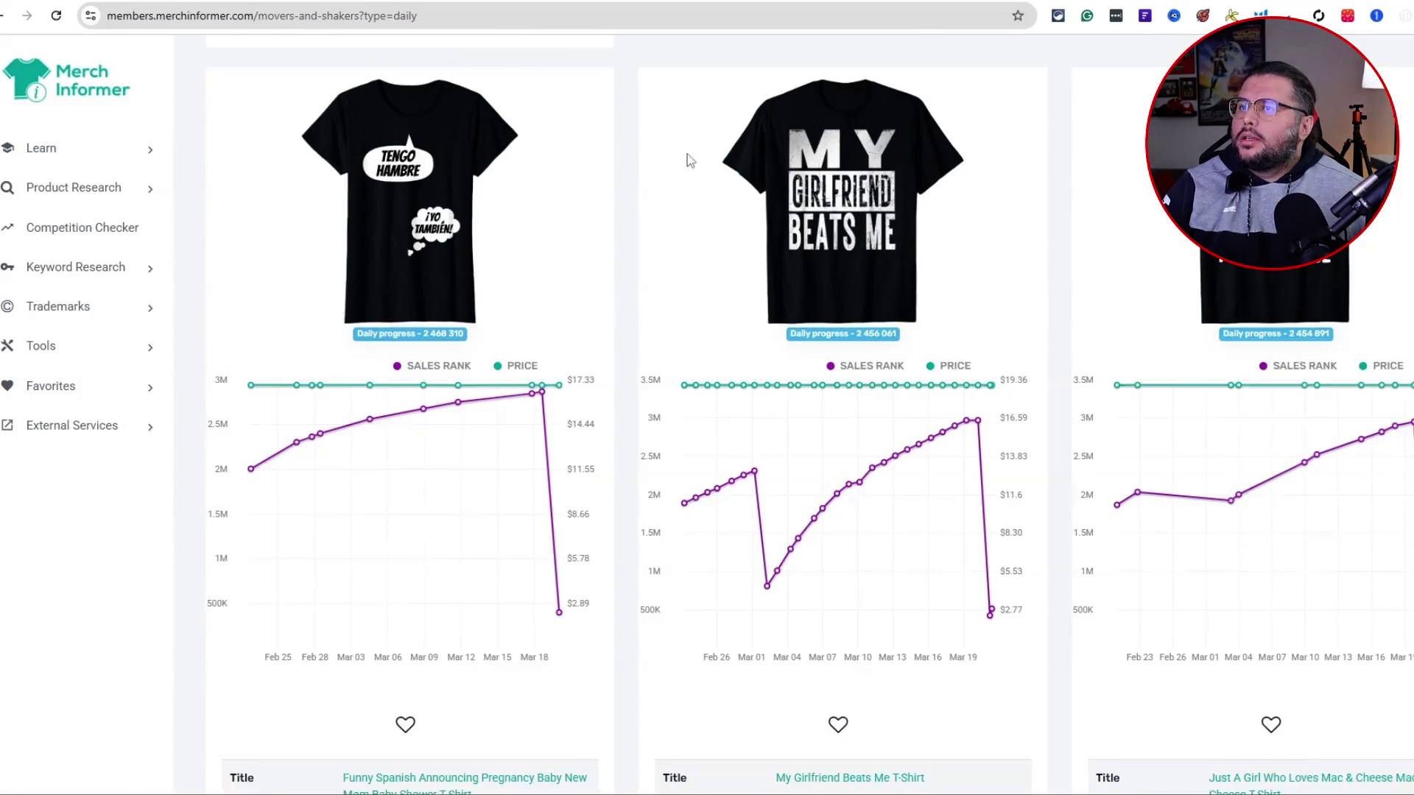
scroll(689, 161, "down", 5)
scroll(690, 160, "up", 3)
scroll(690, 160, "down", 3)
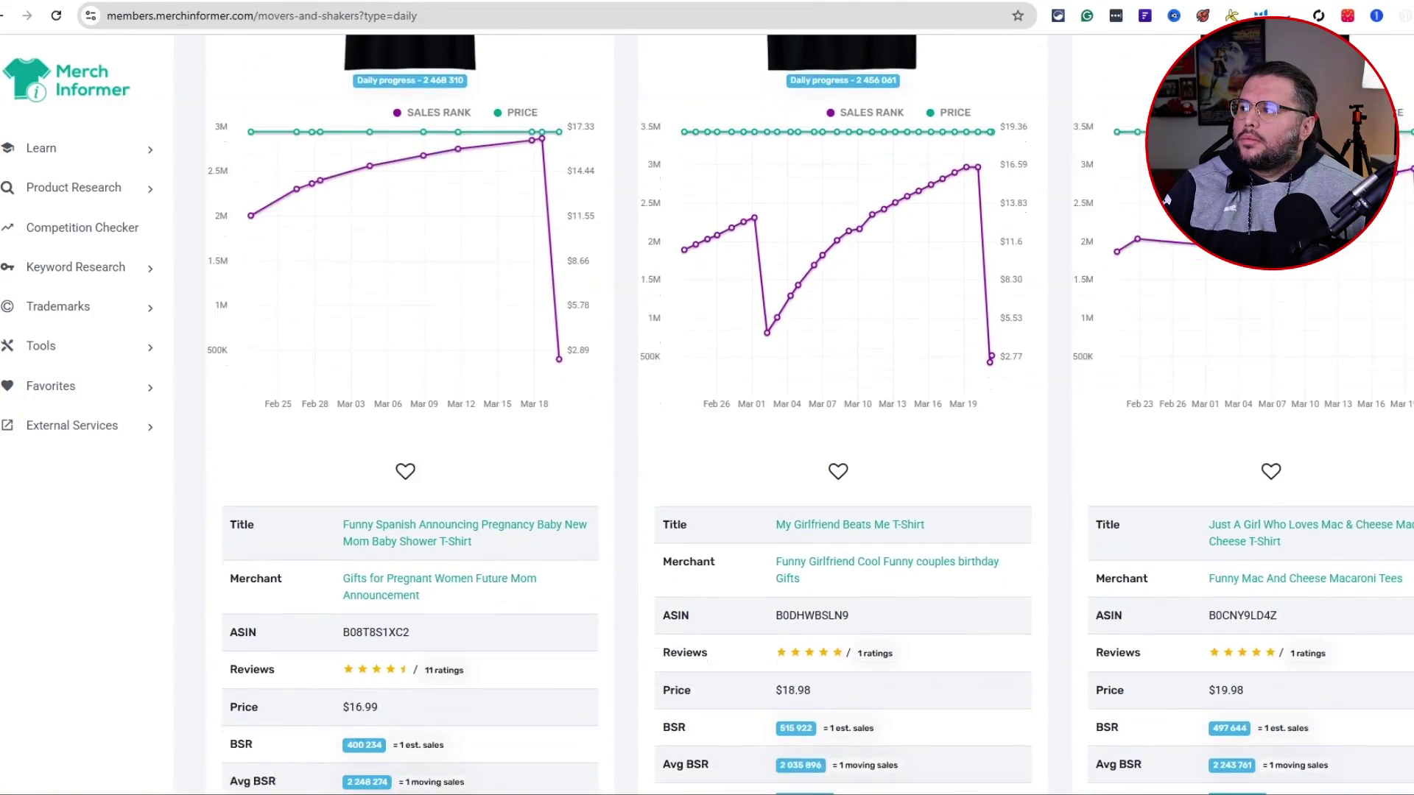
scroll(792, 442, "down", 7)
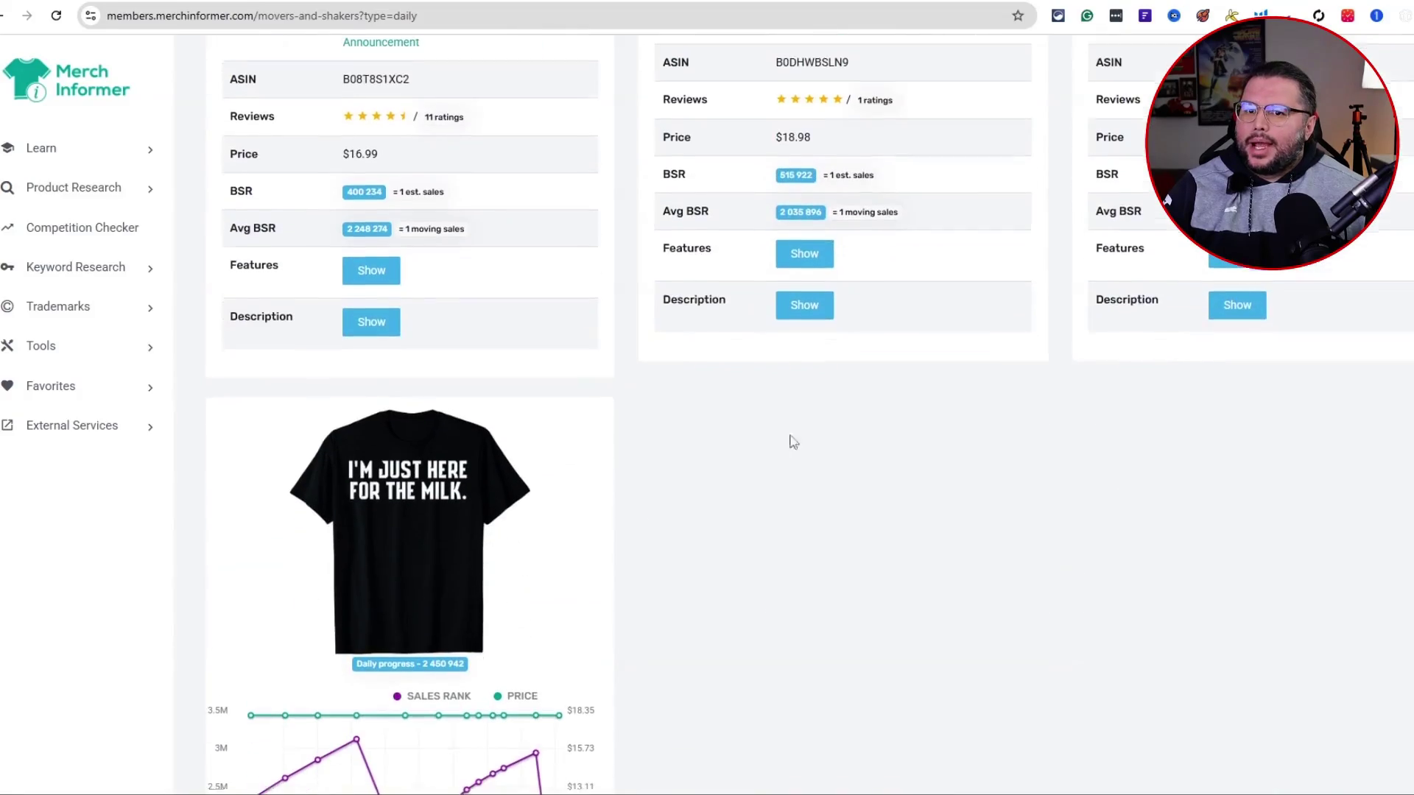
scroll(792, 442, "down", 1)
scroll(792, 442, "down", 20)
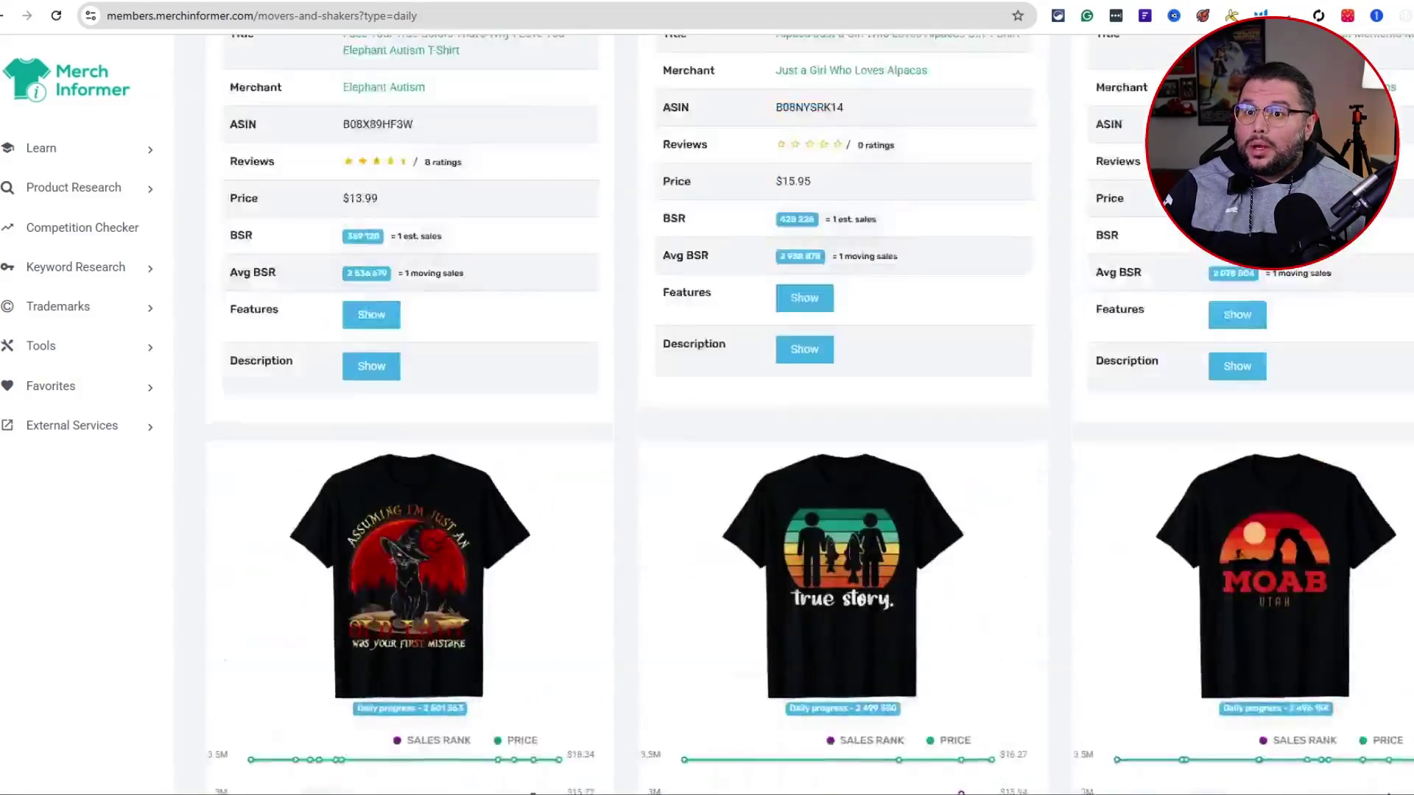
scroll(792, 442, "up", 8)
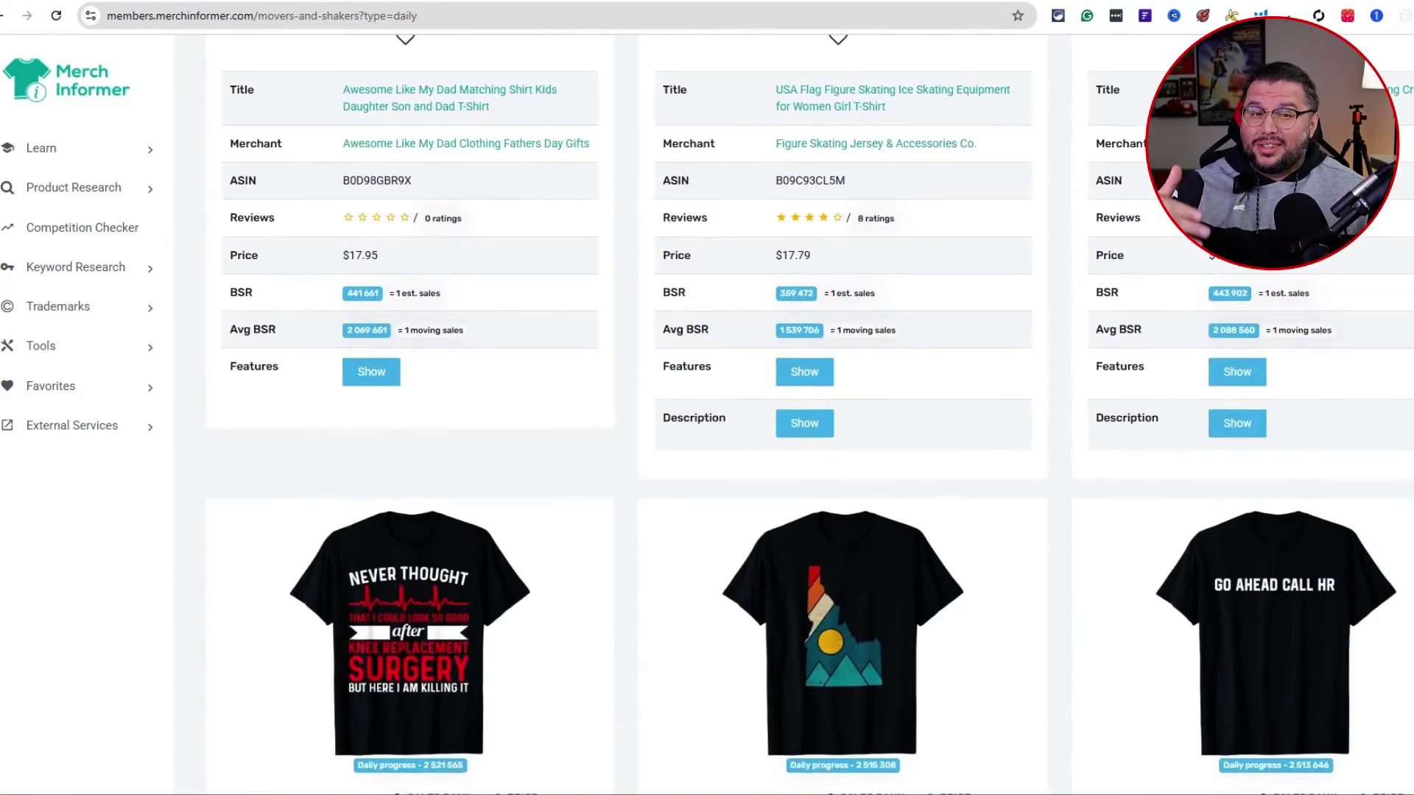
scroll(792, 441, "up", 10)
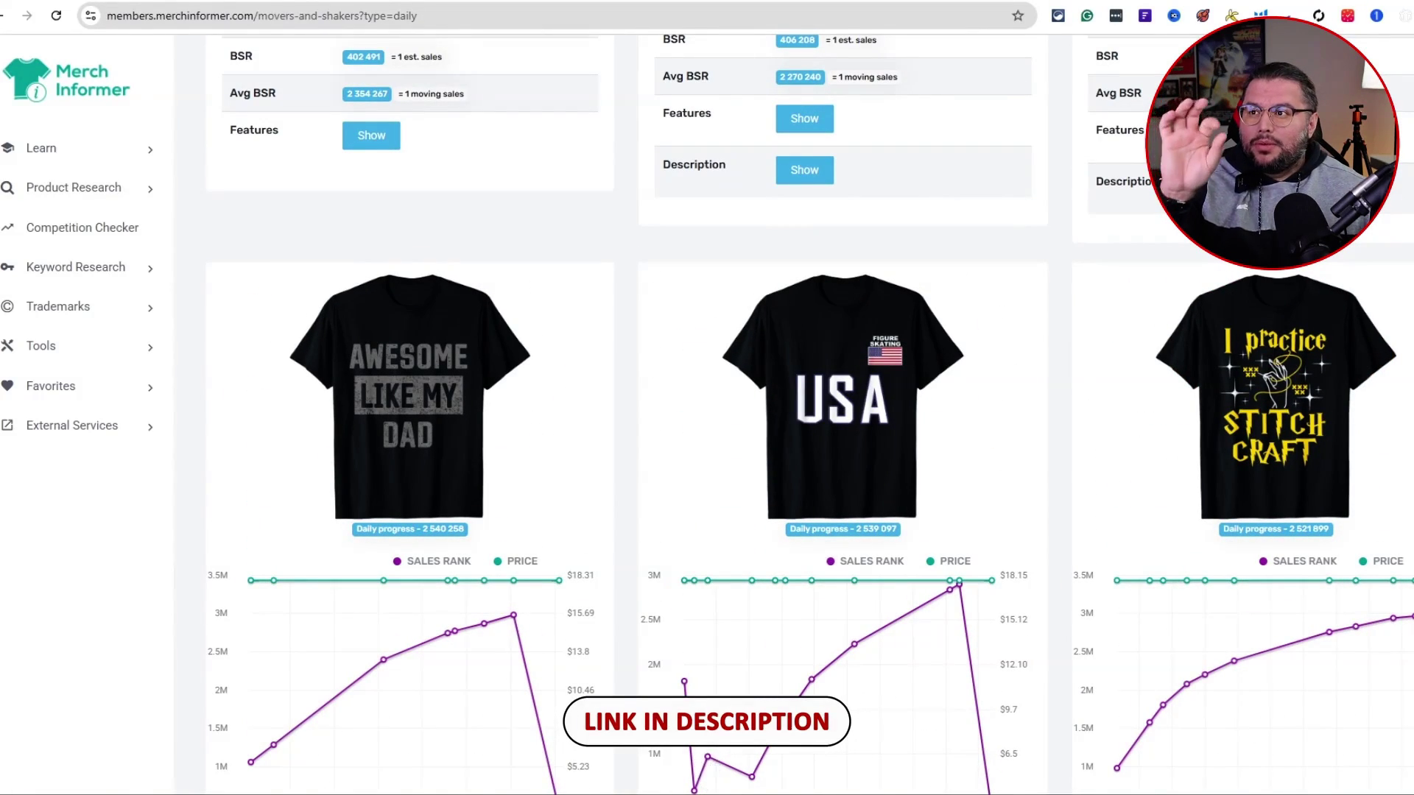
scroll(792, 442, "up", 8)
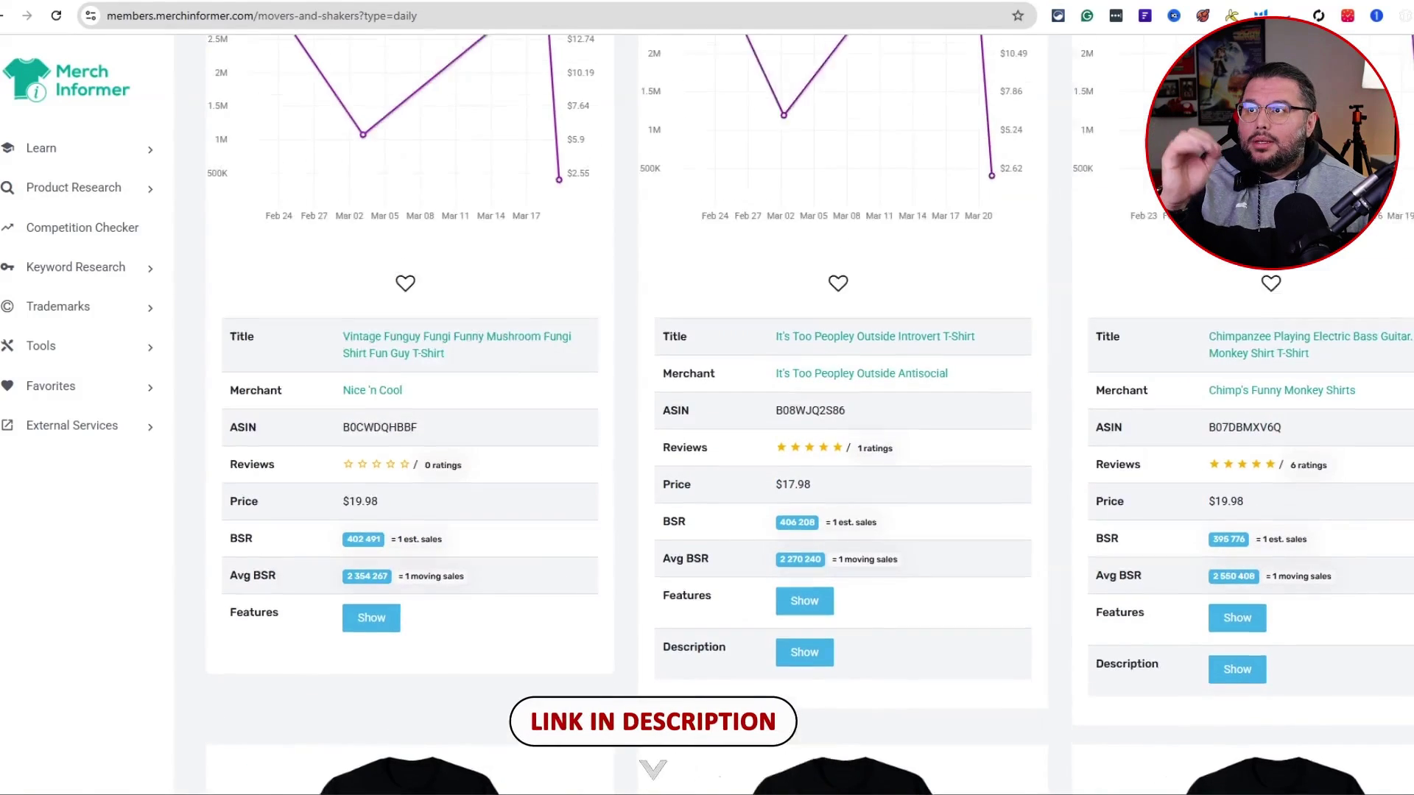